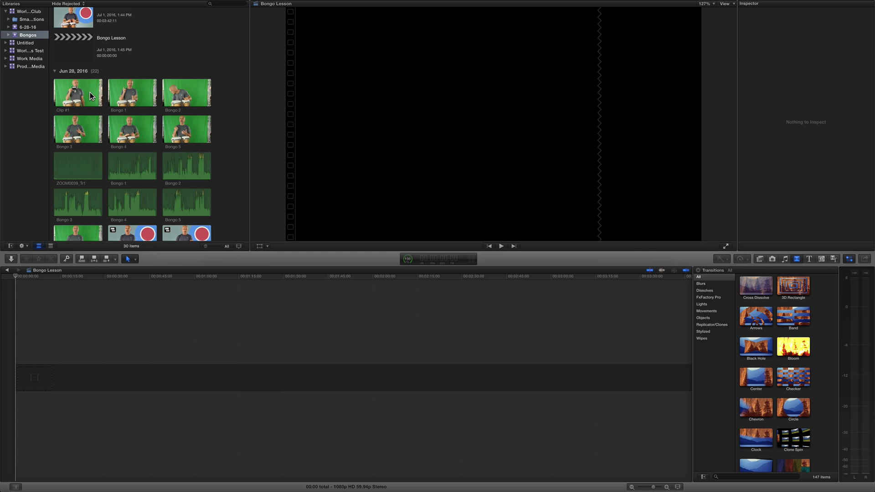
# - Select the Bongo 1 video clip together with the separate Bongo 1 audio clip
pyautogui.click(119, 82)
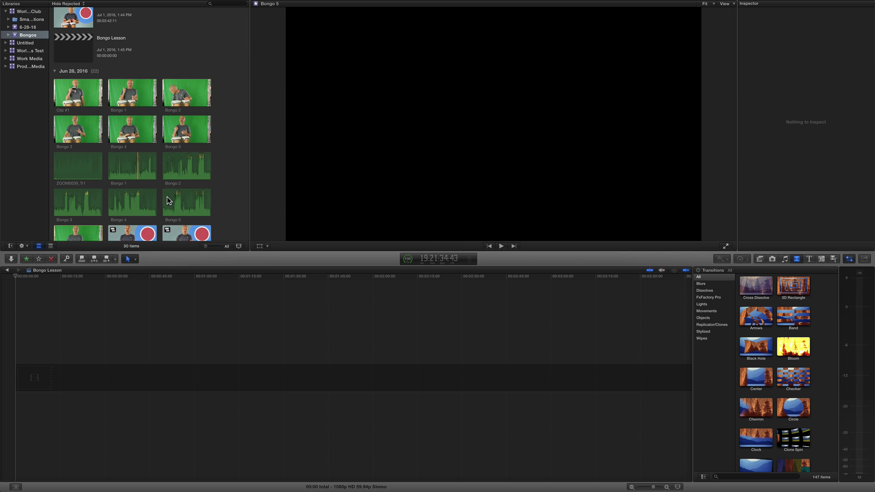
pyautogui.click(128, 92)
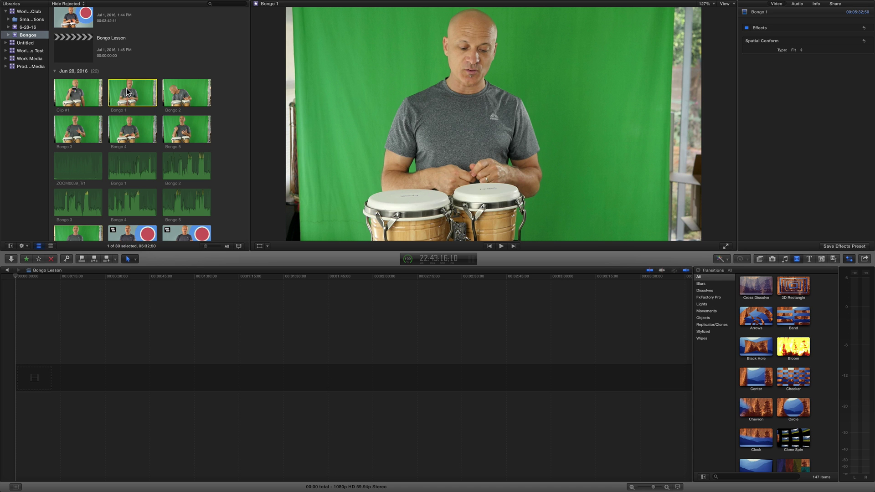
pyautogui.keyDown('super'); pyautogui.click(129, 160); pyautogui.keyUp('super')
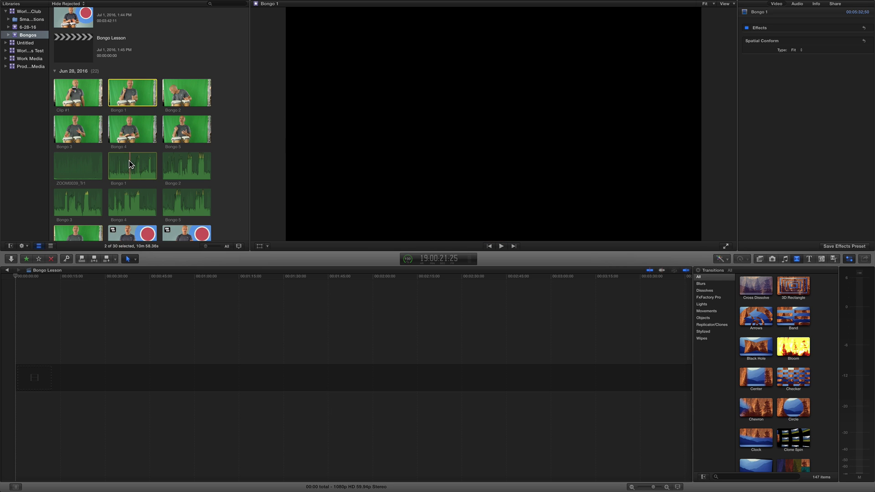
pyautogui.moveTo(104, 3)
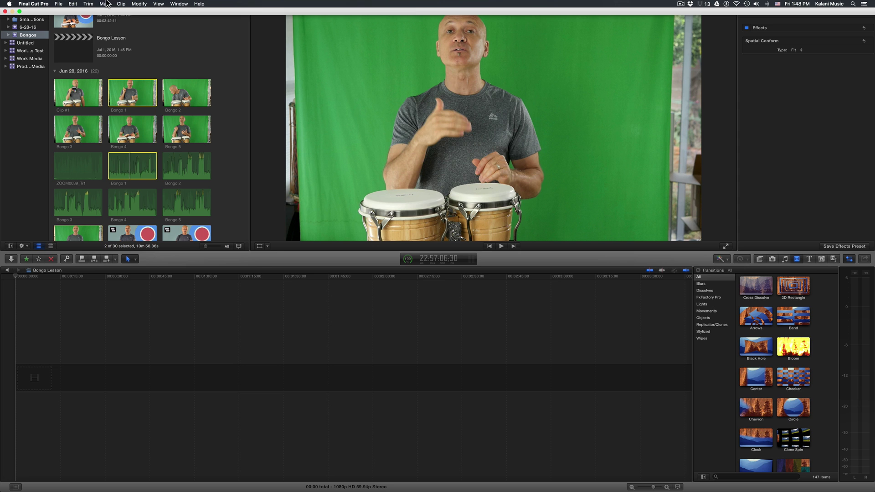
pyautogui.click(119, 3)
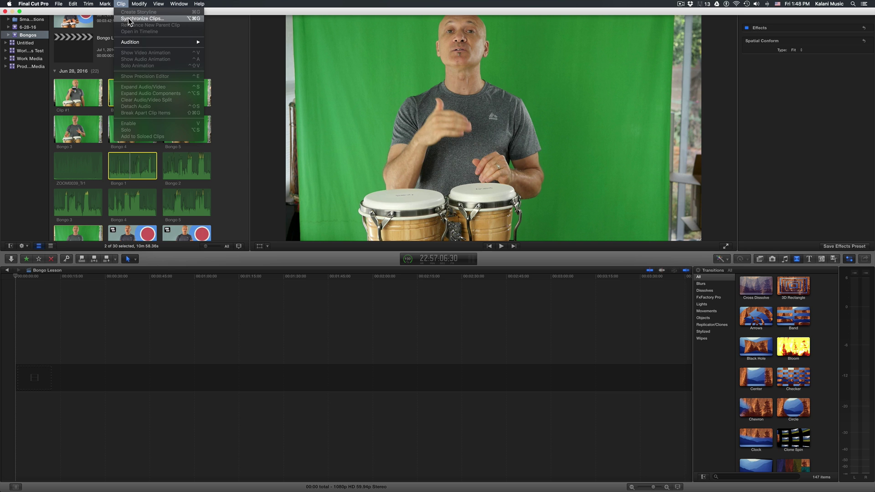
# - Synchronize the two Bongo 1 clips into a new clip named 'Bongo 1 - Lesson'
pyautogui.click(129, 21)
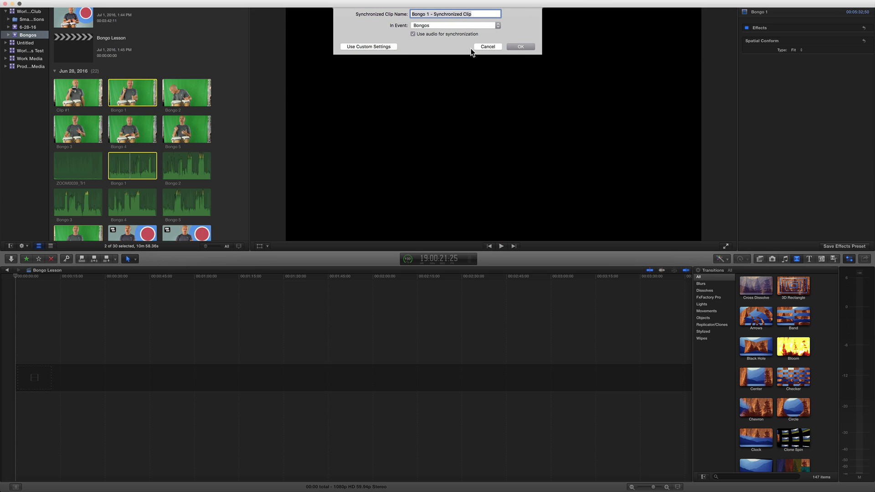
pyautogui.click(476, 15)
pyautogui.moveTo(476, 15); pyautogui.dragTo(431, 14)
pyautogui.press('BackSpace')
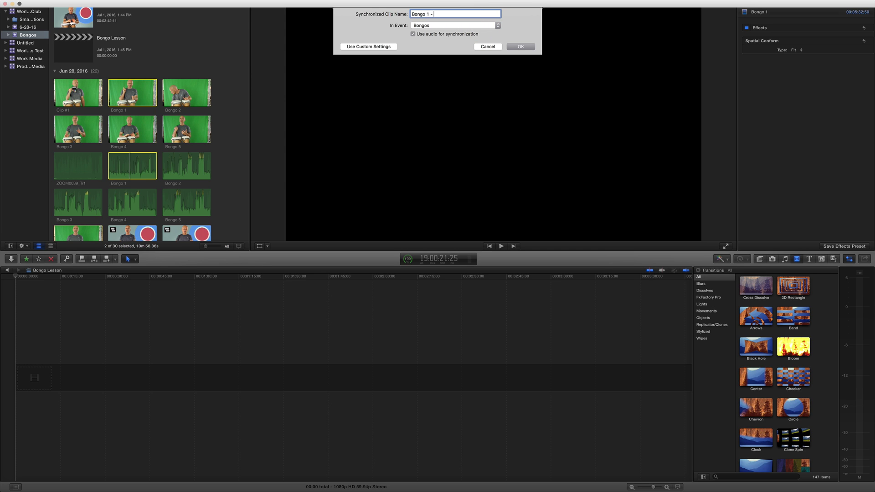
pyautogui.write('Lessons')
pyautogui.click(519, 47)
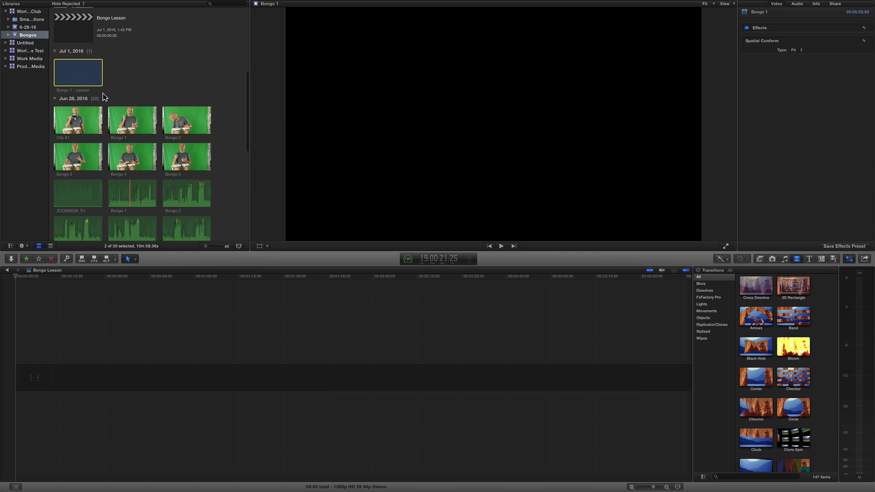
# - Place Bongo 1 - Lesson in the empty timeline and show its audio channel settings
pyautogui.click(74, 74)
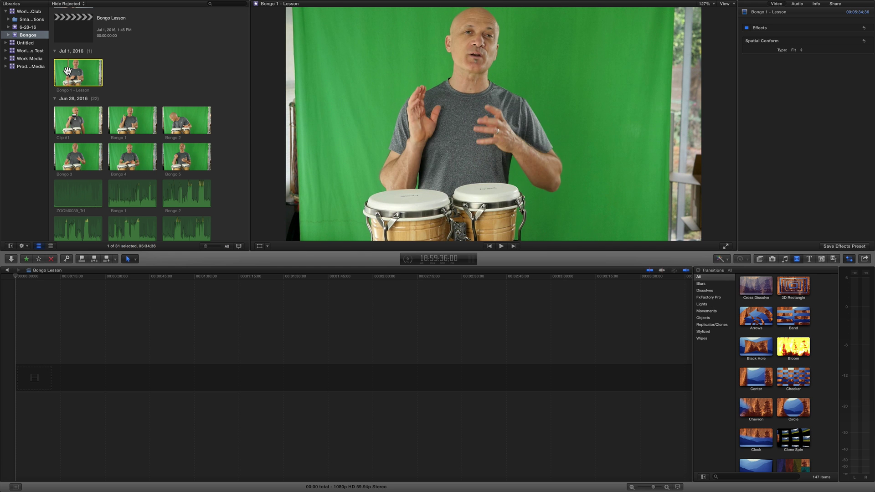
pyautogui.moveTo(68, 70); pyautogui.dragTo(91, 376)
pyautogui.click(181, 275)
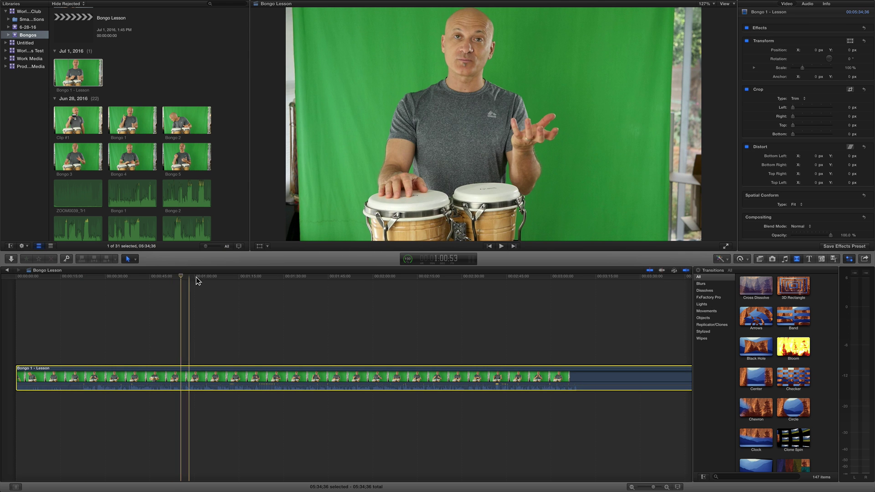
pyautogui.click(807, 4)
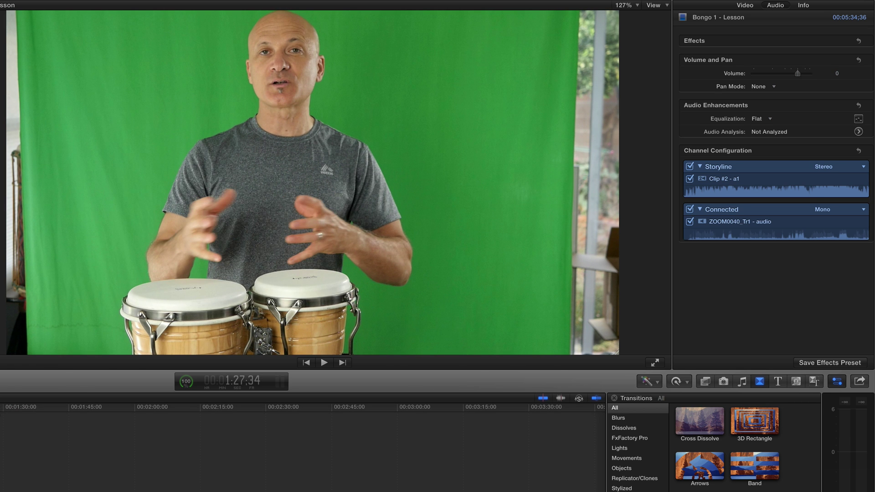
# - Disable the Clip #2 - a1 camera channel so only ZOOM0040_Tr1 audio plays, then replay to check
pyautogui.press('space')
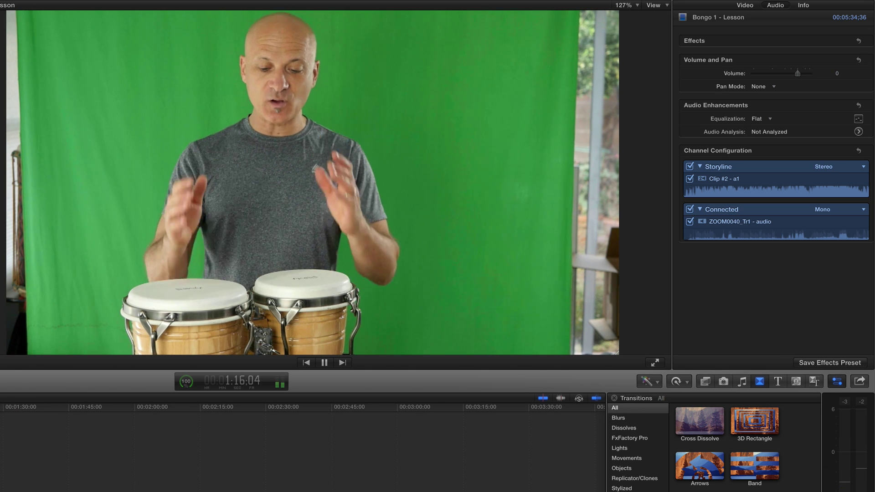
pyautogui.press('space')
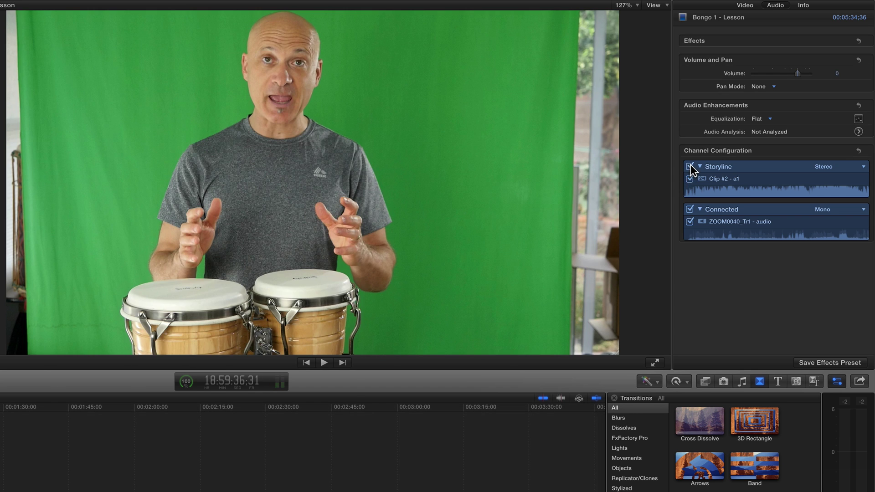
pyautogui.click(690, 166)
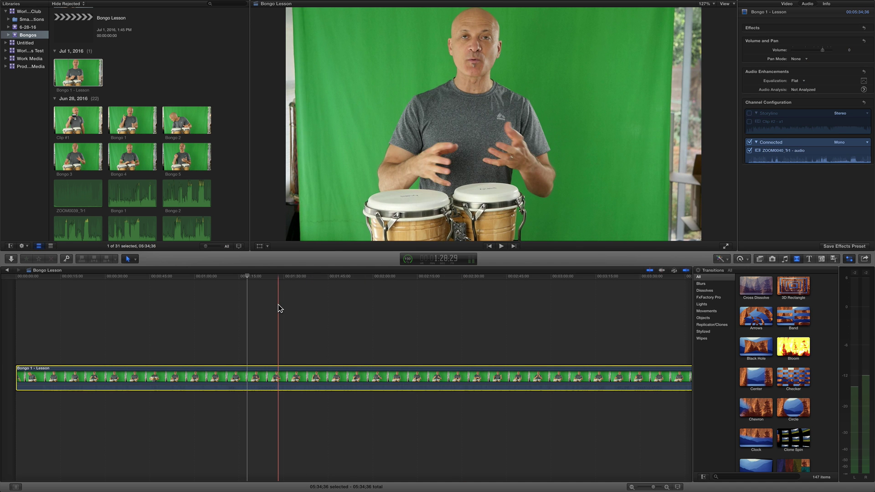
pyautogui.click(226, 277)
pyautogui.press('space')
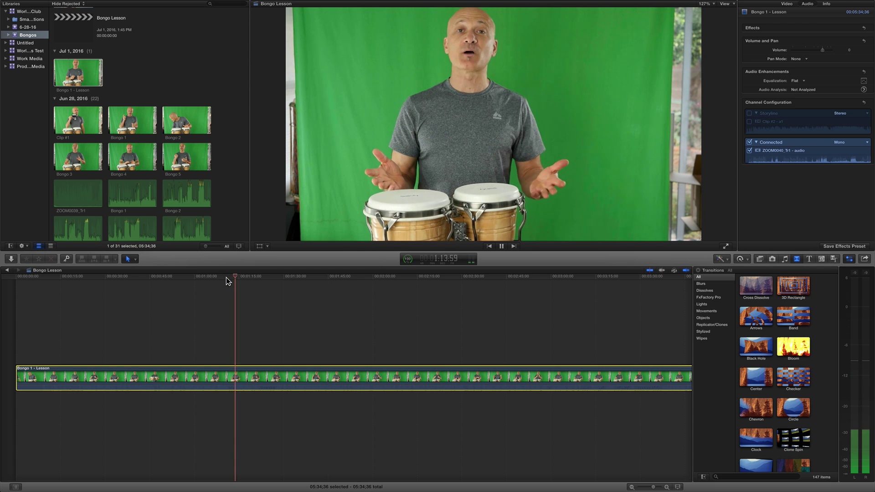
# - Stop playback of the Bongo 1 - Lesson clip
pyautogui.press('space')
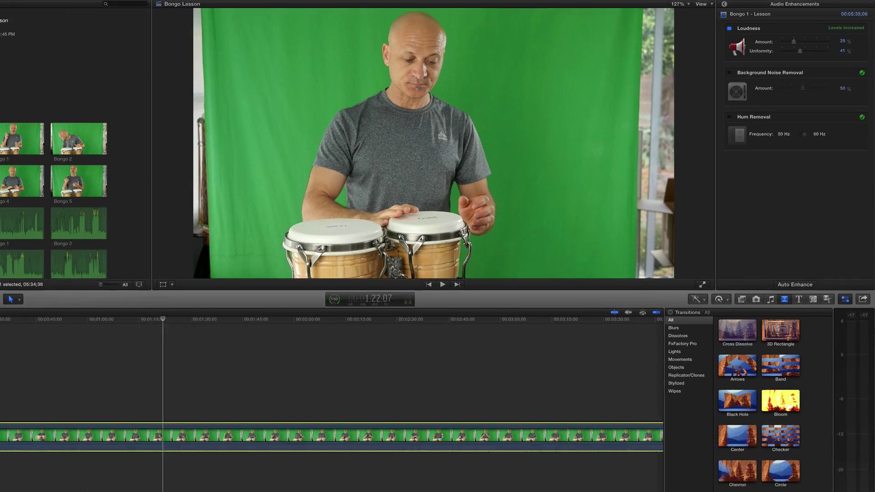
# - Increase the timeline clip height so the filmstrip thumbnails are larger
pyautogui.click(677, 487)
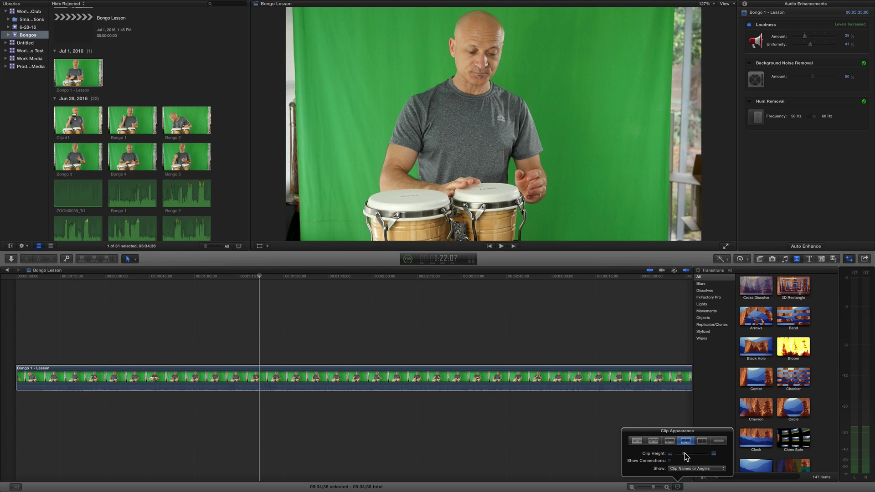
pyautogui.moveTo(683, 454); pyautogui.dragTo(693, 452)
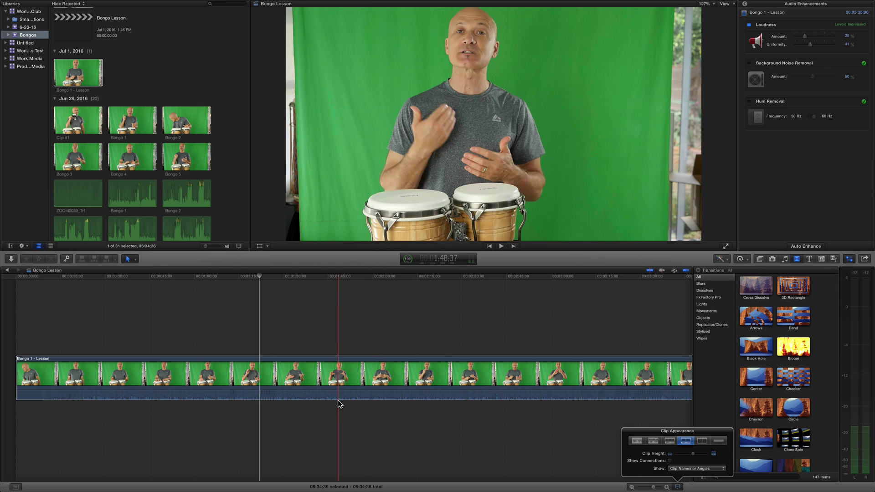
pyautogui.click(242, 280)
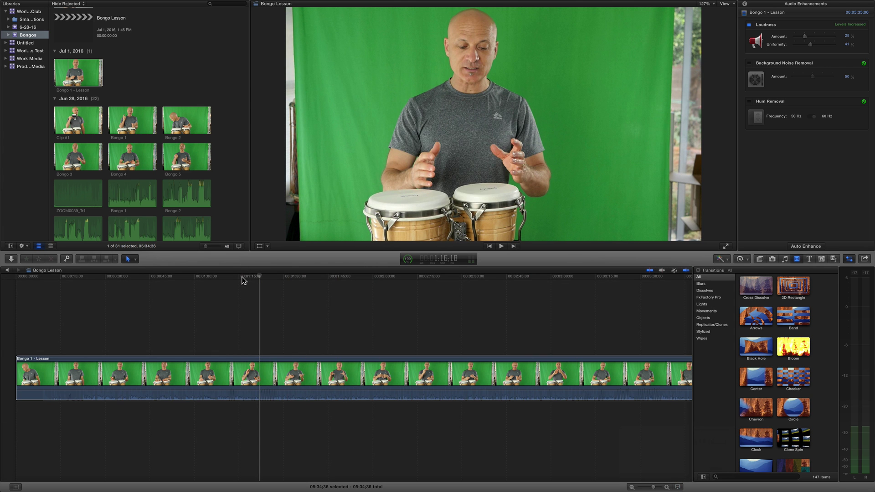
# - Play back sections from about 1:16 and 1:06, then park the playhead near 2:15
pyautogui.click(244, 280)
pyautogui.press('space')
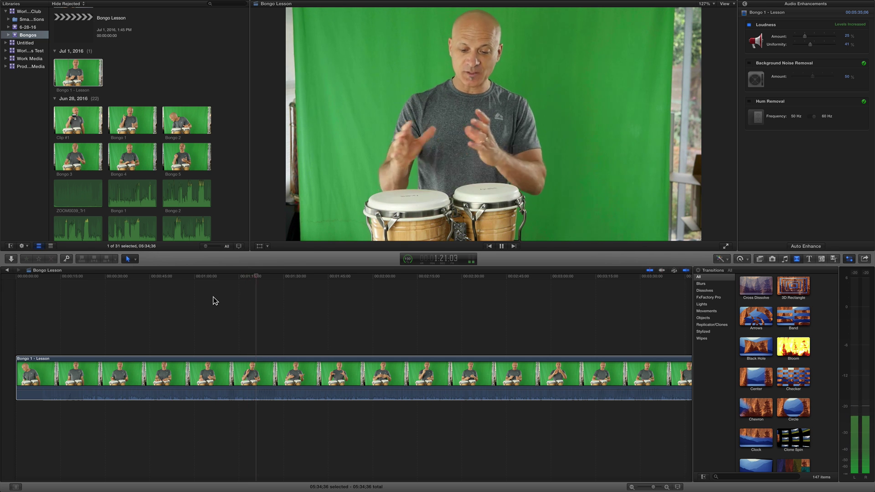
pyautogui.press('space')
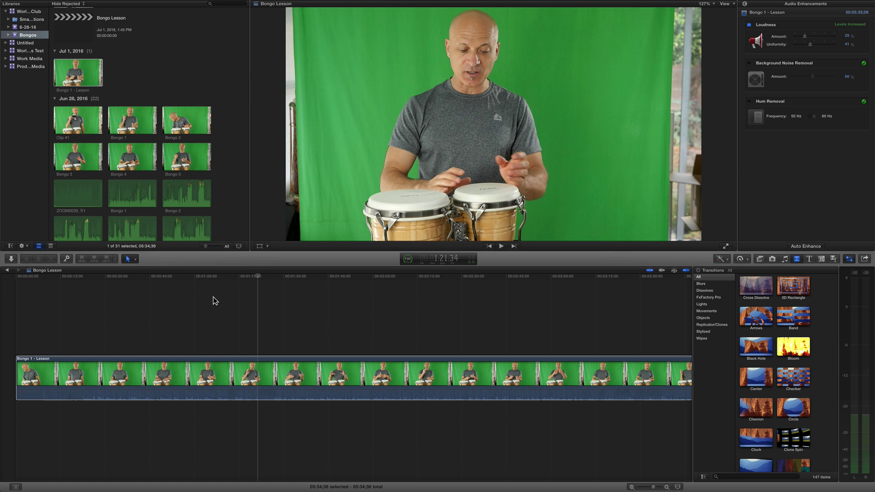
pyautogui.click(206, 296)
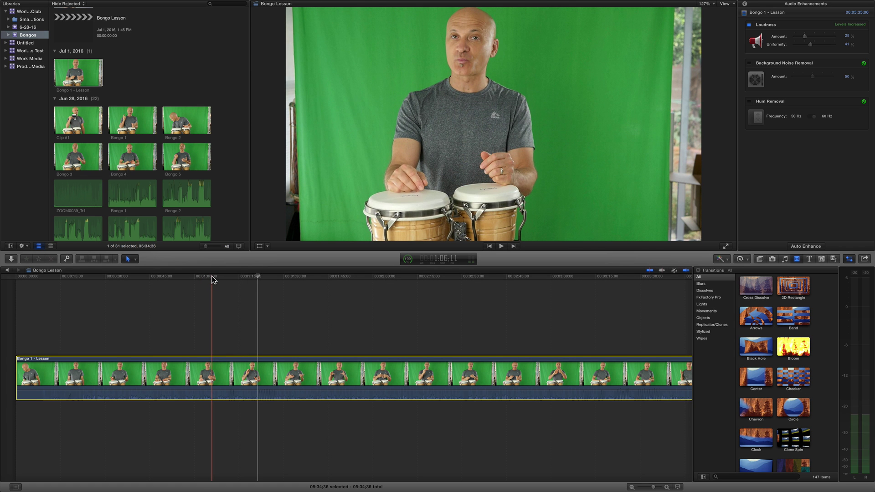
pyautogui.press('space')
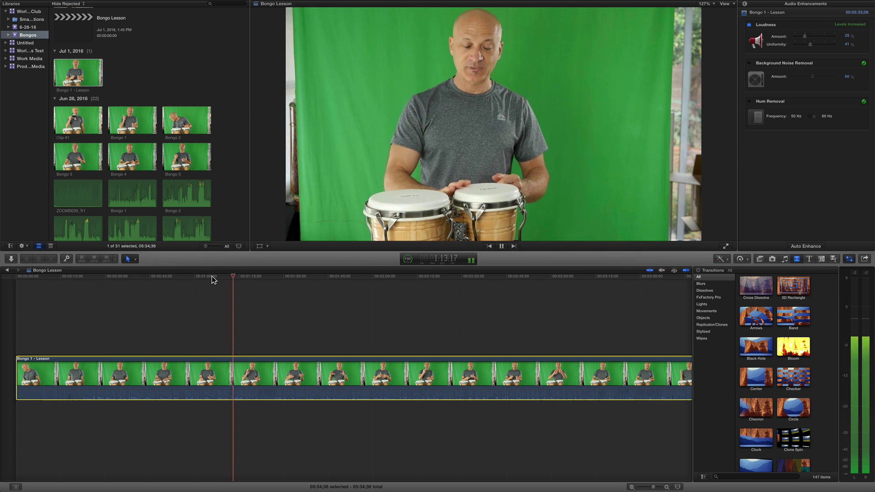
pyautogui.press('space')
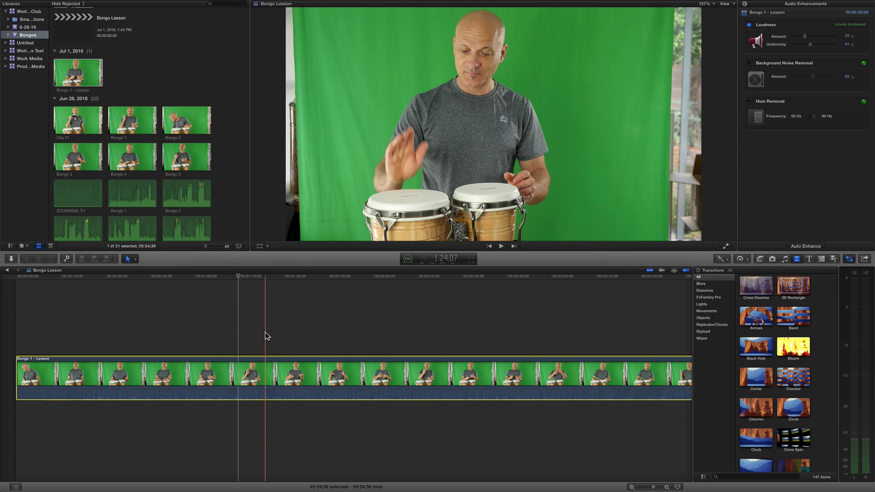
pyautogui.click(418, 276)
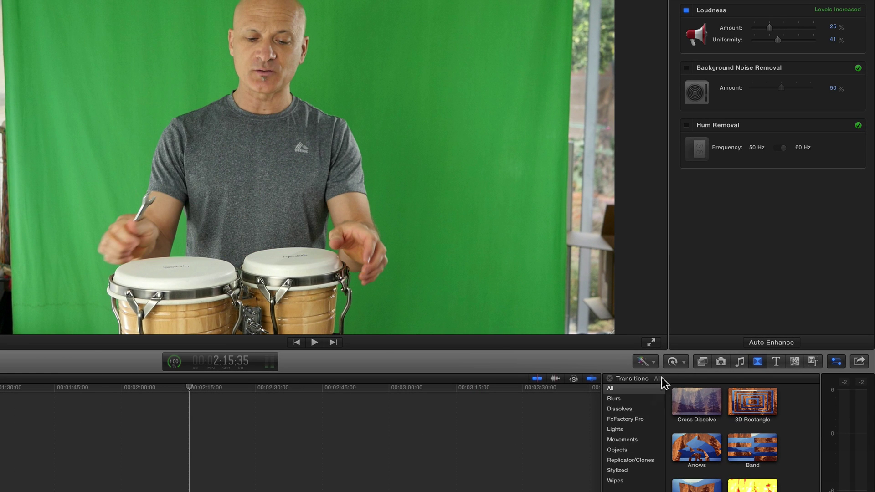
pyautogui.click(702, 361)
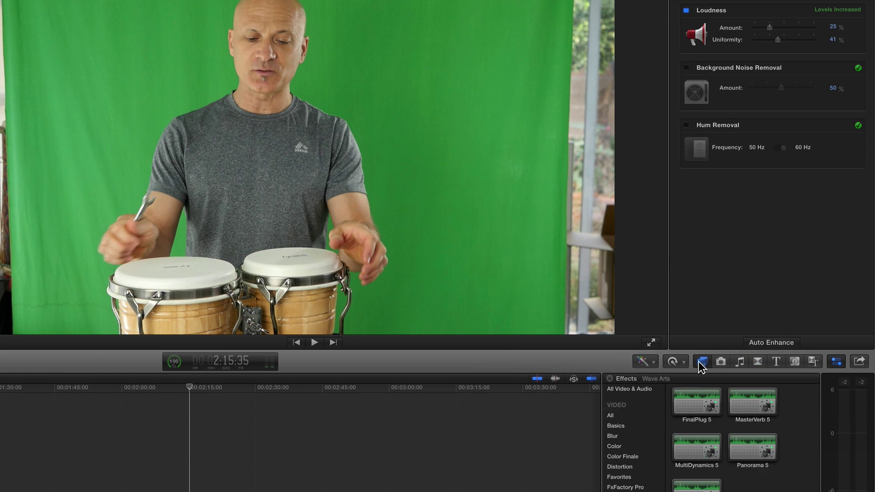
pyautogui.click(634, 456)
pyautogui.click(696, 406)
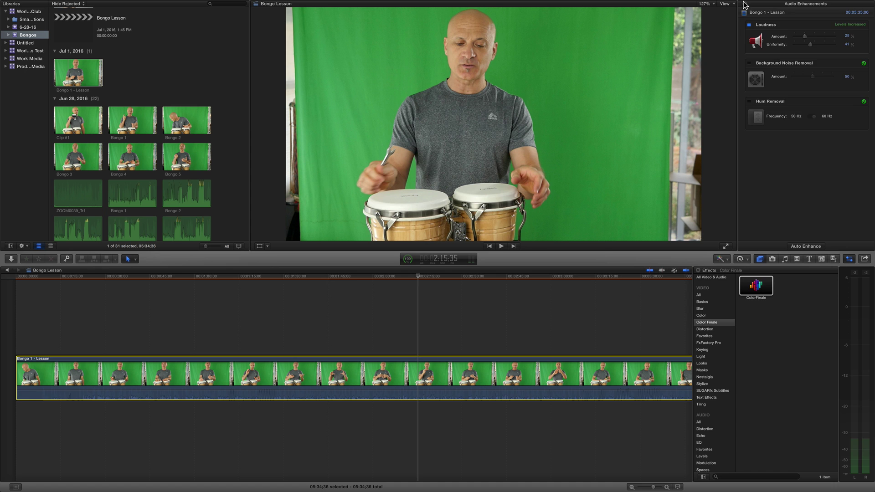
pyautogui.click(745, 5)
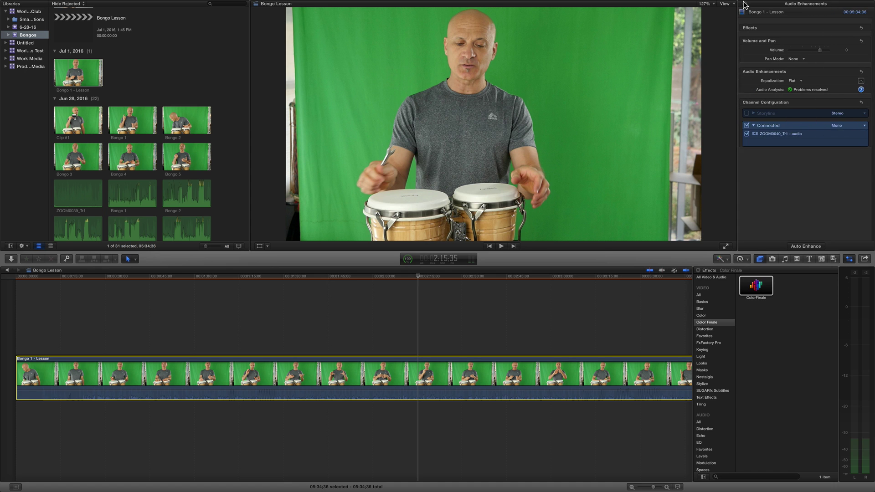
pyautogui.click(785, 4)
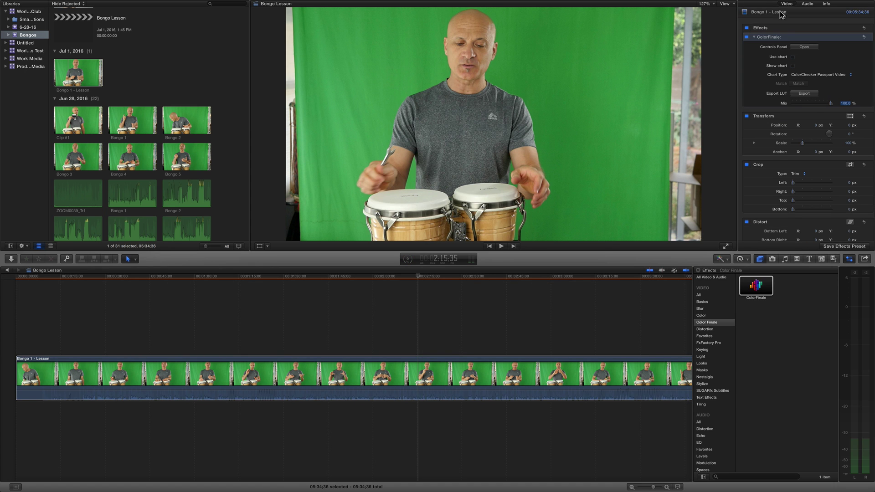
pyautogui.click(797, 50)
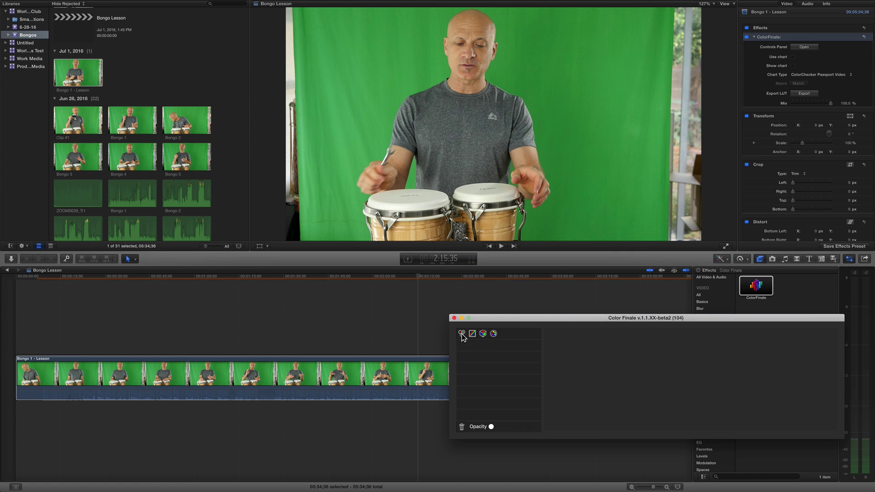
pyautogui.click(461, 334)
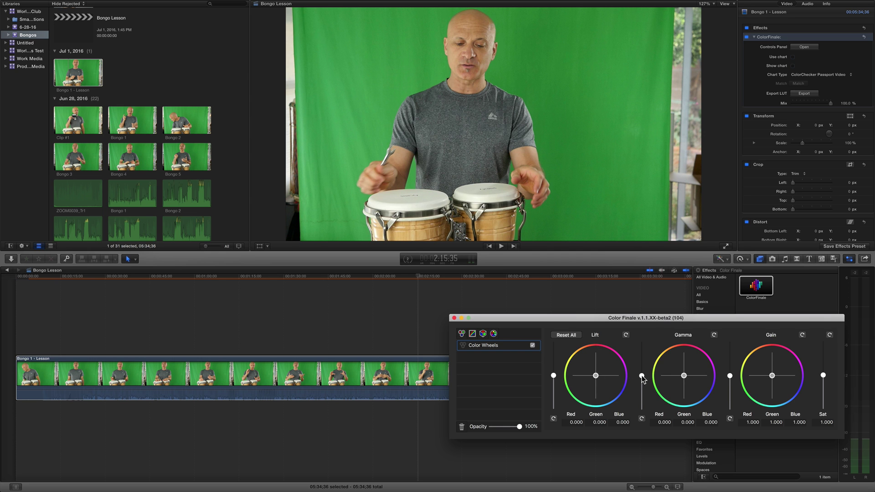
pyautogui.moveTo(642, 376)
pyautogui.mouseDown()
pyautogui.moveTo(641, 357)
pyautogui.moveTo(641, 385)
pyautogui.moveTo(642, 371)
pyautogui.mouseUp()
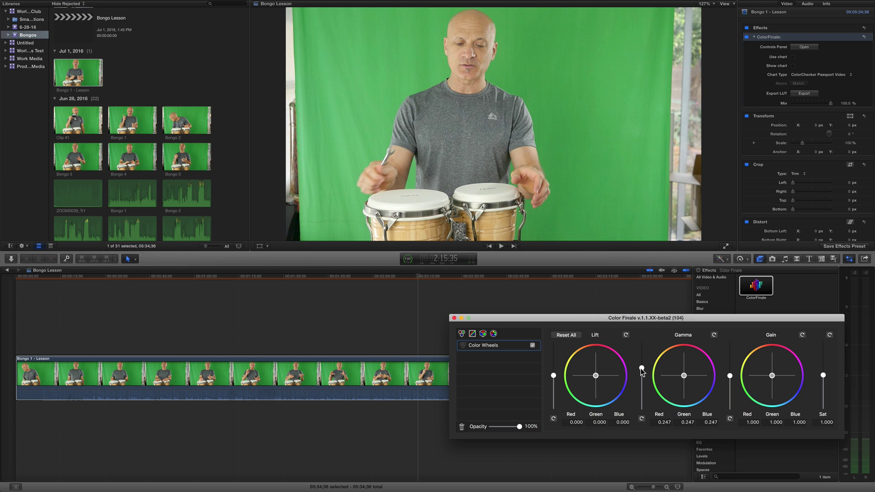
pyautogui.click(641, 418)
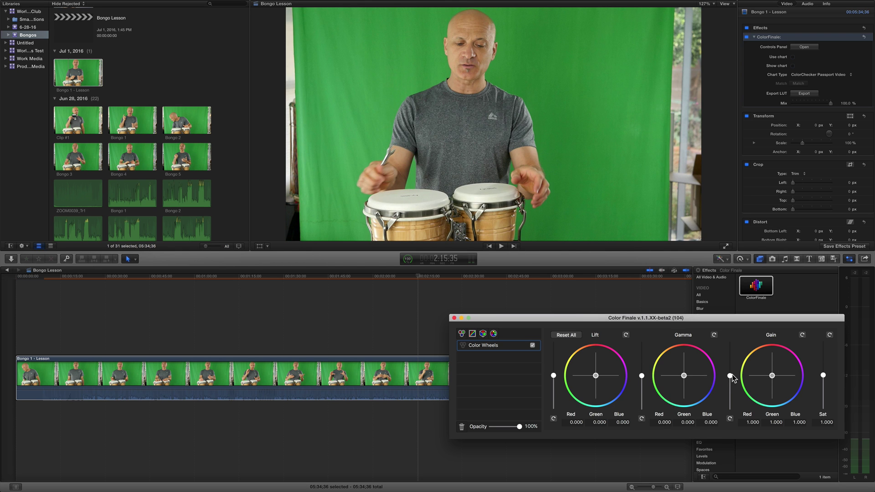
pyautogui.moveTo(730, 379); pyautogui.dragTo(729, 363)
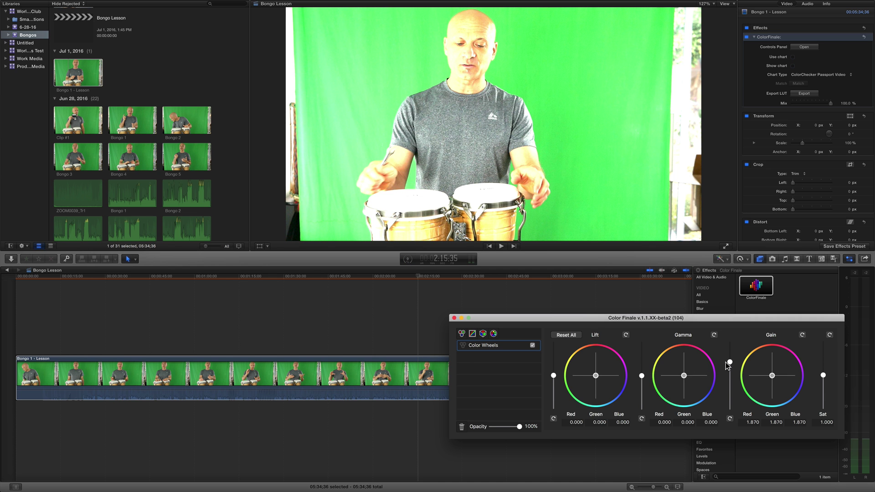
pyautogui.moveTo(730, 362)
pyautogui.mouseDown()
pyautogui.moveTo(730, 393)
pyautogui.moveTo(730, 379)
pyautogui.mouseUp()
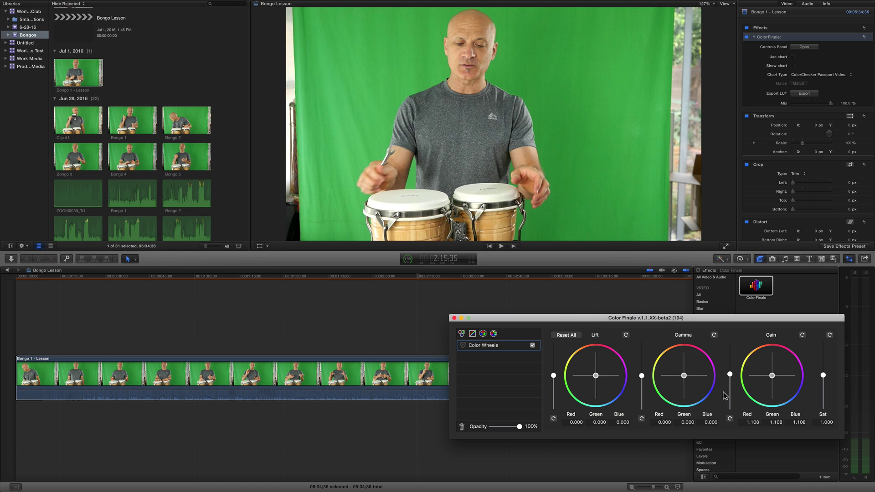
pyautogui.click(729, 419)
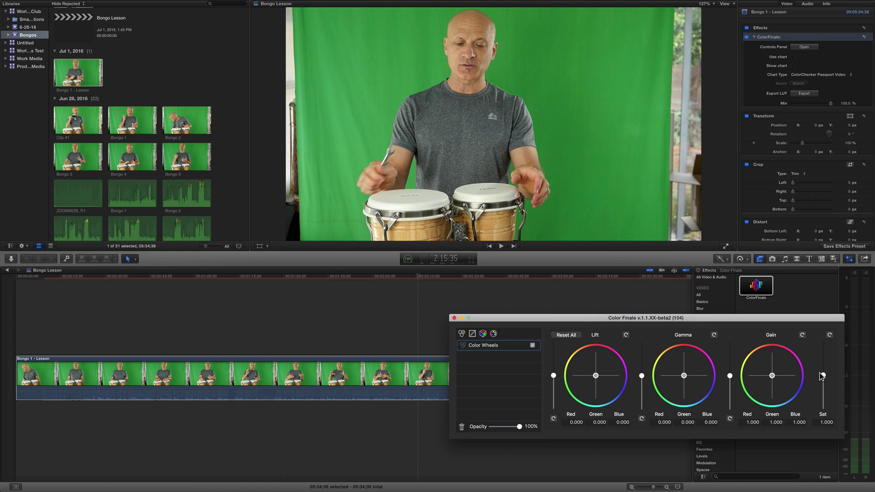
# - Raise the gain to about 1.25/1.22/1.20 with saturation reset, and add a Curves layer
pyautogui.moveTo(823, 376)
pyautogui.mouseDown()
pyautogui.moveTo(823, 360)
pyautogui.moveTo(820, 391)
pyautogui.moveTo(823, 345)
pyautogui.moveTo(823, 416)
pyautogui.moveTo(823, 352)
pyautogui.moveTo(829, 366)
pyautogui.mouseUp()
pyautogui.moveTo(772, 376)
pyautogui.mouseDown()
pyautogui.moveTo(778, 372)
pyautogui.moveTo(765, 364)
pyautogui.moveTo(758, 370)
pyautogui.moveTo(757, 388)
pyautogui.moveTo(786, 393)
pyautogui.moveTo(758, 357)
pyautogui.moveTo(806, 359)
pyautogui.moveTo(775, 363)
pyautogui.mouseUp()
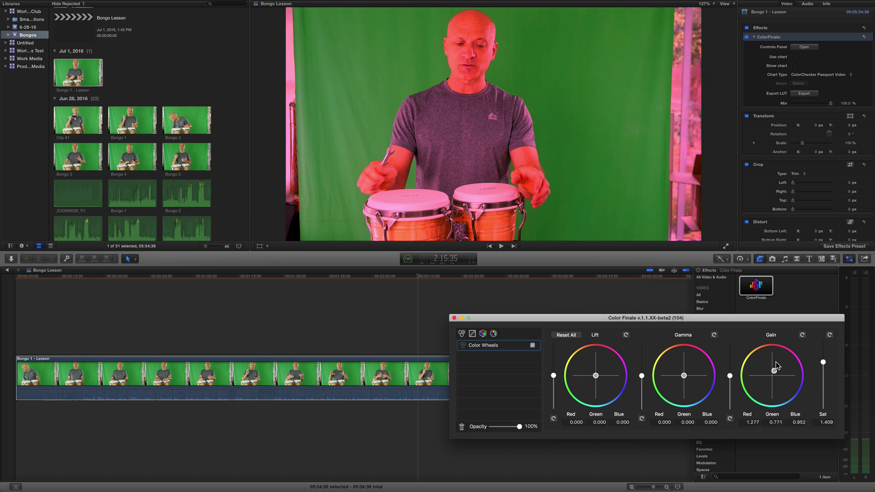
pyautogui.moveTo(767, 393)
pyautogui.mouseDown()
pyautogui.moveTo(752, 397)
pyautogui.moveTo(758, 392)
pyautogui.mouseUp()
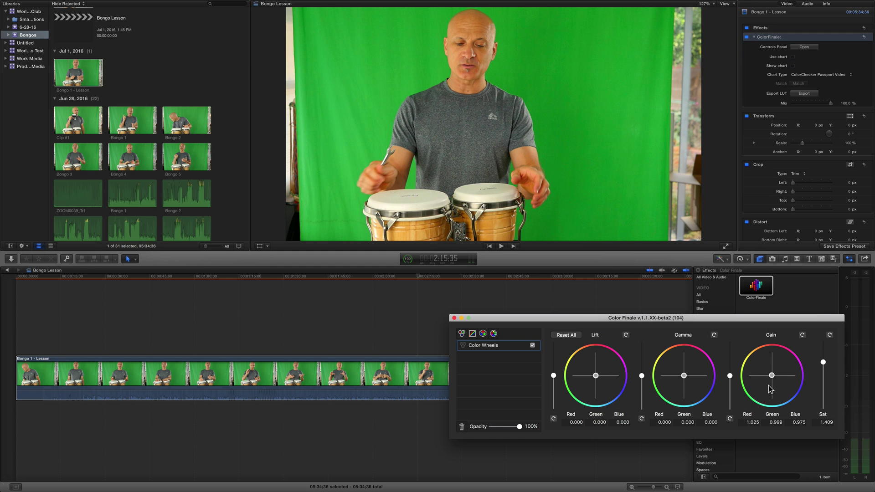
pyautogui.click(830, 335)
pyautogui.moveTo(729, 376); pyautogui.dragTo(731, 374)
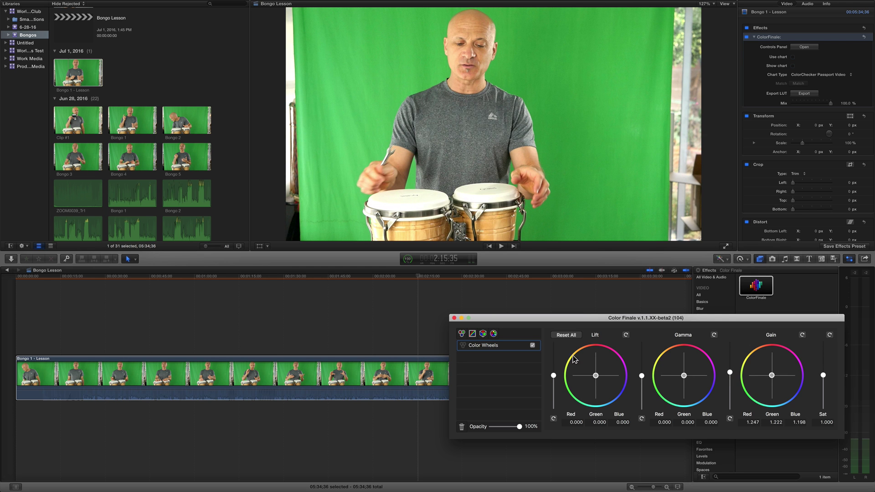
pyautogui.click(472, 333)
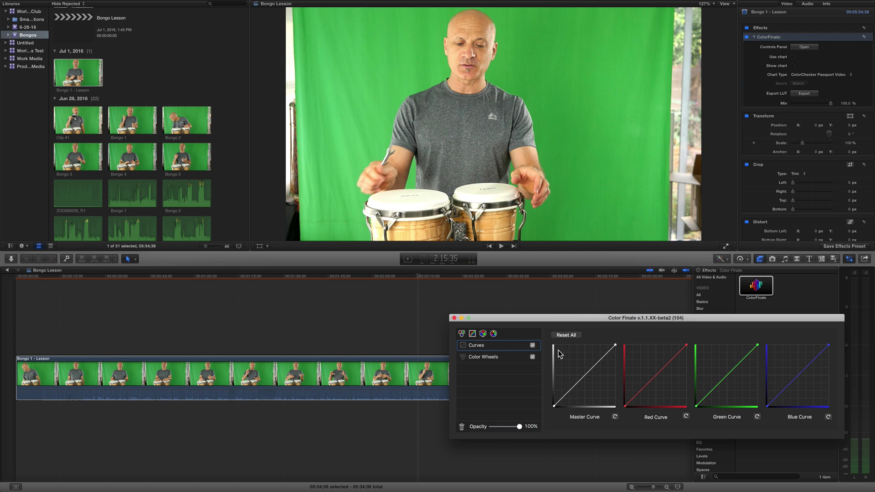
# - Add two master-curve points and bend them into an S-curve with deeper shadows
pyautogui.click(586, 377)
pyautogui.click(600, 362)
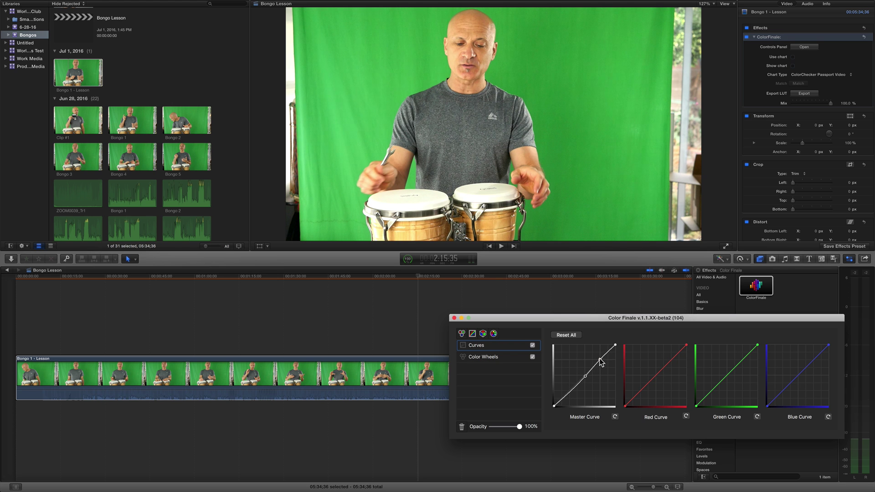
pyautogui.moveTo(601, 361); pyautogui.dragTo(601, 358)
pyautogui.moveTo(569, 393)
pyautogui.mouseDown()
pyautogui.moveTo(580, 396)
pyautogui.moveTo(574, 391)
pyautogui.mouseUp()
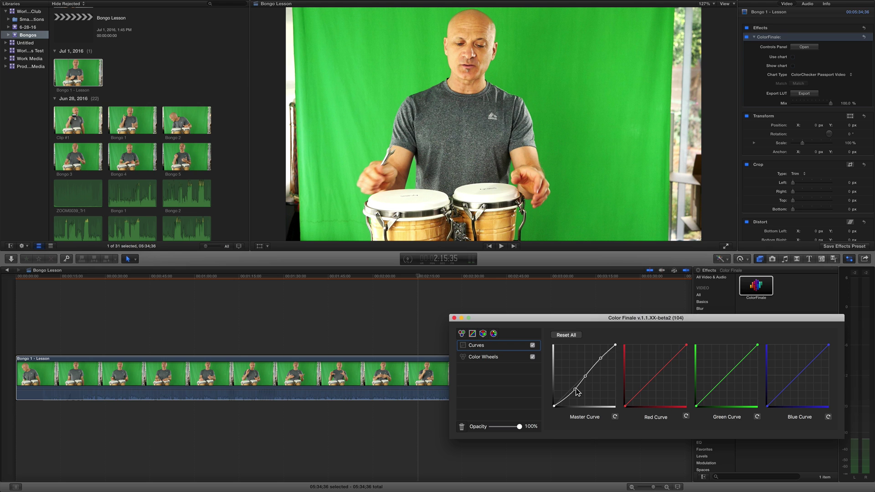
# - Add a 6 Vectors layer adjusting the yellow saturation, then close the Color Finale window
pyautogui.click(493, 334)
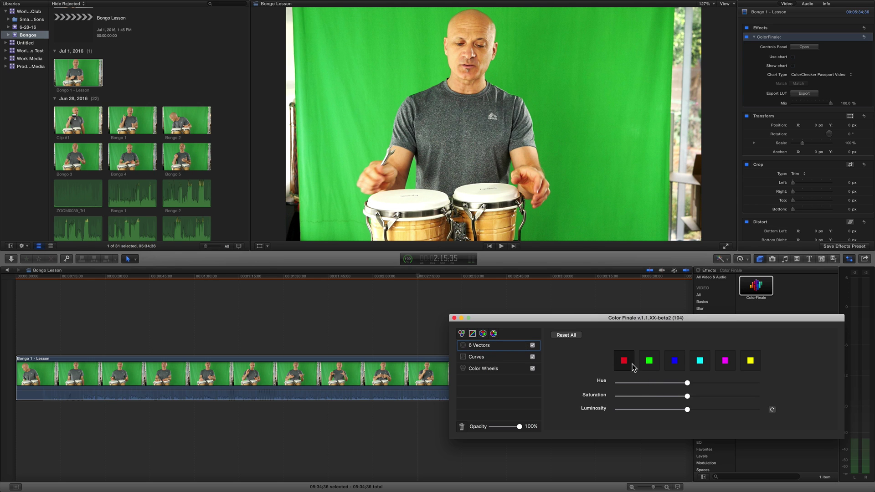
pyautogui.click(750, 365)
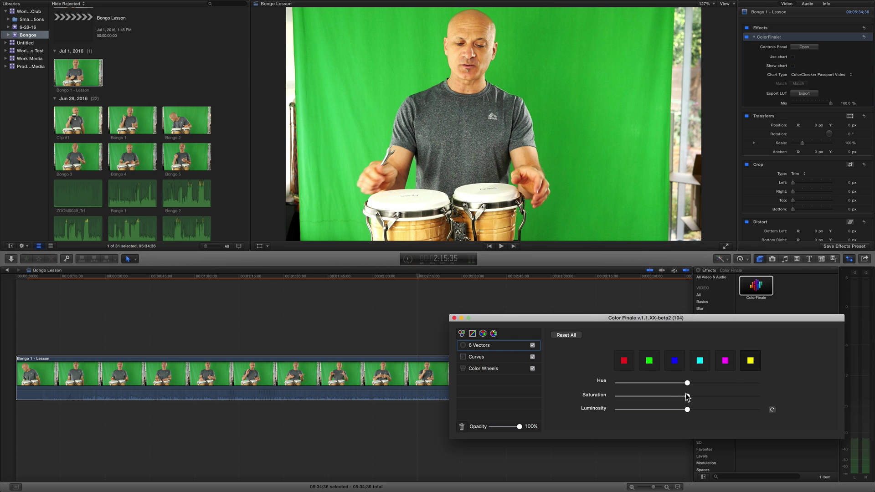
pyautogui.moveTo(671, 395); pyautogui.dragTo(642, 396)
pyautogui.moveTo(612, 397); pyautogui.dragTo(686, 405)
pyautogui.moveTo(669, 401); pyautogui.dragTo(673, 401)
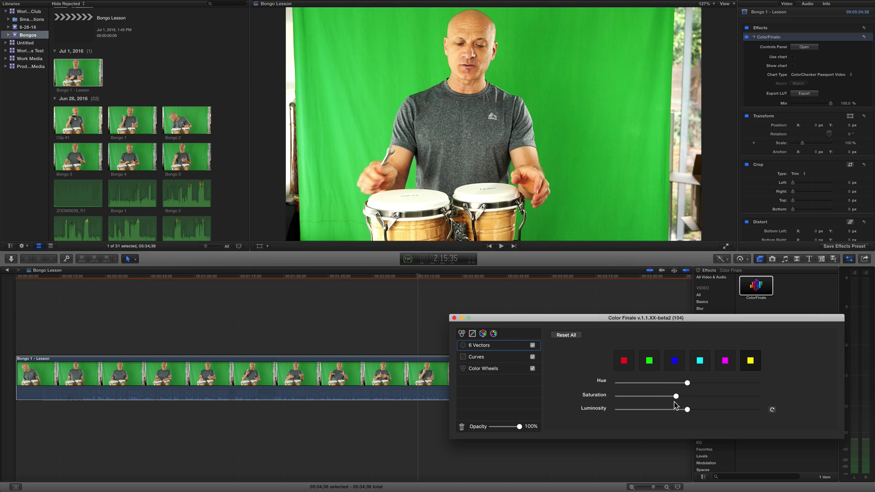
pyautogui.click(454, 318)
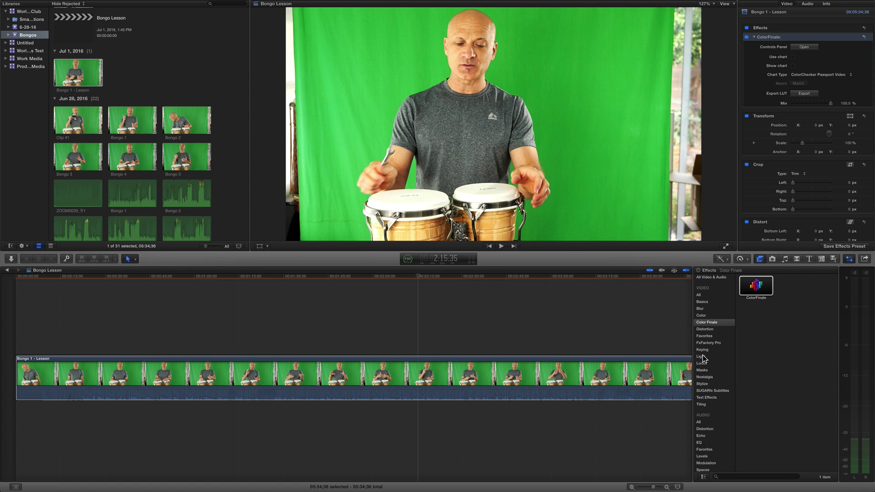
# - Apply the Draw Mask effect to the clip and set the viewer zoom to 100%
pyautogui.click(703, 370)
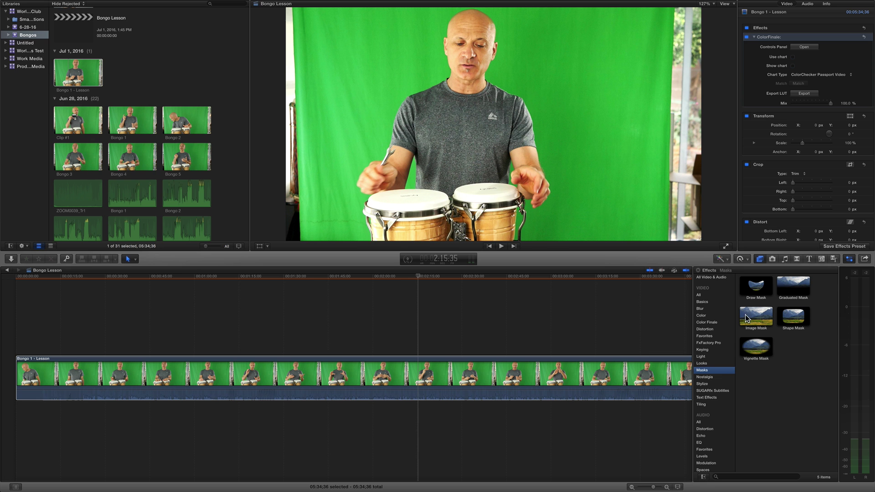
pyautogui.moveTo(759, 285)
pyautogui.mouseDown()
pyautogui.moveTo(655, 303)
pyautogui.moveTo(576, 380)
pyautogui.mouseUp()
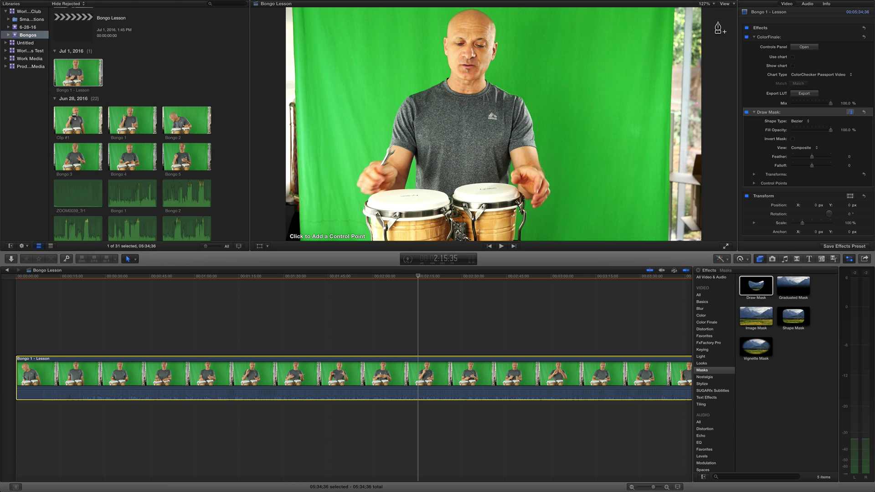
pyautogui.click(714, 4)
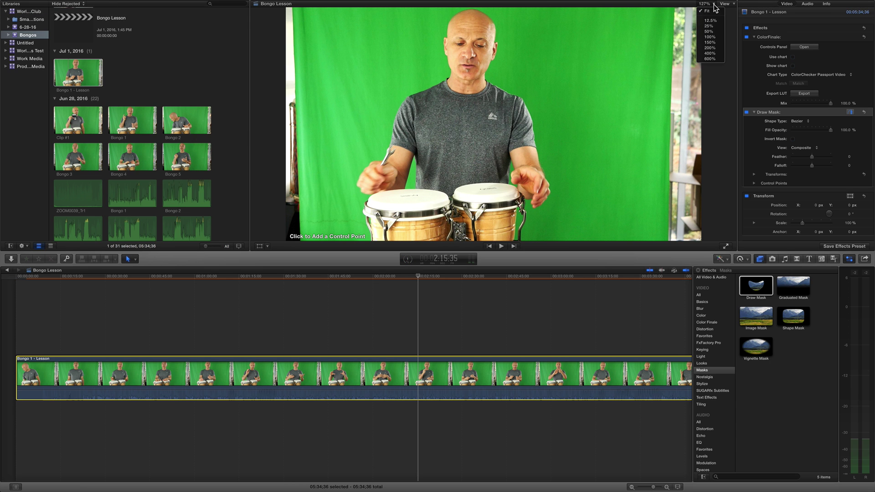
pyautogui.click(712, 37)
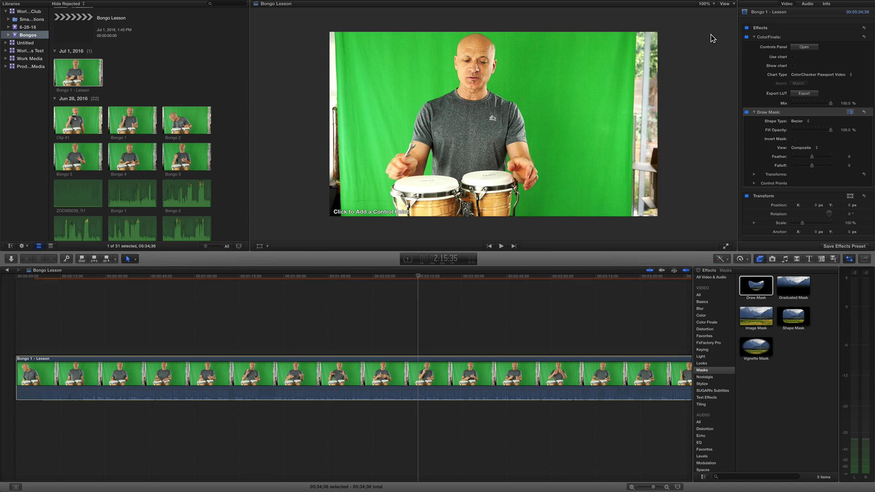
# - Draw a closed four-point mask around the green backdrop, hiding the frame's left and right edges
pyautogui.click(345, 219)
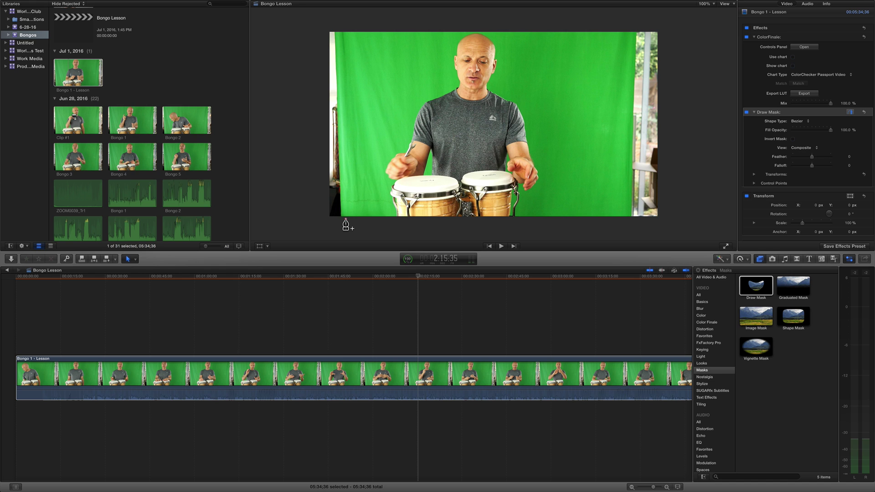
pyautogui.click(345, 30)
pyautogui.click(627, 29)
pyautogui.click(627, 219)
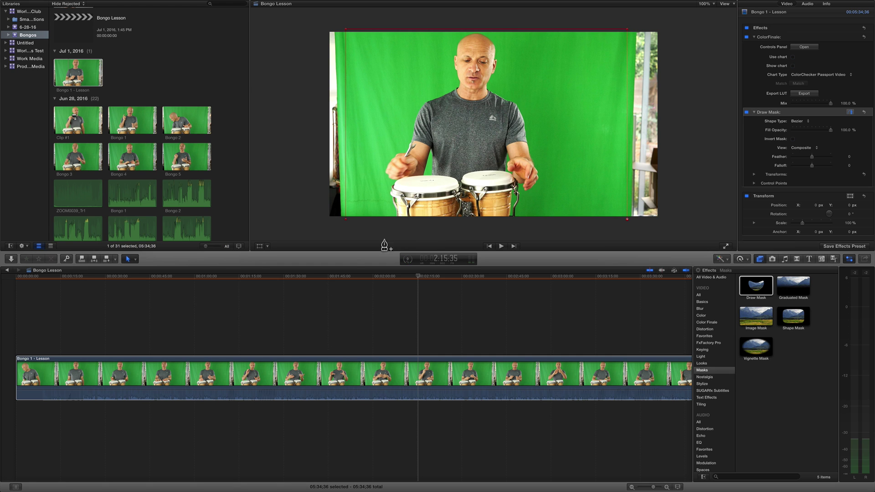
pyautogui.click(346, 220)
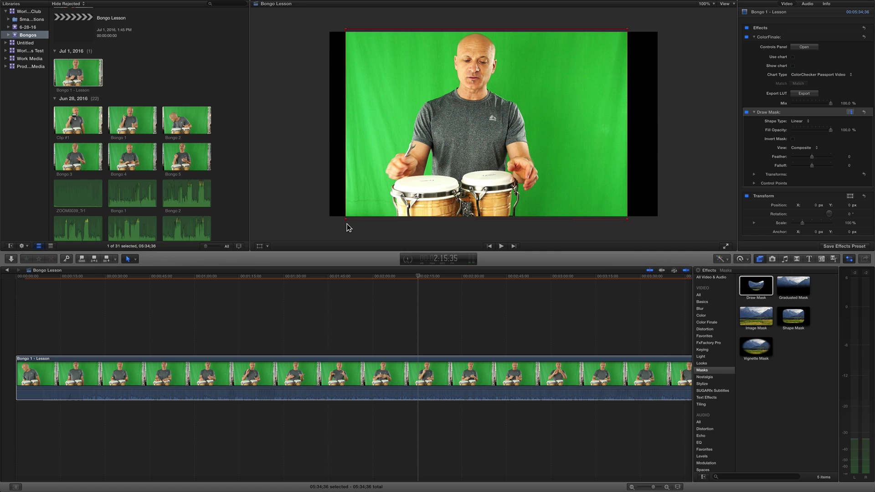
# - Apply Super Key from the Basics effects to key the green backdrop out to black
pyautogui.click(709, 352)
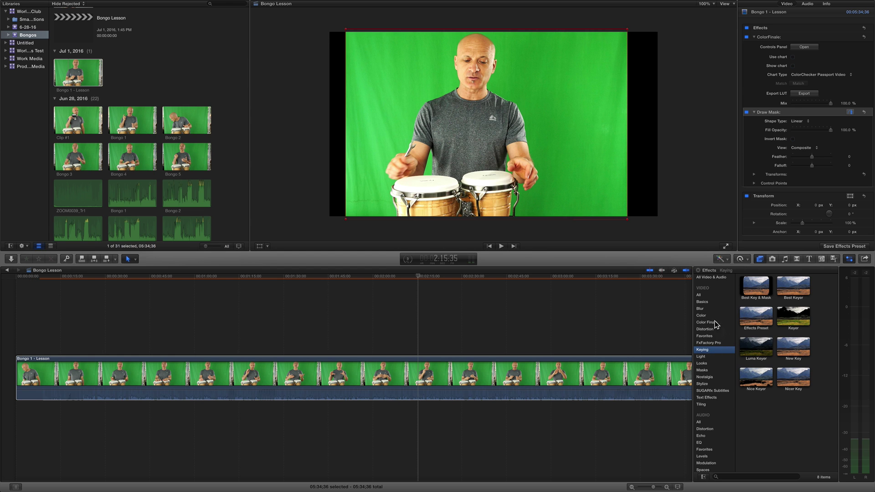
pyautogui.click(702, 303)
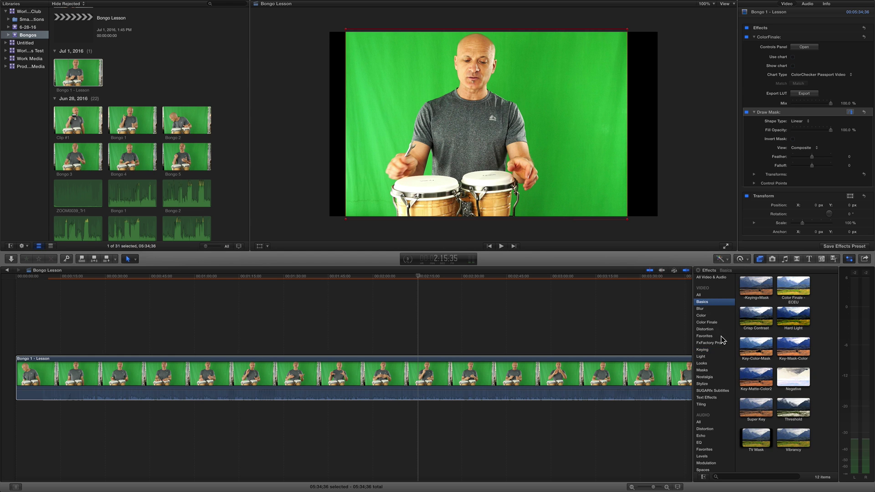
pyautogui.moveTo(754, 409); pyautogui.dragTo(639, 378)
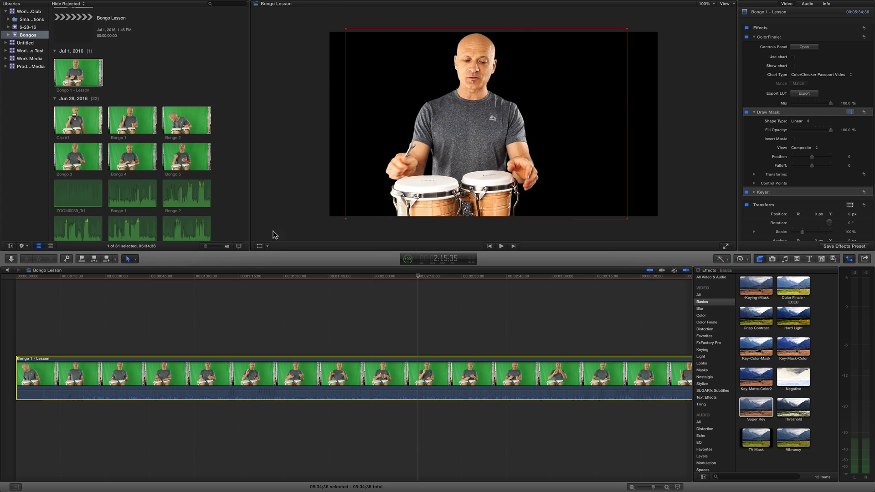
# - Scale the clip to 102.22% and shift it left to -76.7 px
pyautogui.click(259, 246)
pyautogui.click(260, 246)
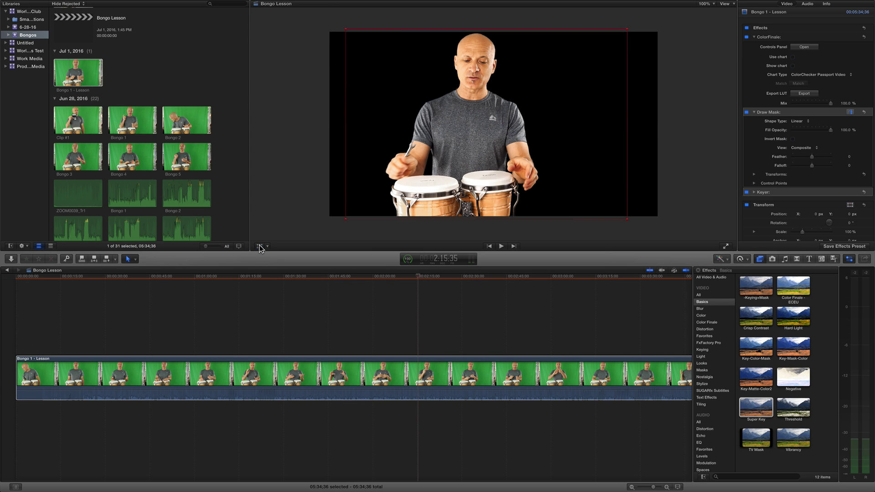
pyautogui.click(259, 246)
pyautogui.click(283, 307)
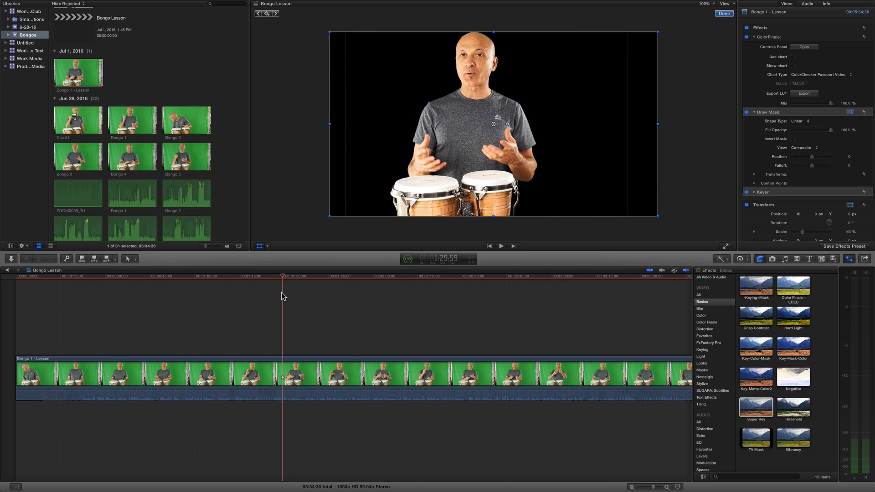
pyautogui.click(259, 246)
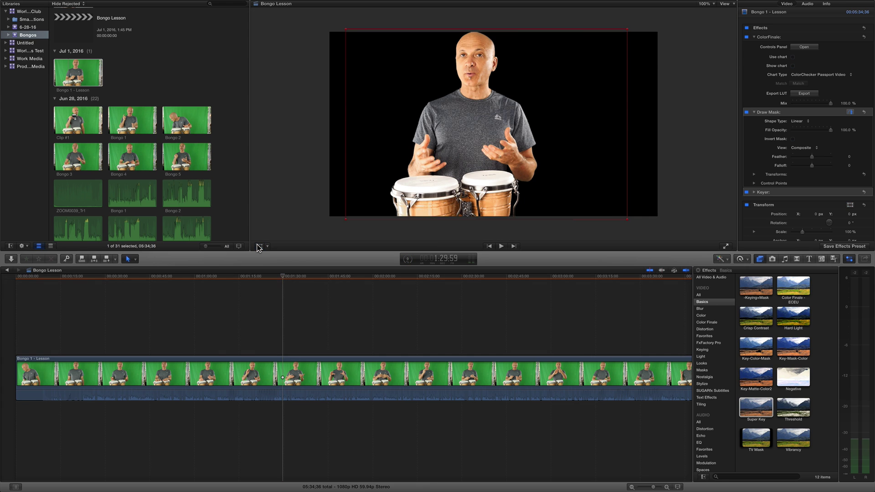
pyautogui.click(259, 246)
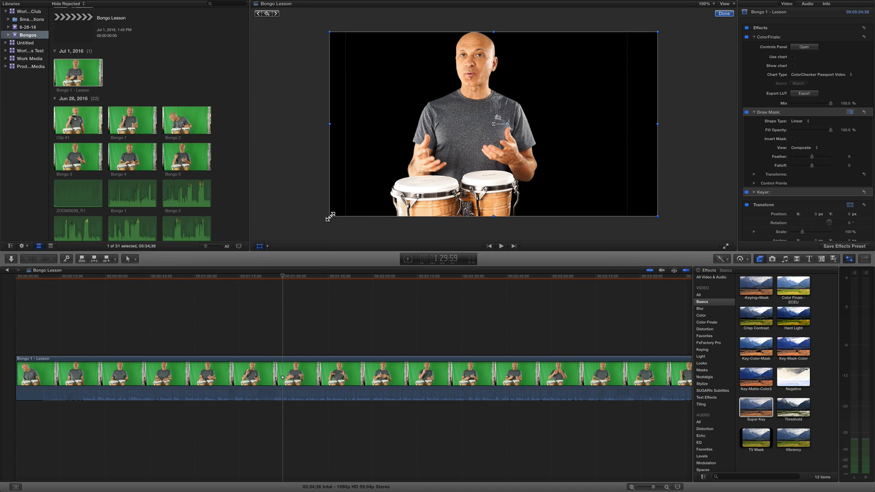
pyautogui.moveTo(330, 216); pyautogui.dragTo(326, 218)
pyautogui.moveTo(367, 161); pyautogui.dragTo(357, 161)
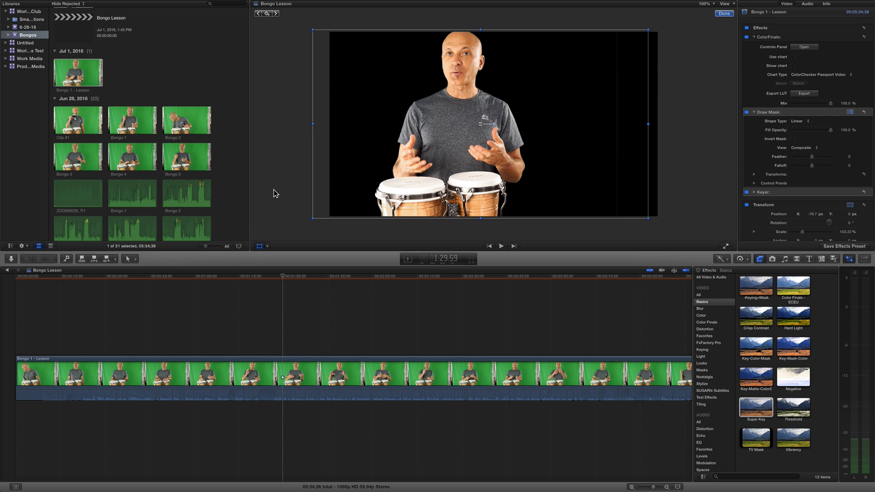
pyautogui.click(259, 246)
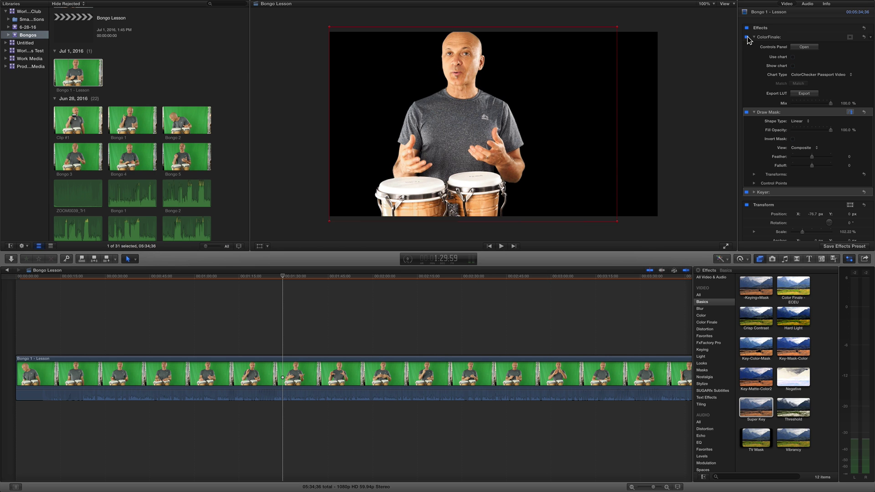
pyautogui.click(754, 37)
pyautogui.click(754, 46)
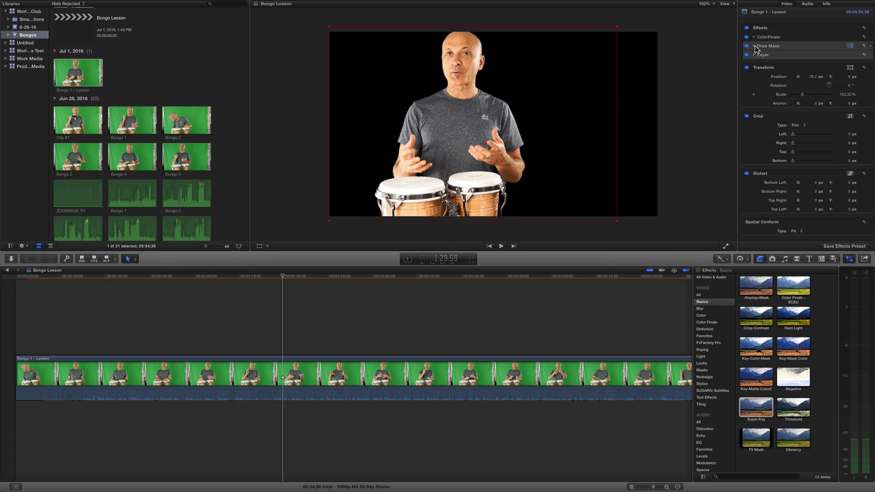
pyautogui.click(754, 55)
pyautogui.click(754, 54)
pyautogui.click(746, 37)
pyautogui.click(746, 37)
pyautogui.click(746, 37)
pyautogui.click(746, 37)
pyautogui.click(746, 37)
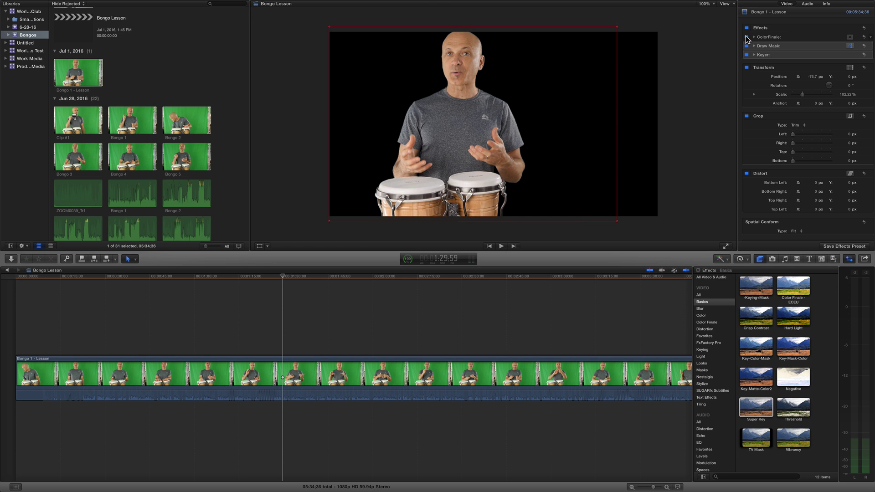
pyautogui.click(746, 38)
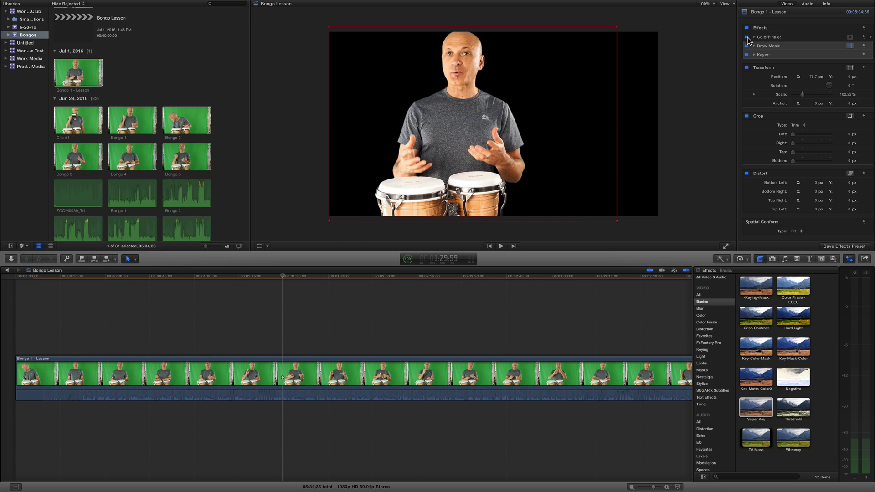
pyautogui.click(746, 46)
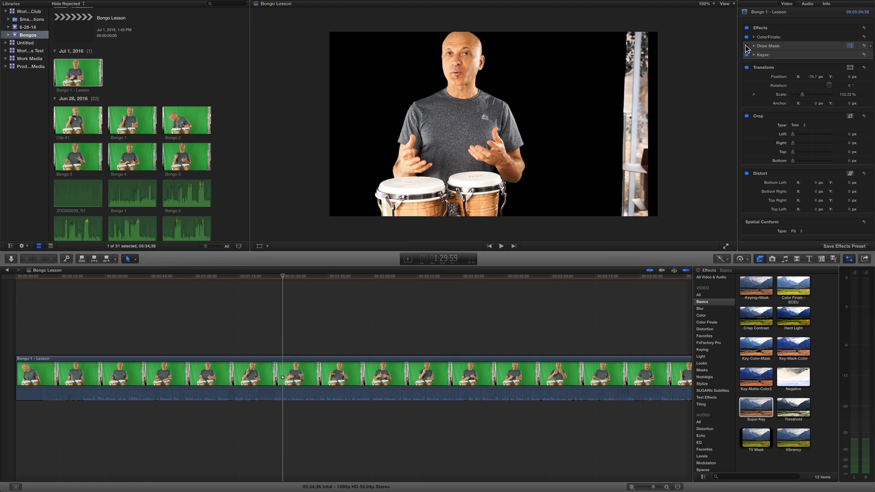
pyautogui.click(746, 46)
pyautogui.click(747, 54)
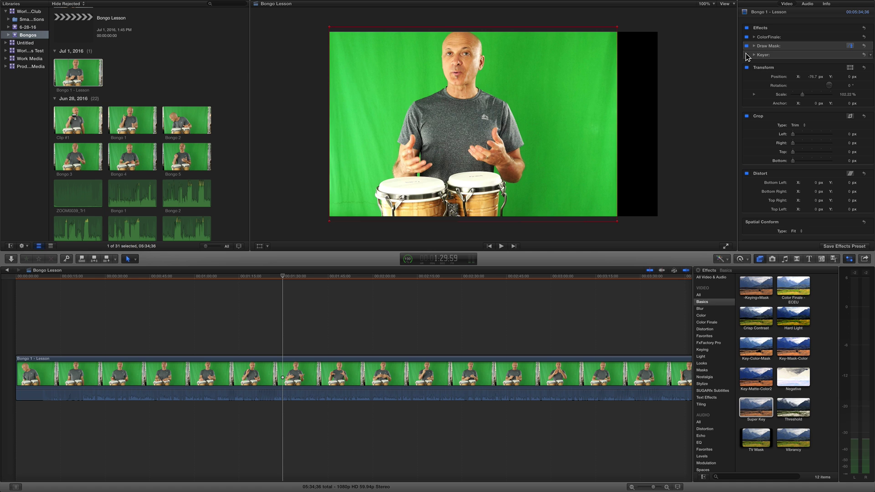
pyautogui.click(747, 54)
pyautogui.click(746, 37)
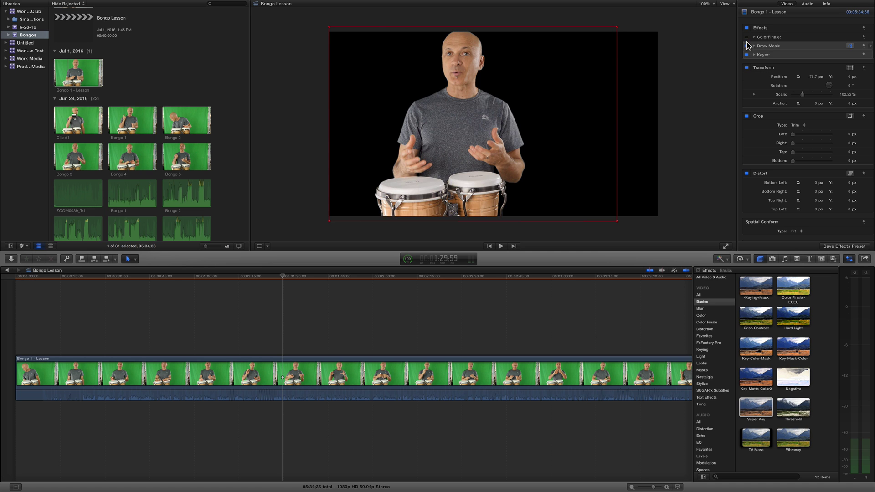
pyautogui.click(746, 45)
pyautogui.click(746, 55)
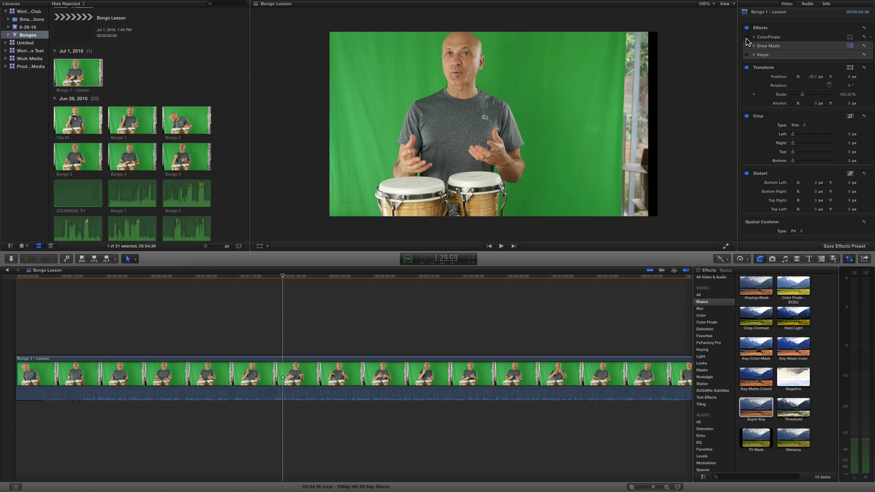
pyautogui.click(745, 37)
pyautogui.click(746, 46)
pyautogui.click(746, 55)
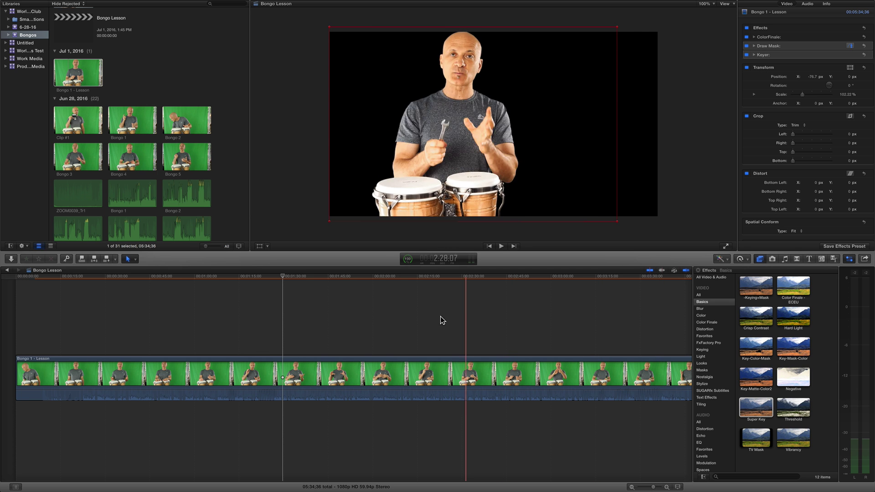
# - Place the Pinstripes texture generator beneath the Bongo 1 - Lesson clip
pyautogui.press('super+minus')
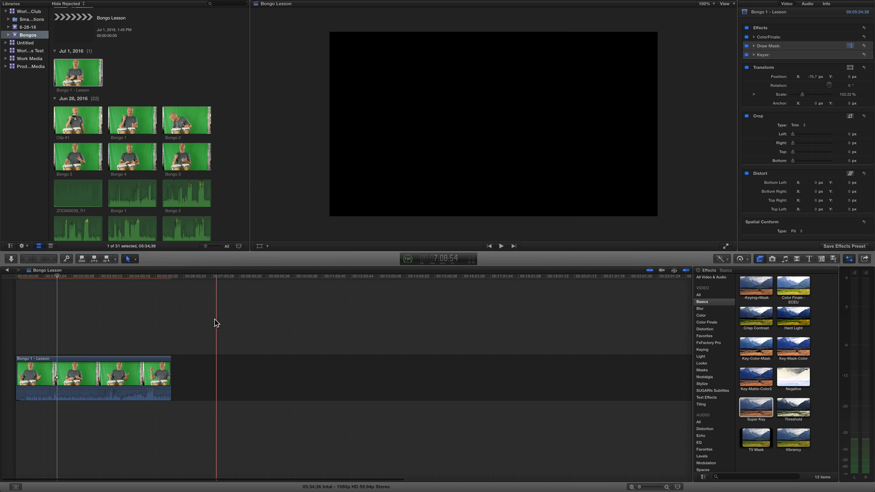
pyautogui.press('super+equal')
pyautogui.hscroll(-10, 124, 321)
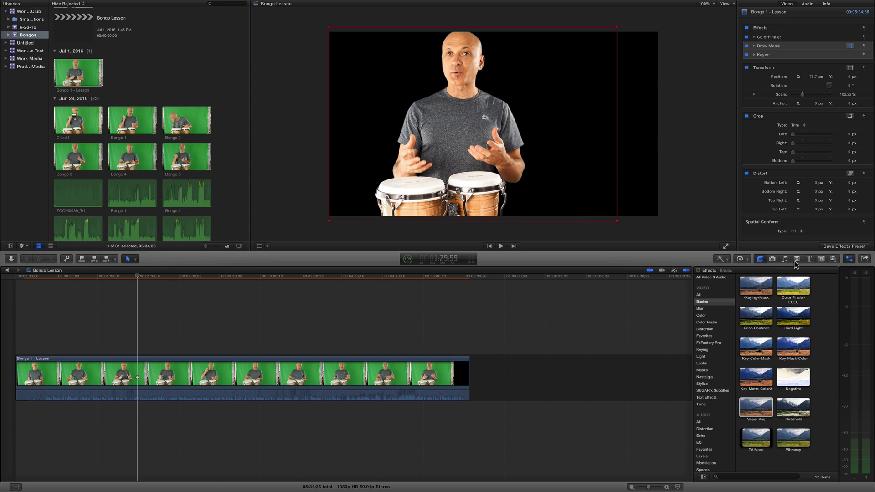
pyautogui.click(821, 259)
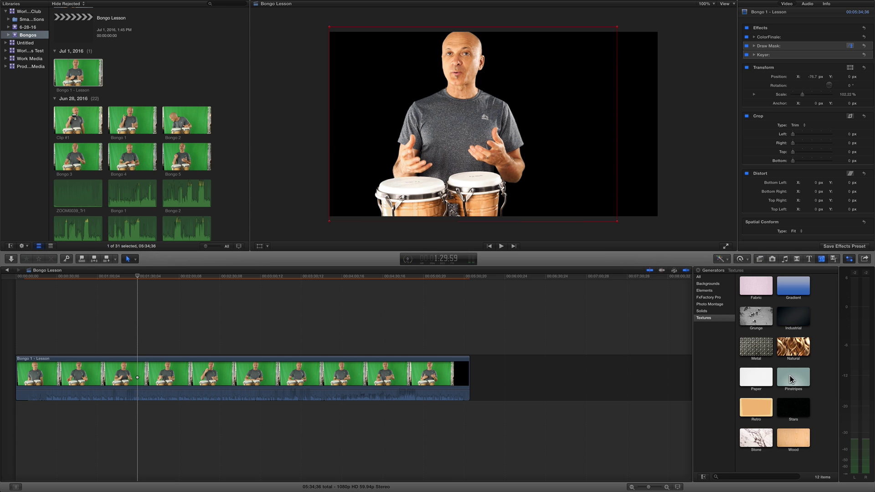
pyautogui.moveTo(791, 378); pyautogui.dragTo(218, 430)
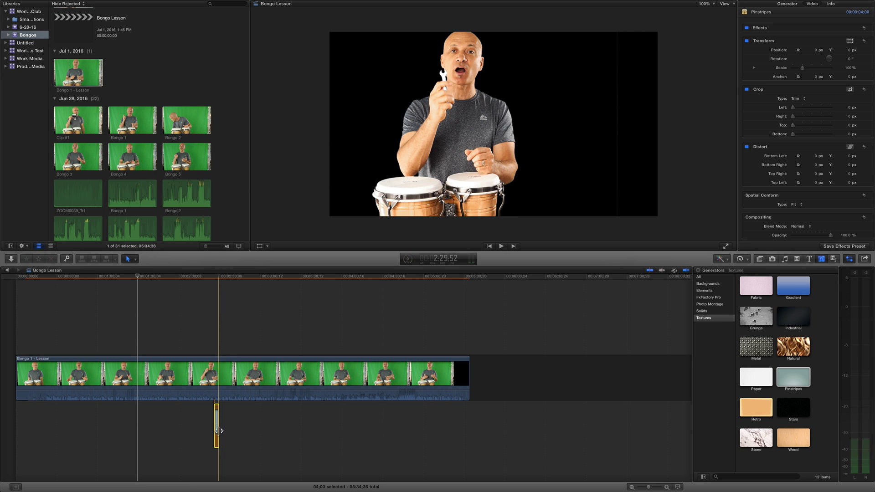
# - Extend the Pinstripes clip to the lesson clip's start and end
pyautogui.moveTo(218, 428); pyautogui.dragTo(471, 430)
pyautogui.moveTo(215, 421); pyautogui.dragTo(17, 421)
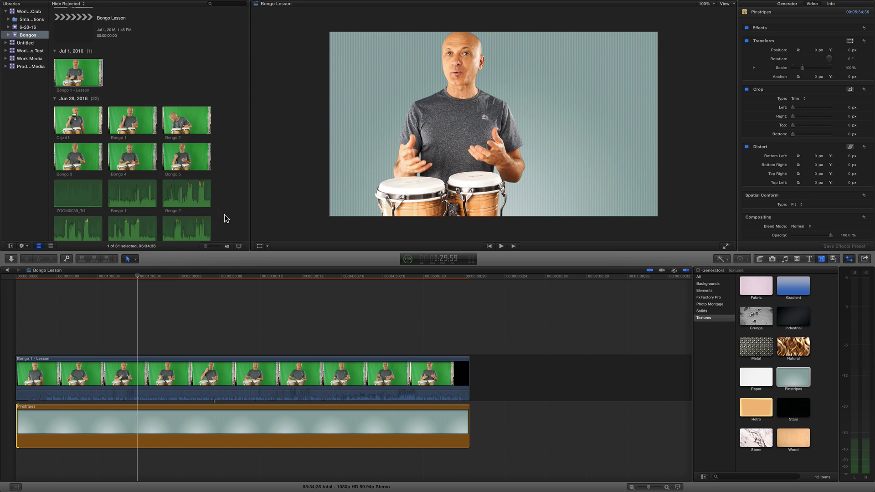
pyautogui.scroll(-10, 224, 214)
pyautogui.scroll(2, 224, 214)
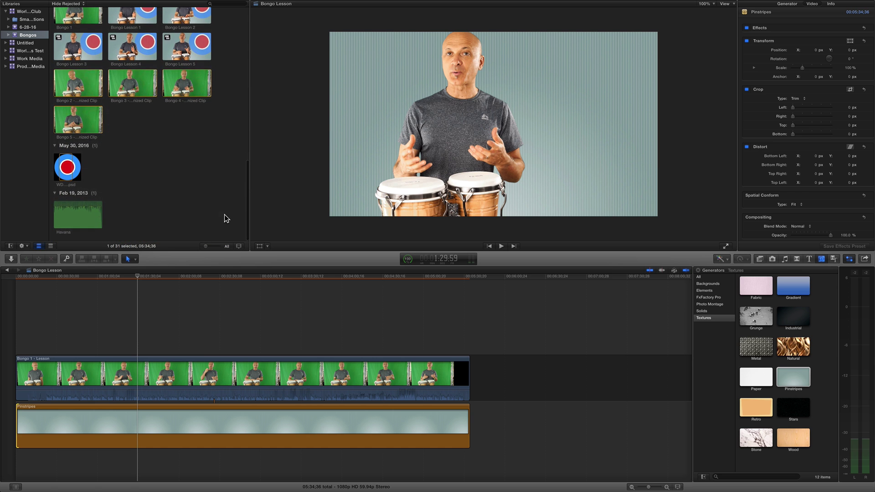
# - Connect WDC Logo.psd above the pinstripes and trim it to span the whole lesson
pyautogui.click(66, 166)
pyautogui.moveTo(66, 166); pyautogui.dragTo(328, 423)
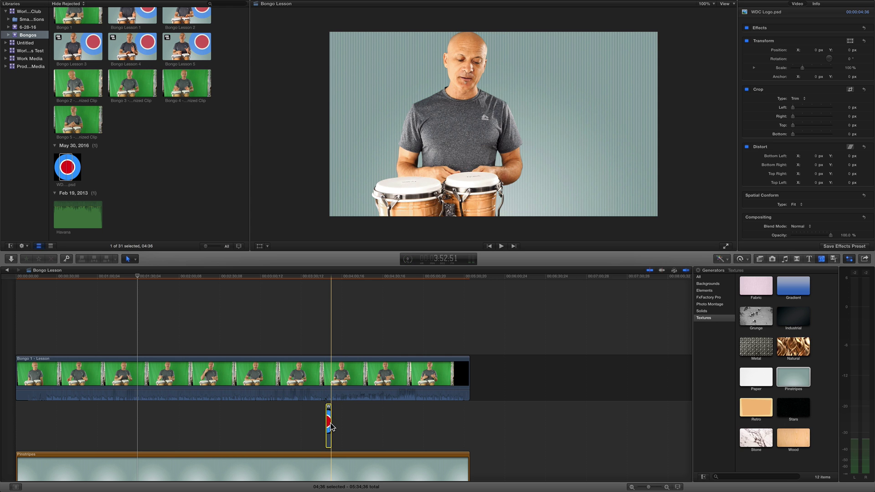
pyautogui.moveTo(331, 425); pyautogui.dragTo(469, 424)
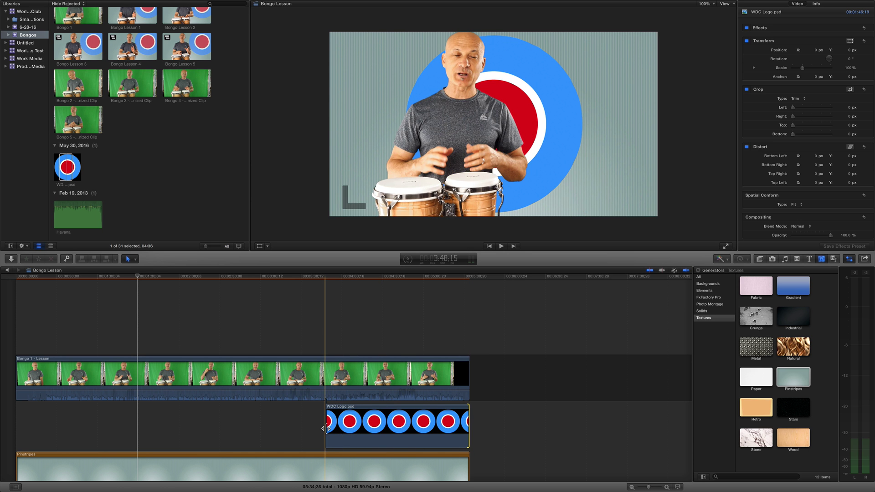
pyautogui.moveTo(326, 424); pyautogui.dragTo(17, 400)
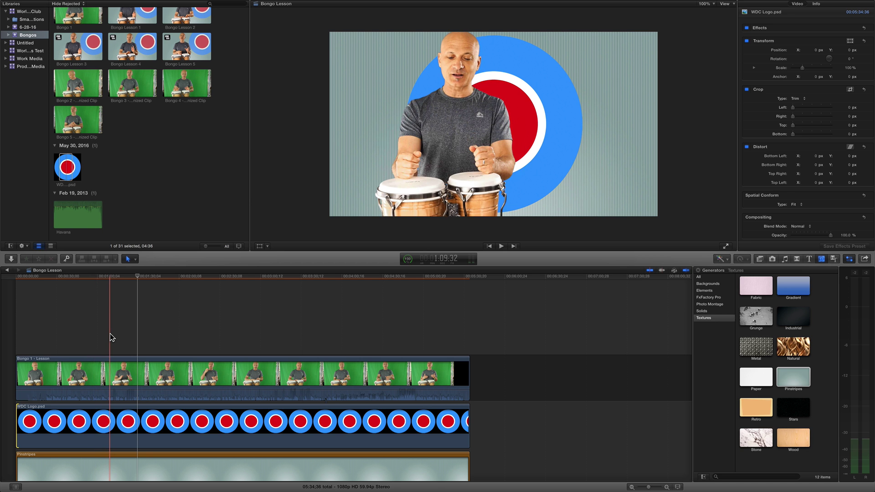
pyautogui.click(176, 424)
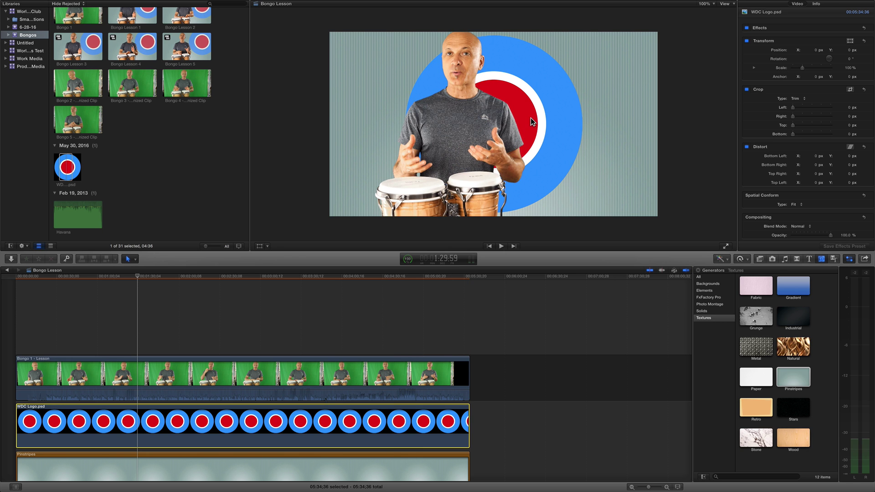
# - Enlarge the logo to 119.51% and move it up and right to 656.5 px
pyautogui.click(259, 246)
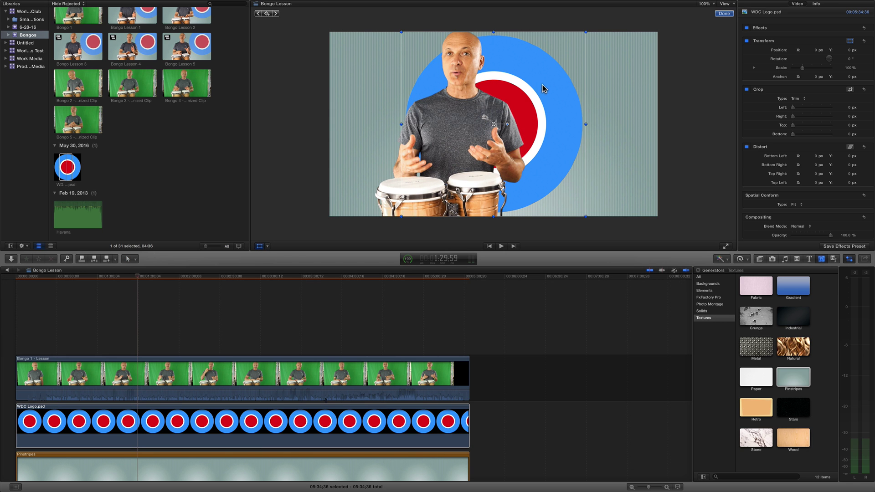
pyautogui.moveTo(573, 87); pyautogui.dragTo(626, 83)
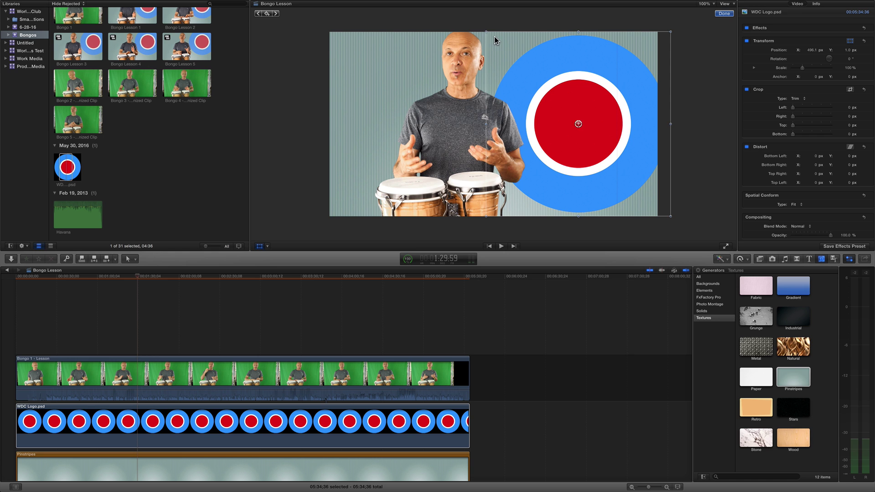
pyautogui.moveTo(486, 32); pyautogui.dragTo(508, 53)
pyautogui.moveTo(543, 85); pyautogui.dragTo(566, 46)
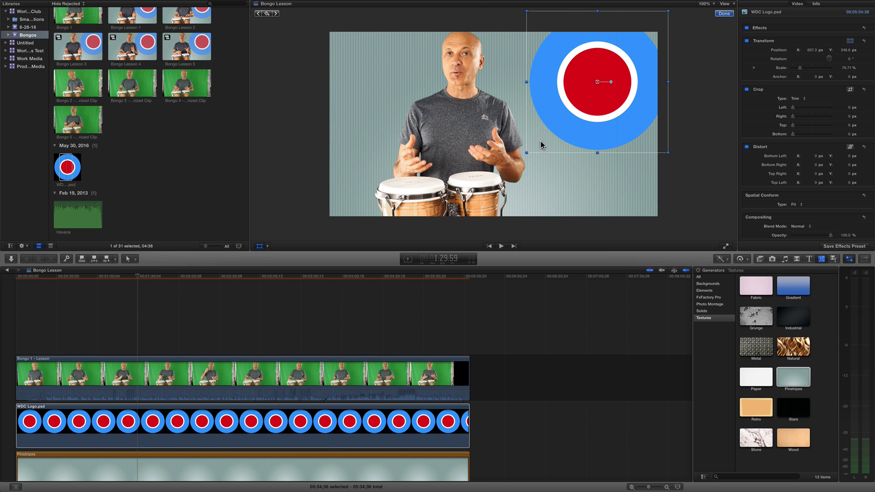
pyautogui.moveTo(526, 153); pyautogui.dragTo(486, 178)
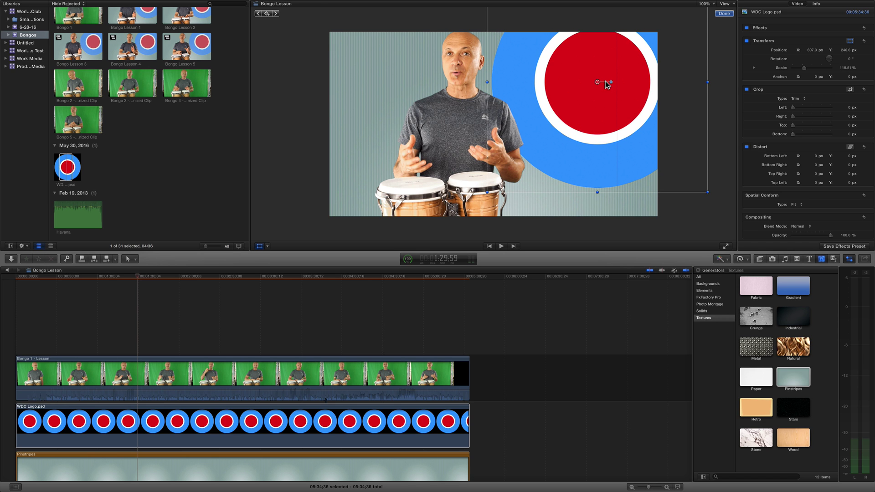
pyautogui.moveTo(595, 87); pyautogui.dragTo(604, 86)
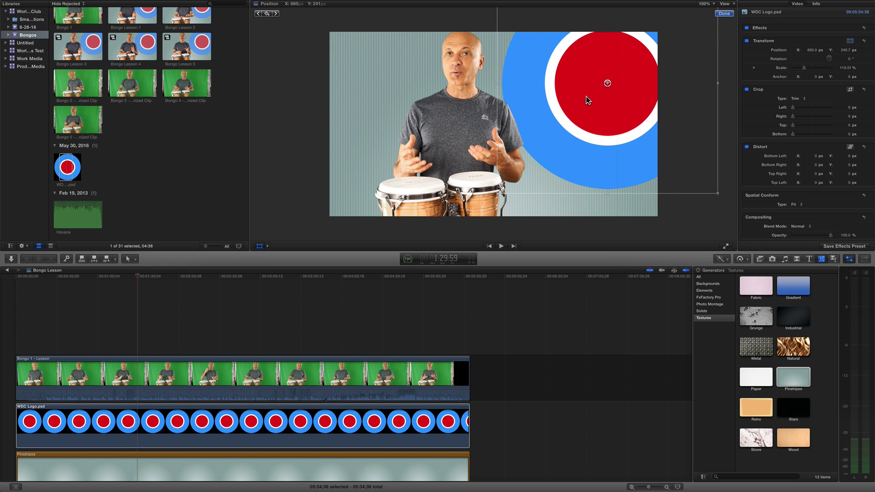
# - Fade the logo to 71.79% opacity
pyautogui.scroll(-1, 791, 183)
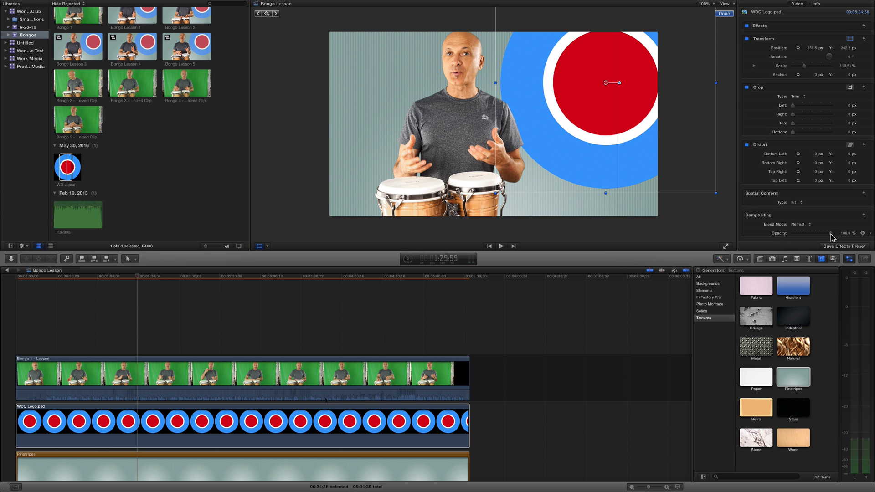
pyautogui.moveTo(830, 234); pyautogui.dragTo(819, 233)
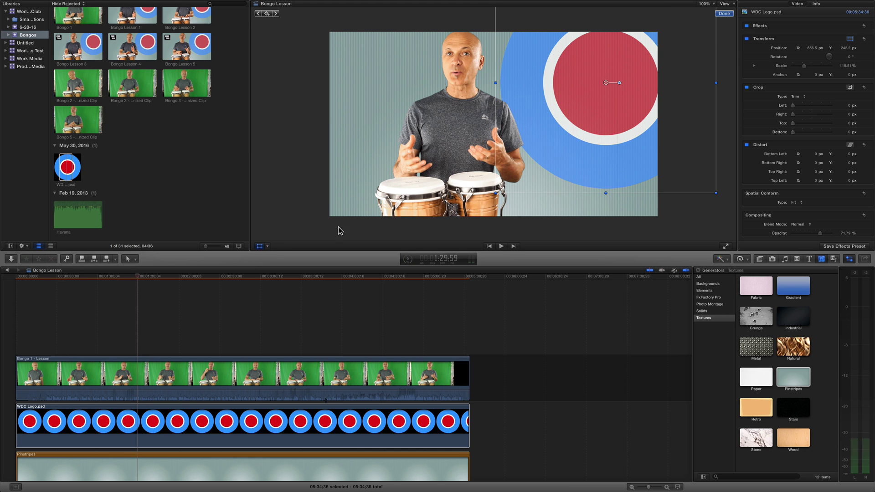
pyautogui.click(259, 247)
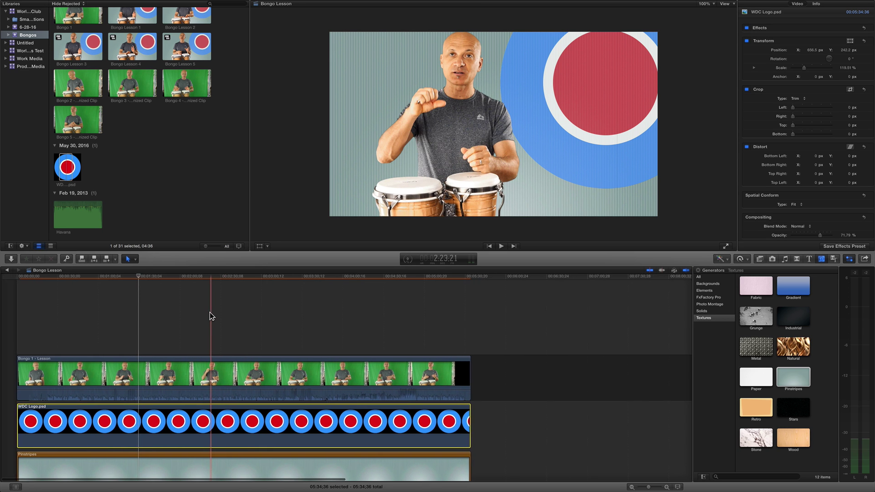
pyautogui.scroll(-3, 185, 314)
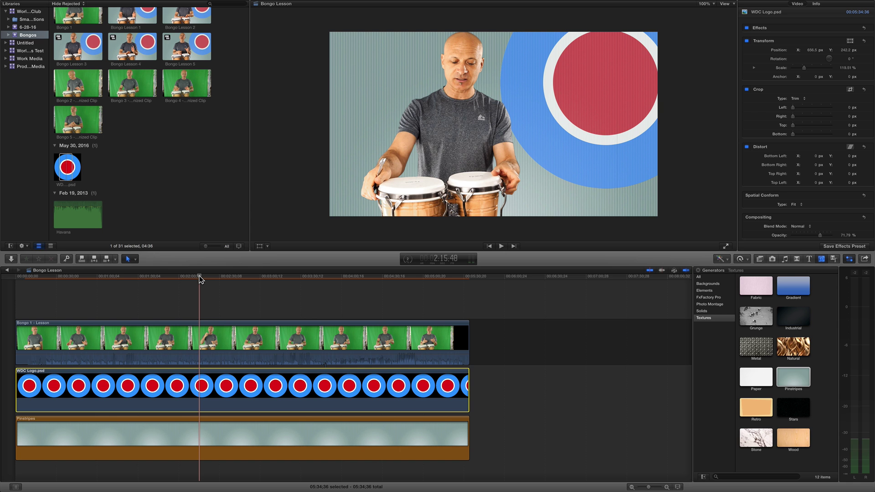
pyautogui.press('space')
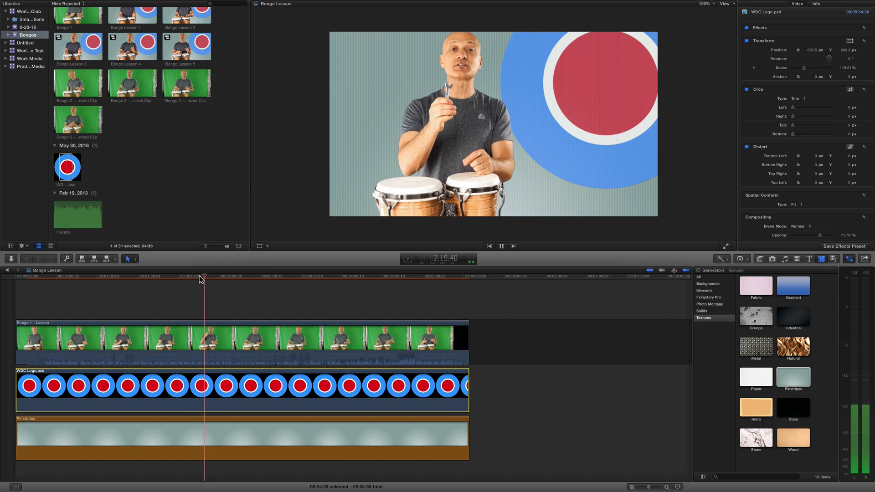
pyautogui.press('space')
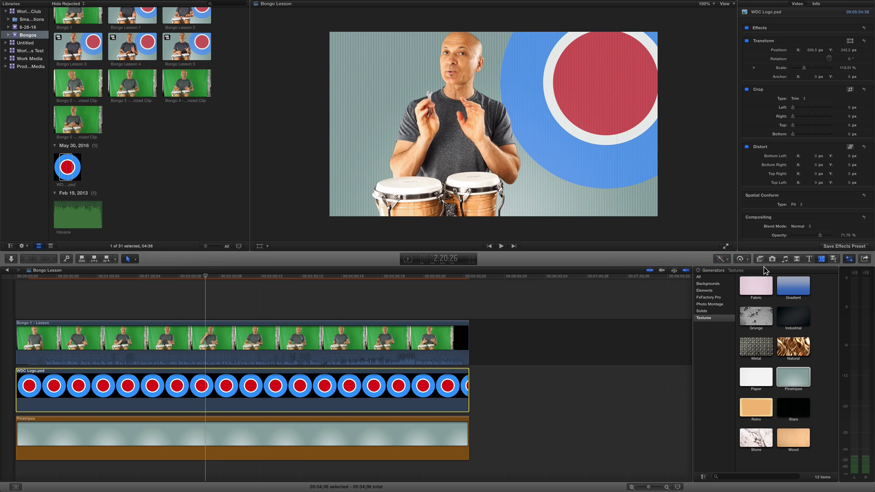
# - Apply the Wave Arts TrackPlug 5 effect to the Bongo 1 - Lesson clip
pyautogui.click(759, 258)
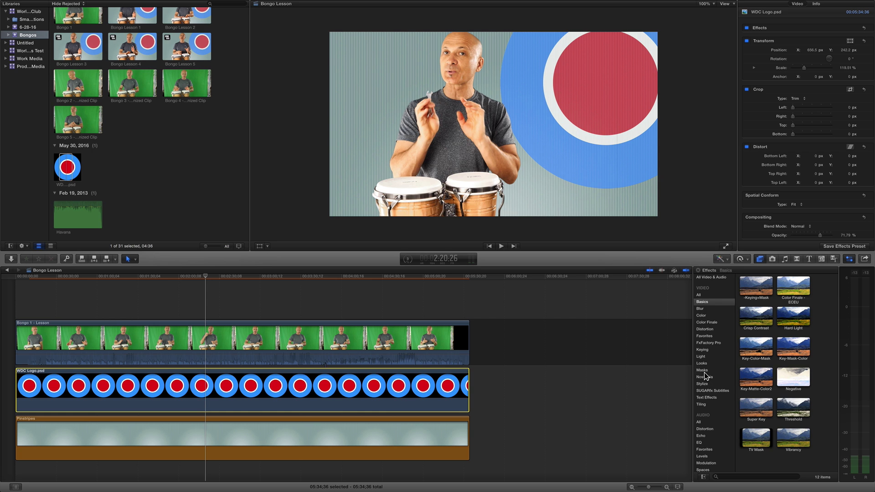
pyautogui.scroll(-1, 709, 378)
pyautogui.scroll(-3, 709, 378)
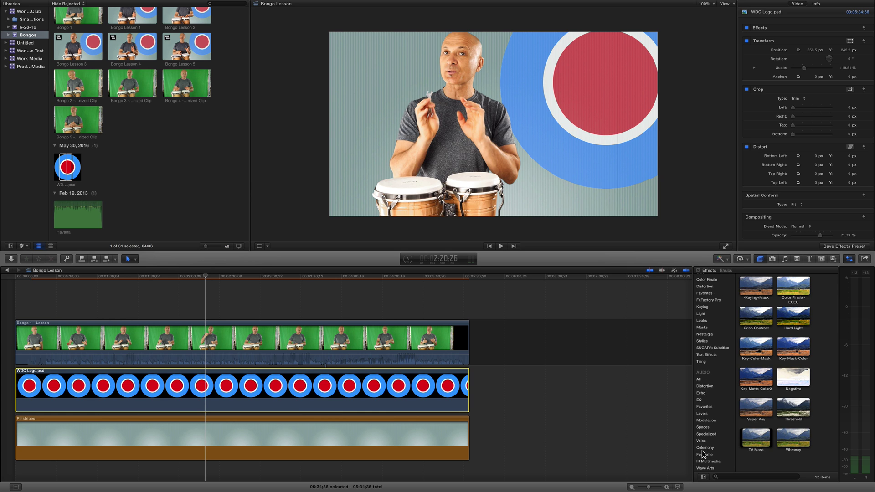
pyautogui.click(704, 468)
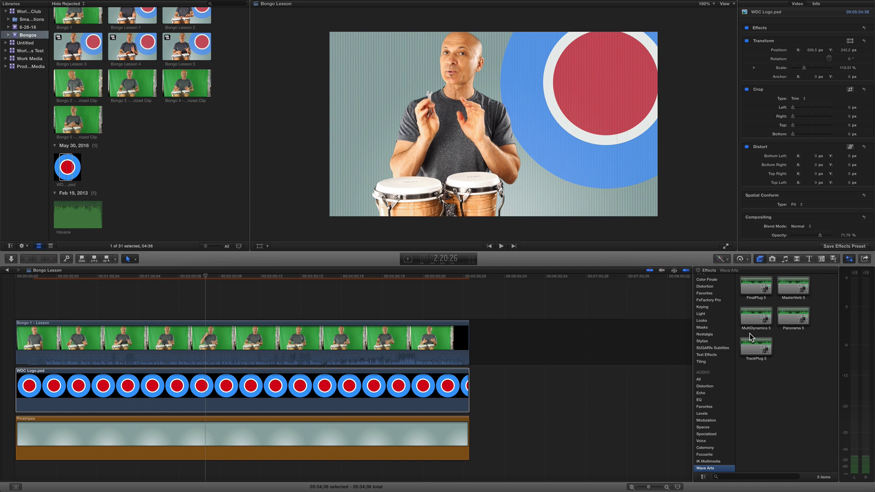
pyautogui.moveTo(756, 349); pyautogui.dragTo(340, 337)
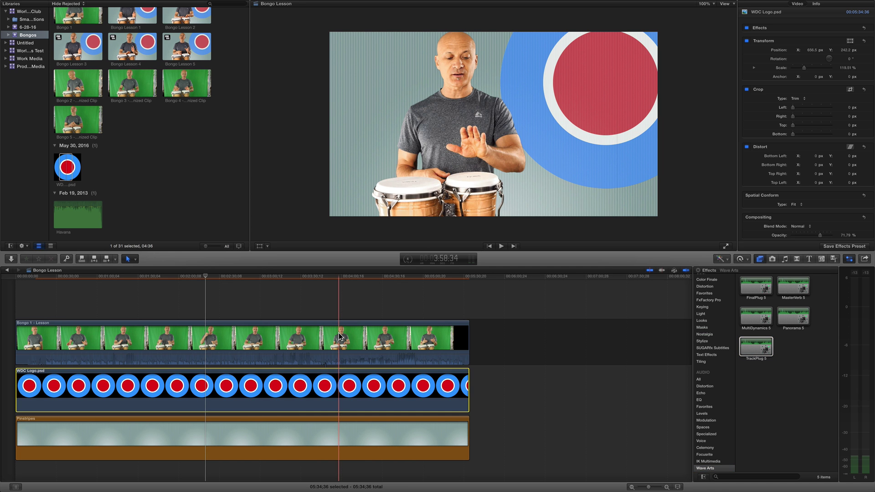
# - Show TrackPlug 5's interface from the clip's Audio inspector
pyautogui.click(339, 337)
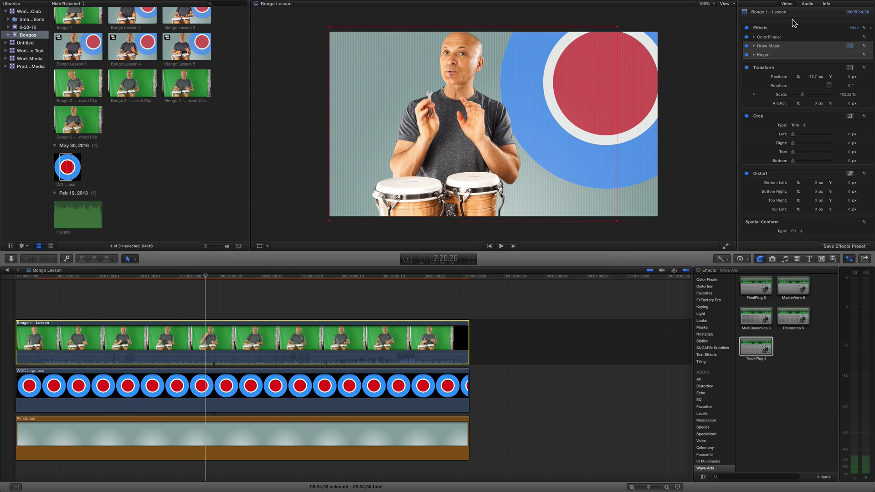
pyautogui.click(807, 4)
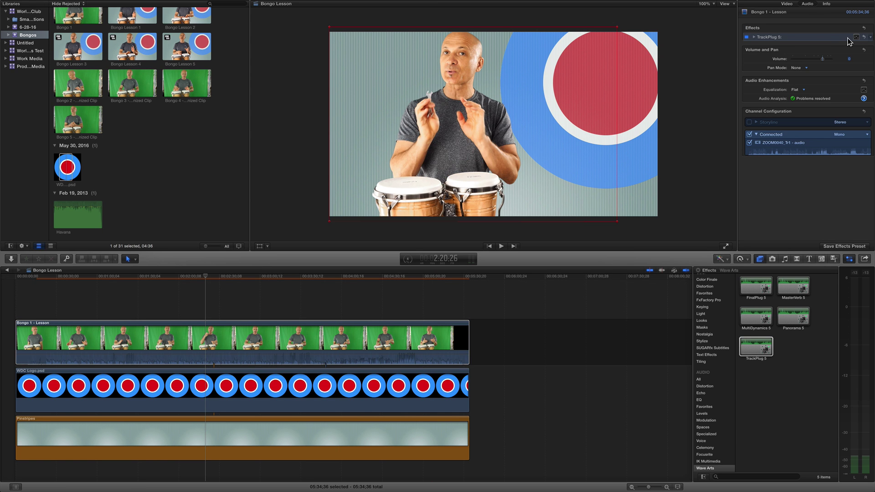
pyautogui.click(855, 38)
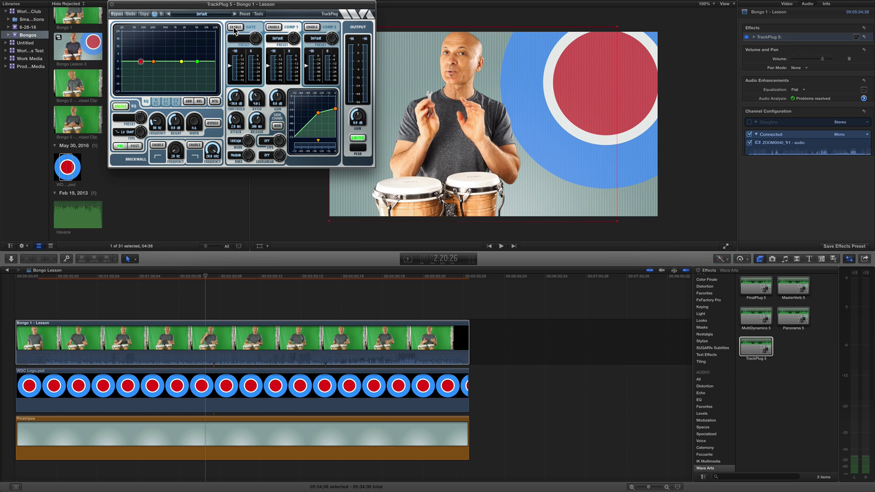
# - Load TrackPlug's Factory Voiceover - Male v4 preset and play the clip to hear it
pyautogui.click(245, 15)
pyautogui.moveTo(245, 22)
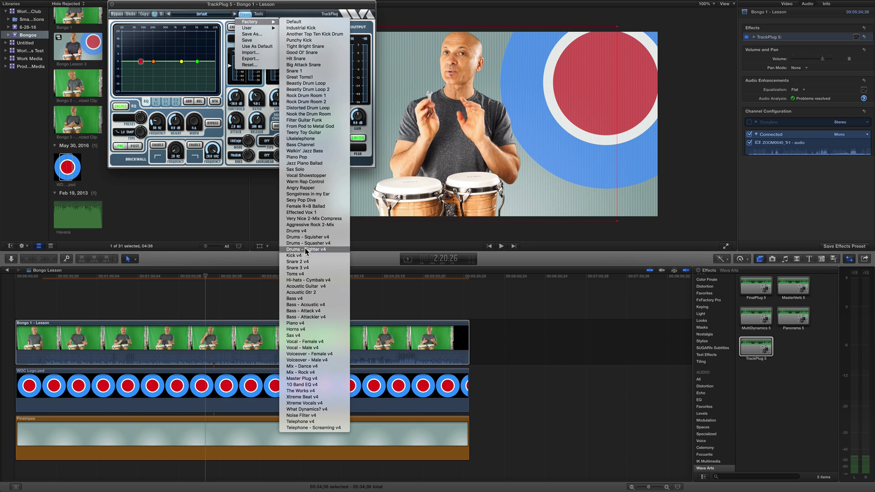
pyautogui.click(315, 361)
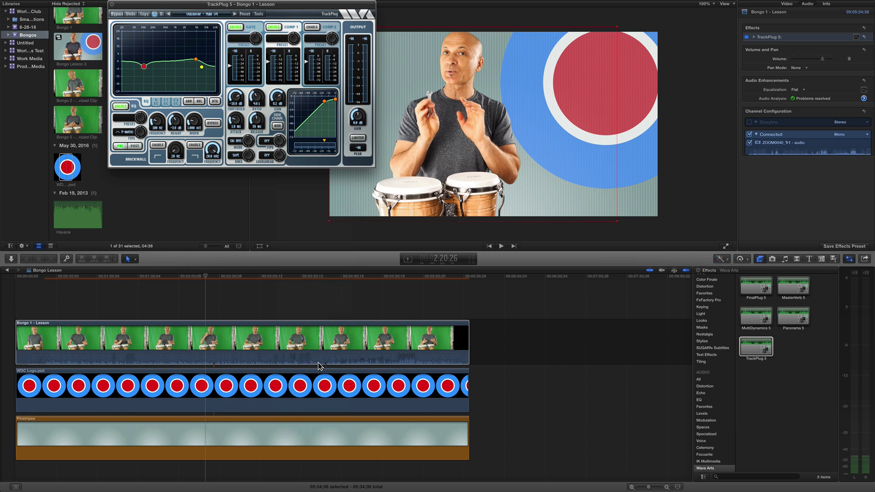
pyautogui.click(221, 278)
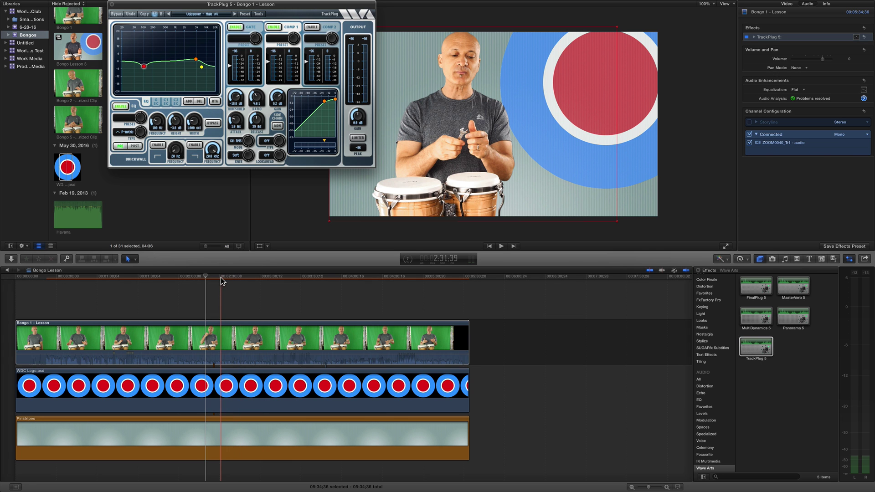
pyautogui.press('space')
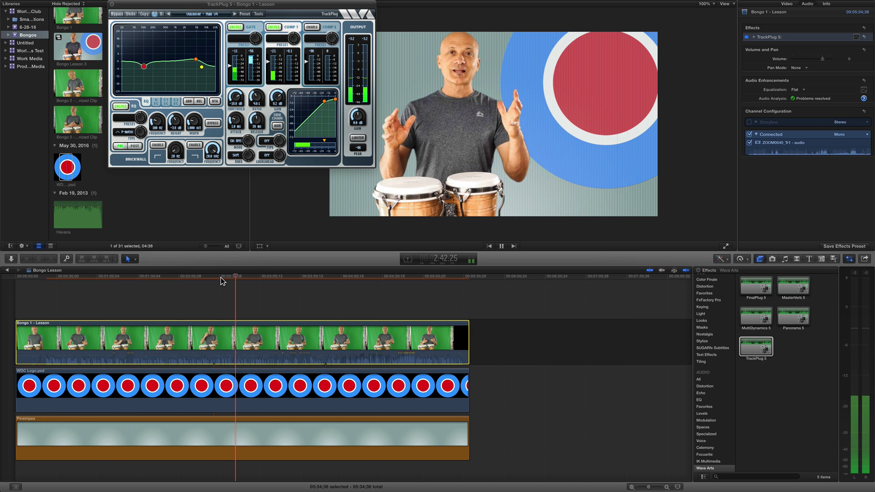
pyautogui.press('space')
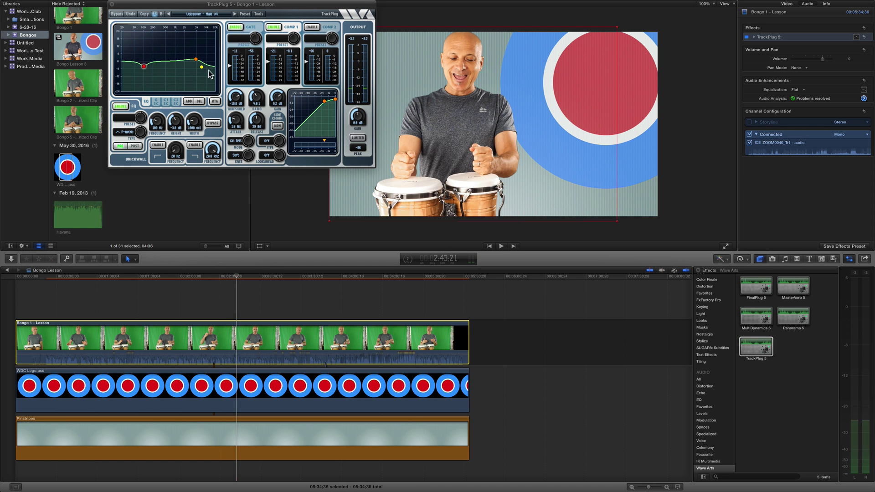
# - Turn off TrackPlug's gate, close its window, and play the clip's end
pyautogui.click(236, 28)
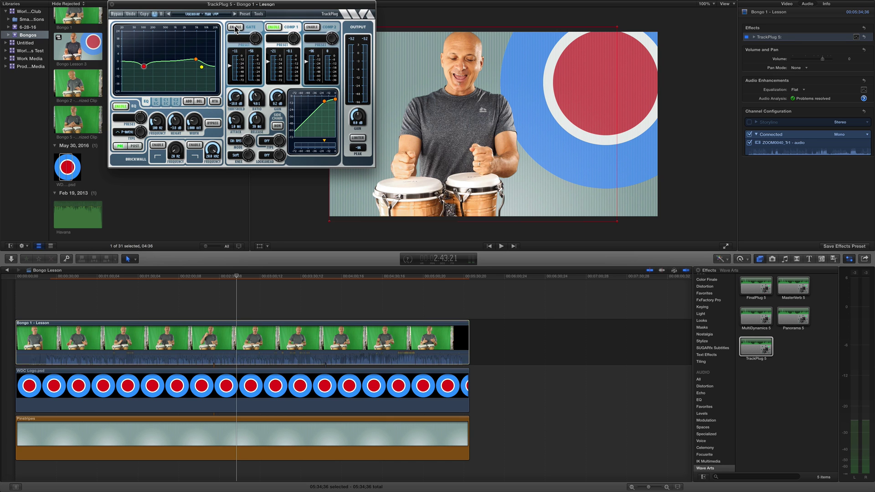
pyautogui.click(264, 277)
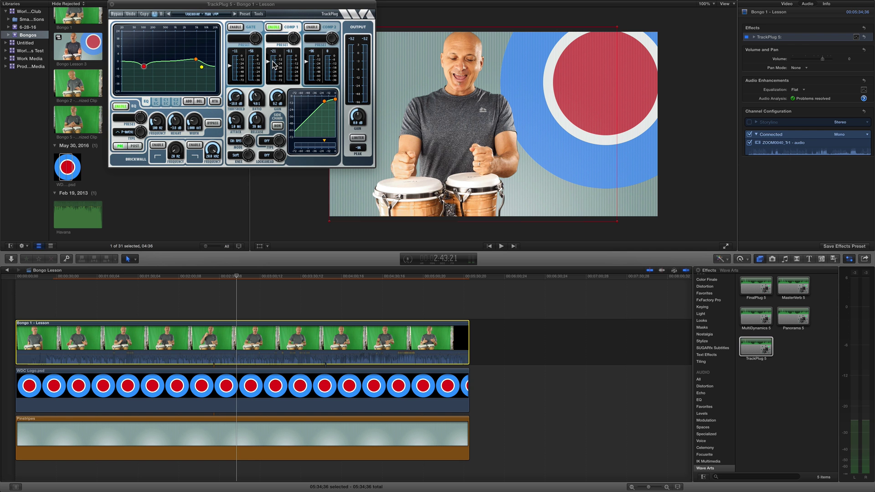
pyautogui.click(112, 7)
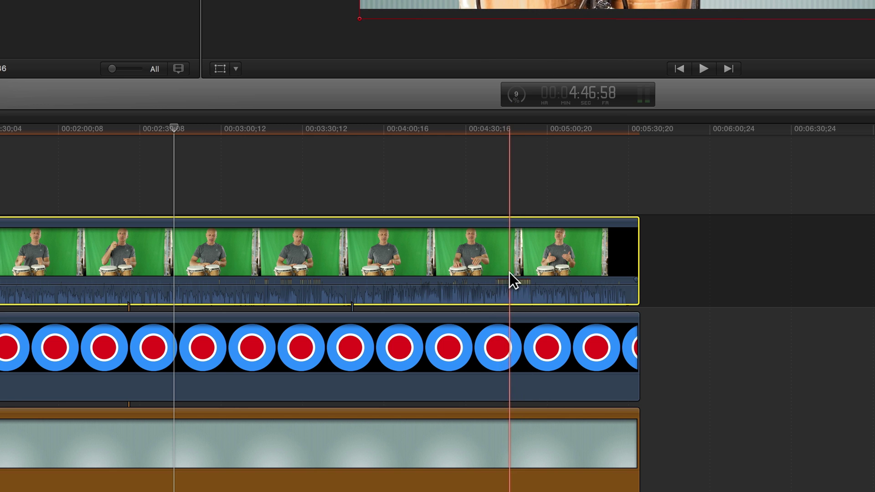
pyautogui.click(496, 131)
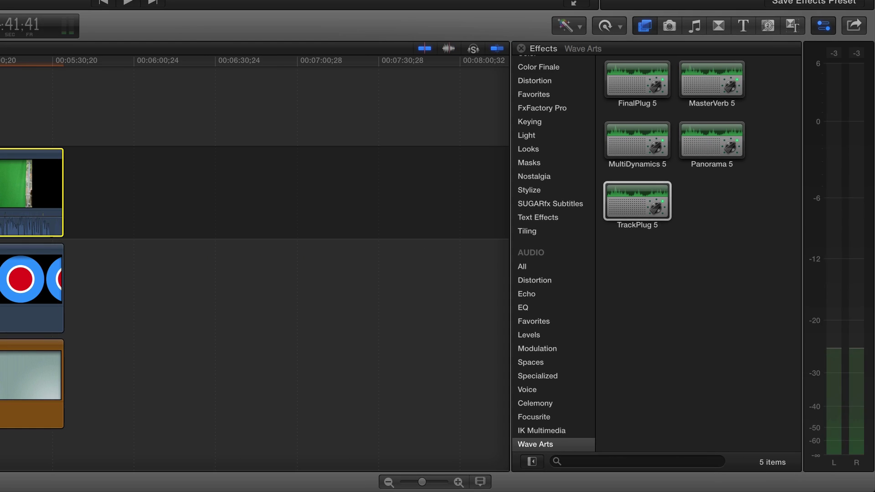
pyautogui.press('space')
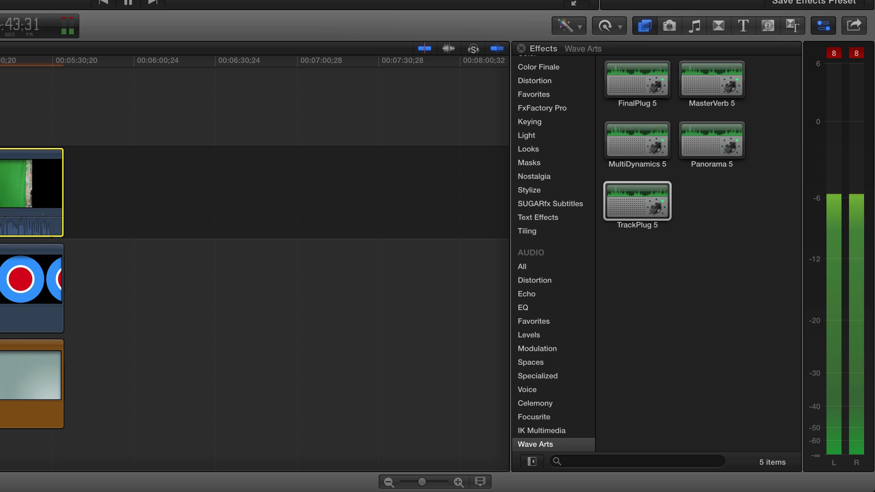
pyautogui.press('space')
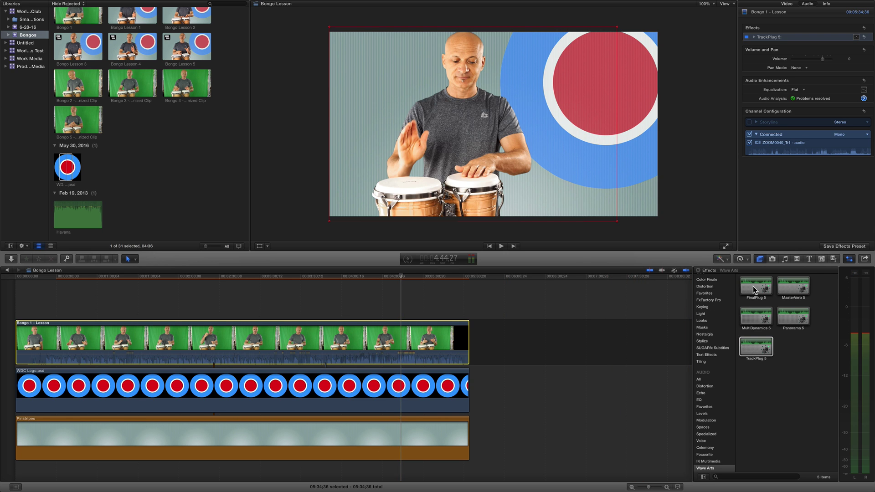
# - Add FinalPlug 5 to Bongo 1 - Lesson and load its Factory DVD Mastering preset
pyautogui.moveTo(754, 289); pyautogui.dragTo(424, 335)
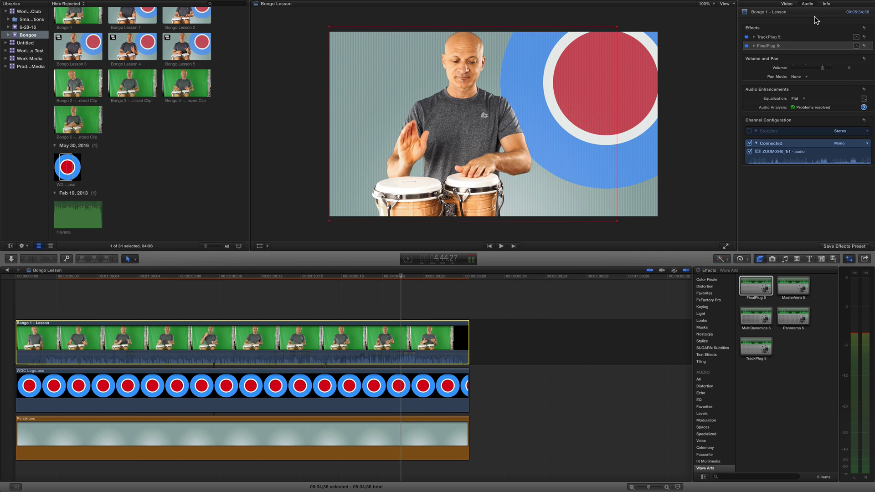
pyautogui.click(856, 45)
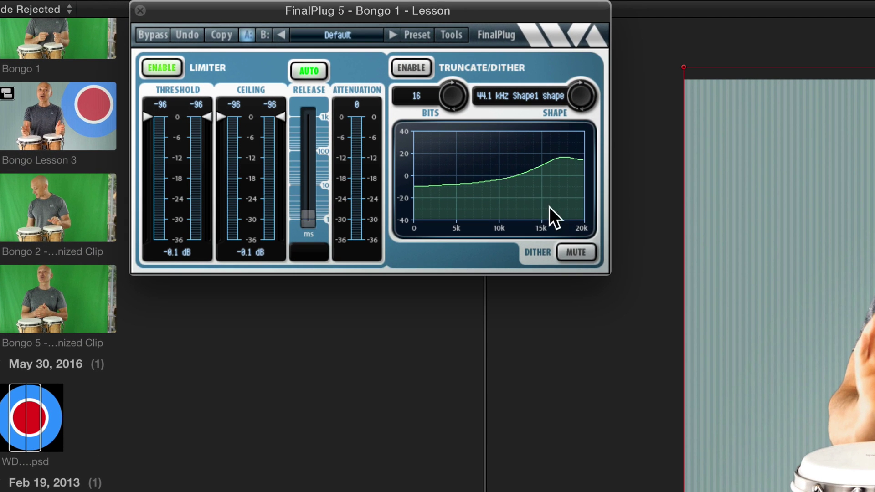
pyautogui.click(417, 34)
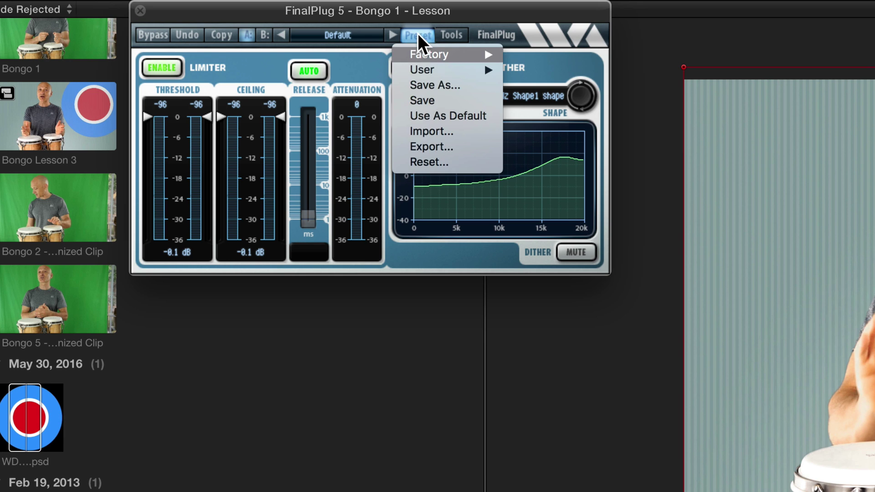
pyautogui.moveTo(421, 52)
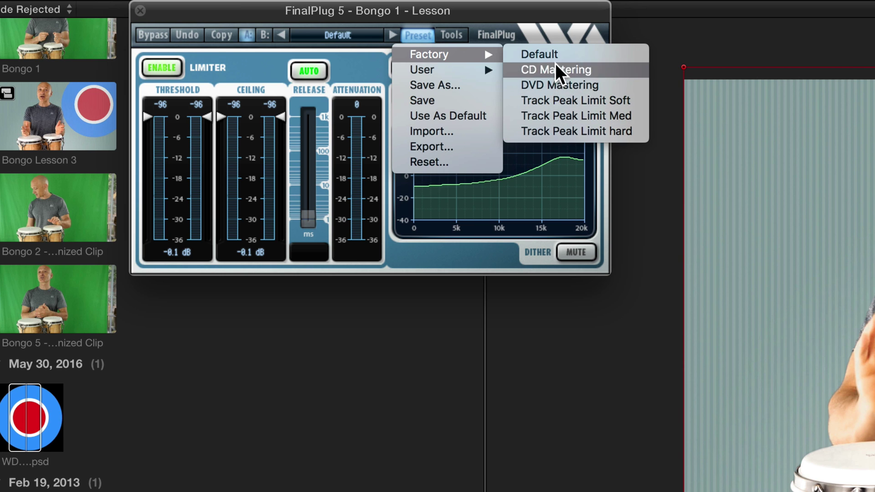
pyautogui.click(556, 86)
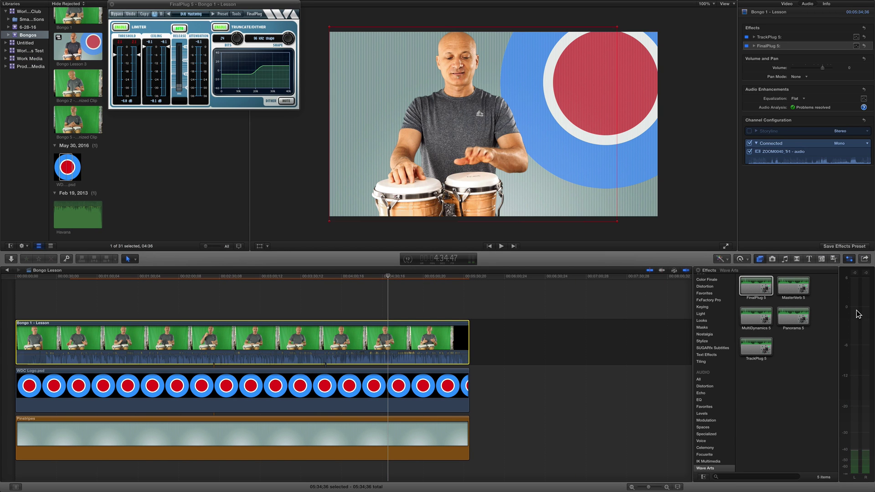
# - Play from 1:38:44 to hear FinalPlug's effect, then close the FinalPlug 5 window
pyautogui.moveTo(320, 276); pyautogui.dragTo(150, 282)
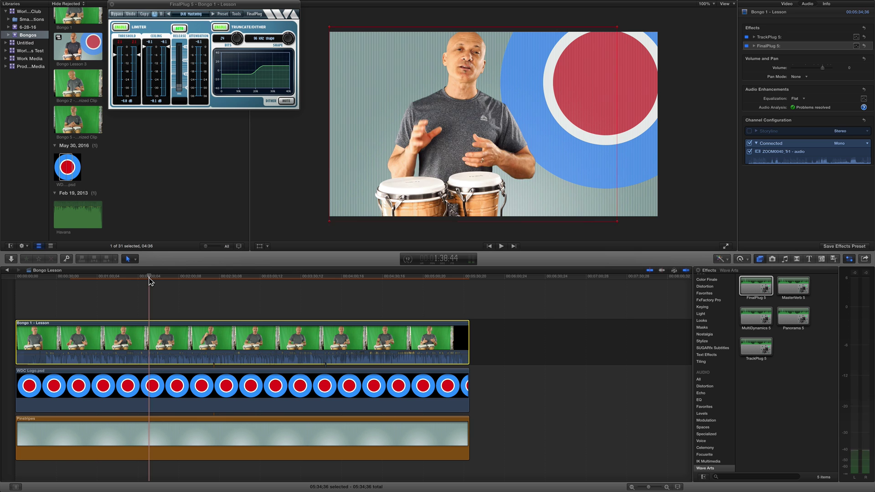
pyautogui.press('space')
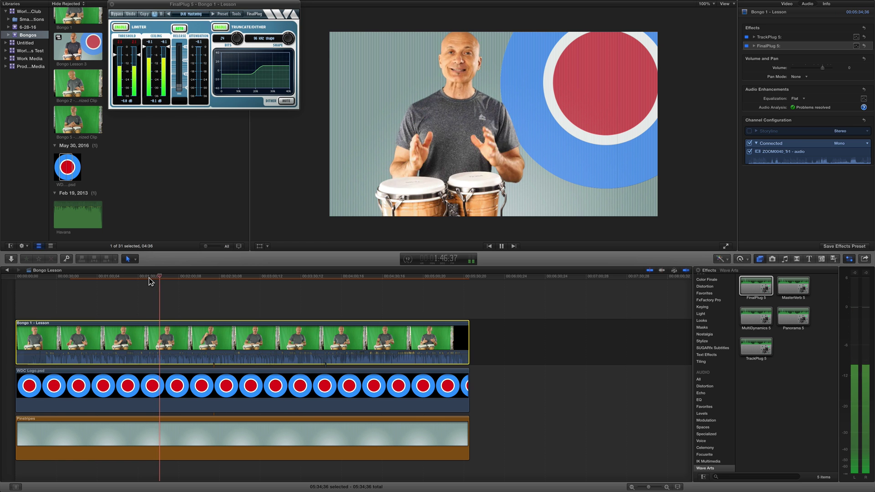
pyautogui.press('space')
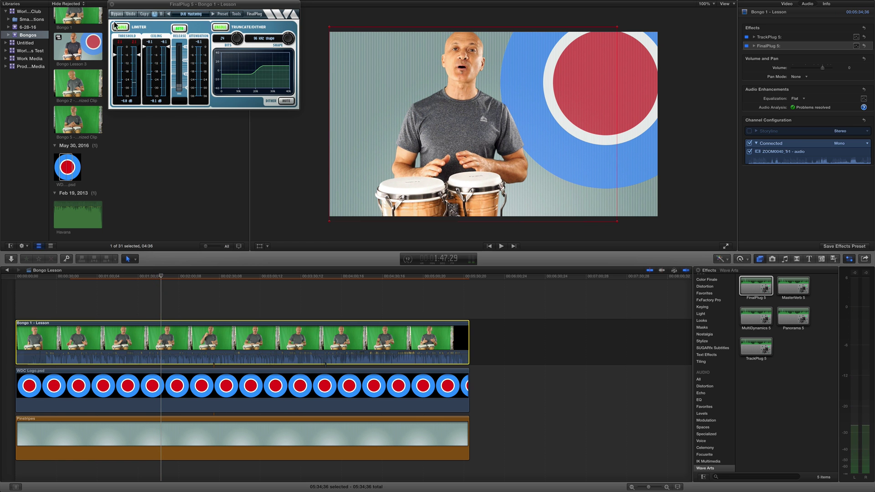
pyautogui.click(112, 4)
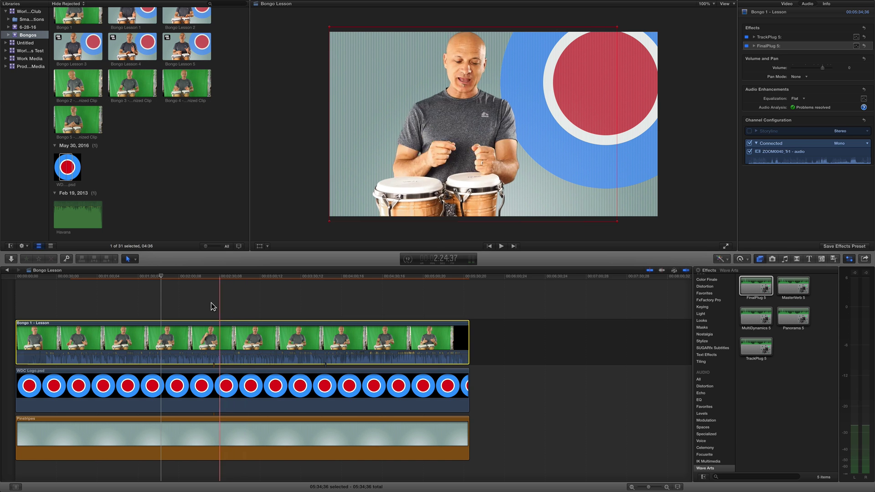
pyautogui.click(192, 277)
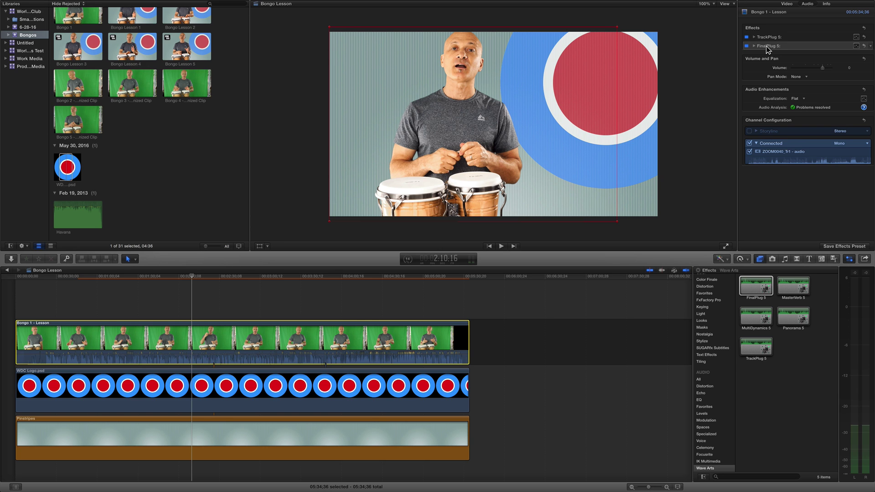
# - Disable TrackPlug 5 and FinalPlug 5 and switch off the Loudness enhancement
pyautogui.click(746, 37)
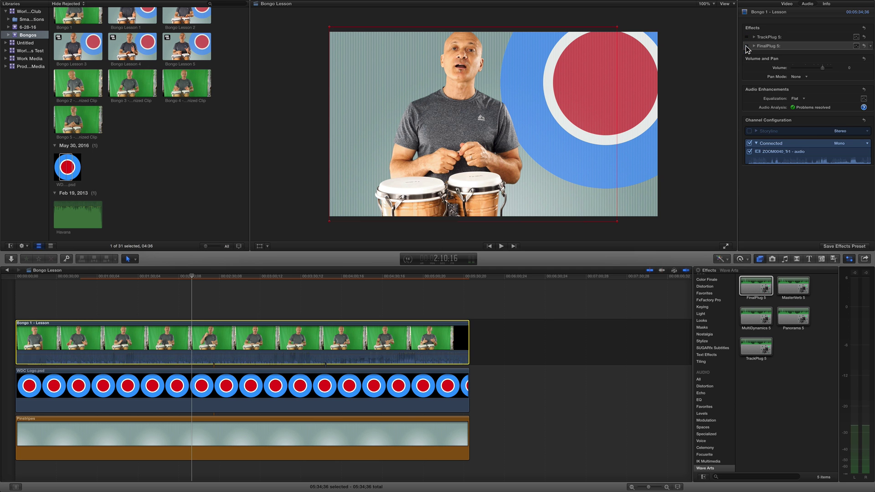
pyautogui.click(746, 46)
pyautogui.click(720, 259)
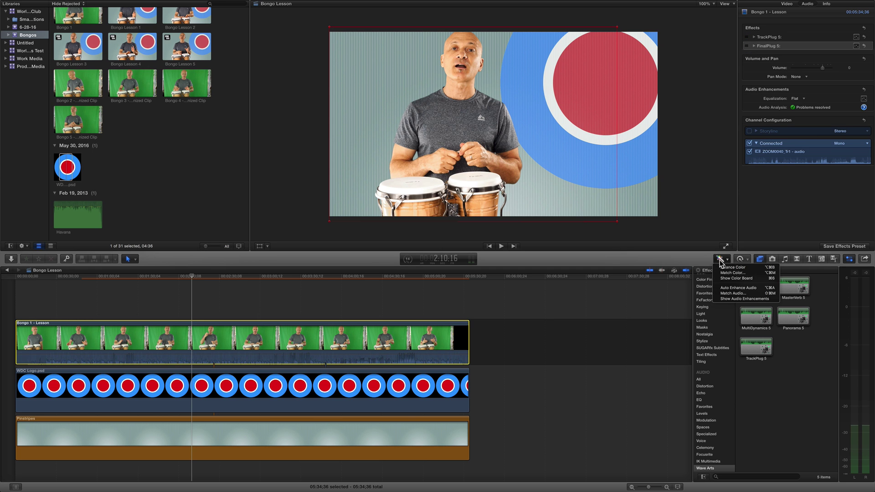
pyautogui.click(729, 299)
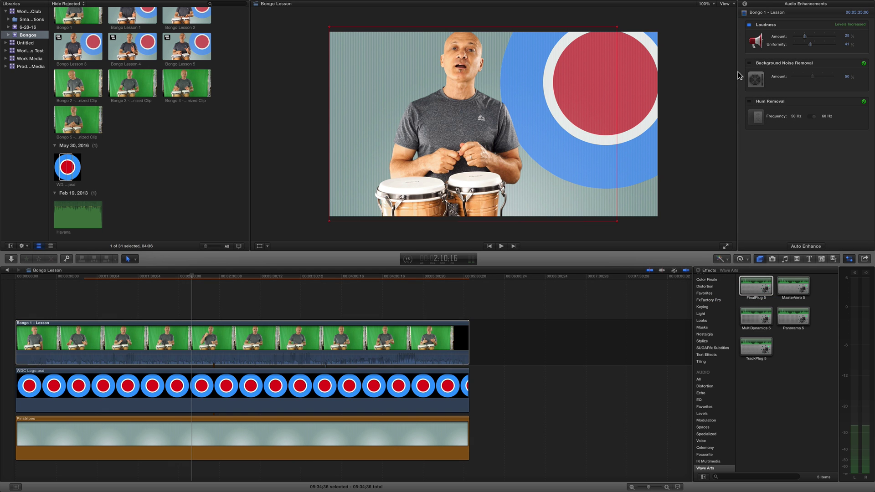
pyautogui.click(749, 25)
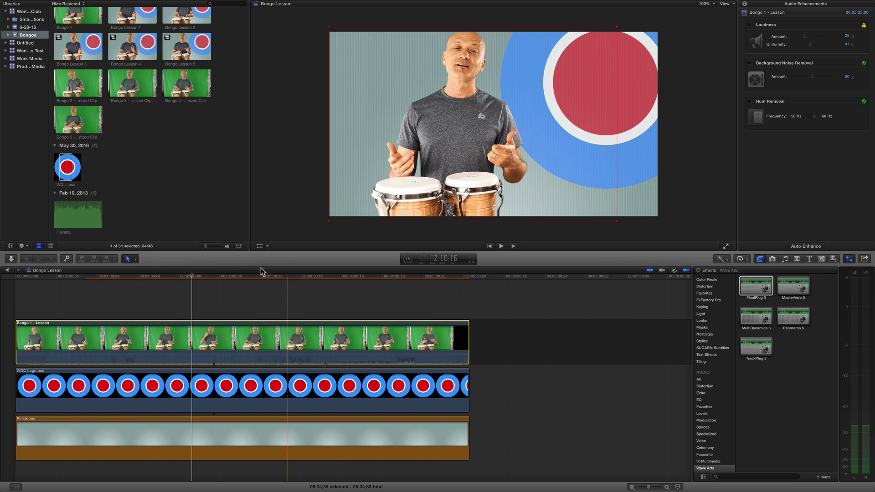
# - Play from 2:58:20 to compare the unprocessed audio and toggle Loudness
pyautogui.click(258, 277)
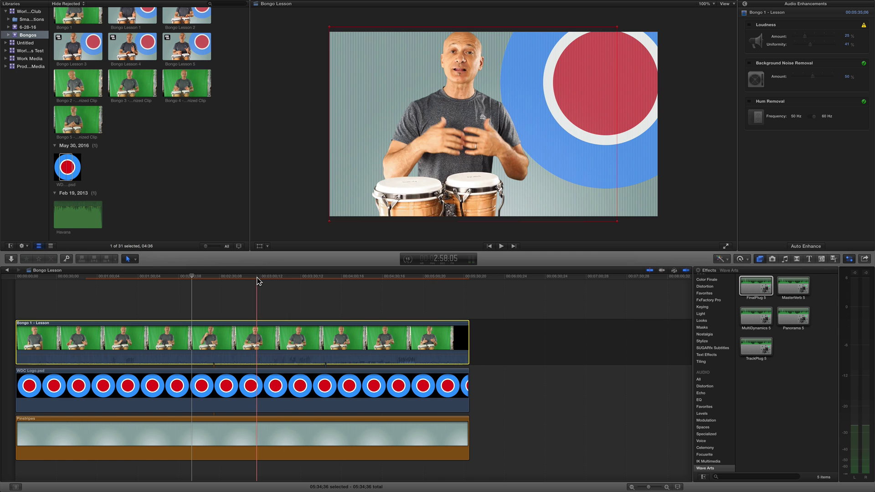
pyautogui.press('space')
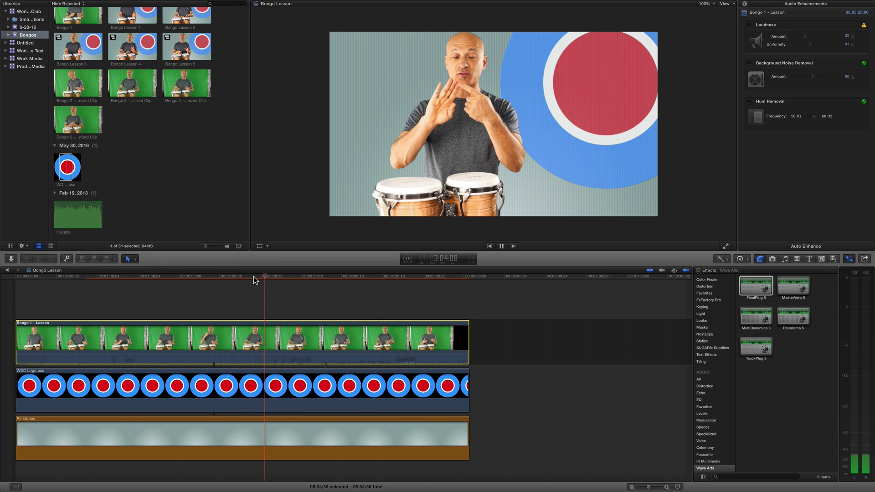
pyautogui.click(253, 276)
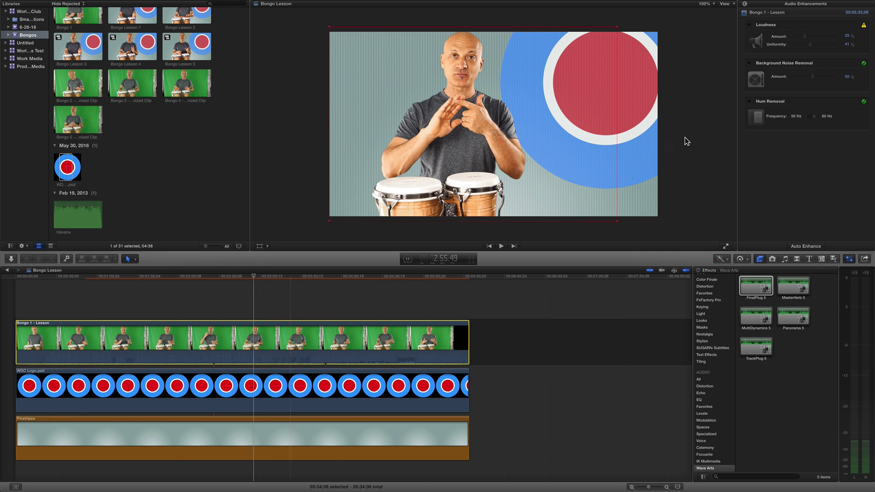
pyautogui.click(749, 25)
# - Re-enable FinalPlug 5 in the main Audio inspector and preview the processed section
pyautogui.click(744, 5)
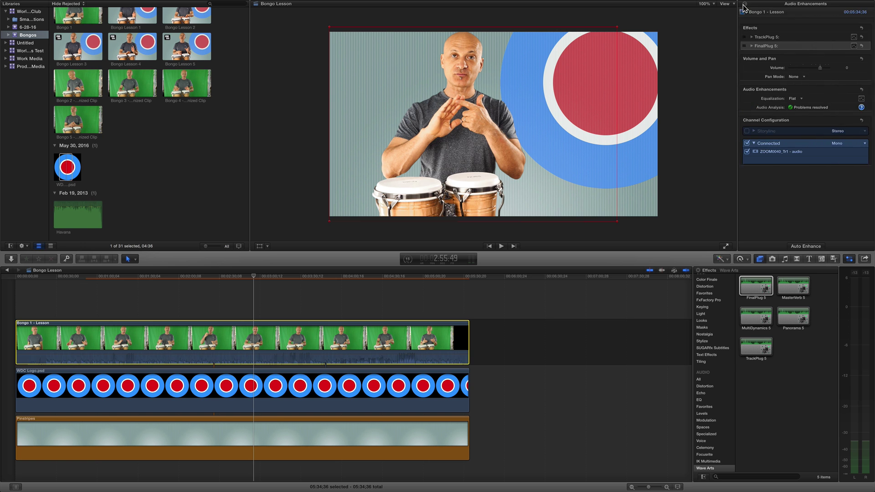
pyautogui.click(746, 46)
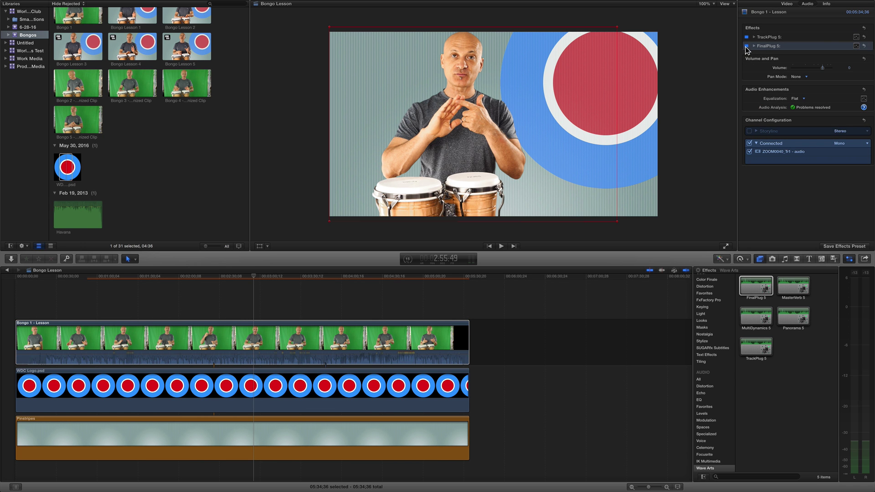
pyautogui.click(288, 276)
pyautogui.press('space')
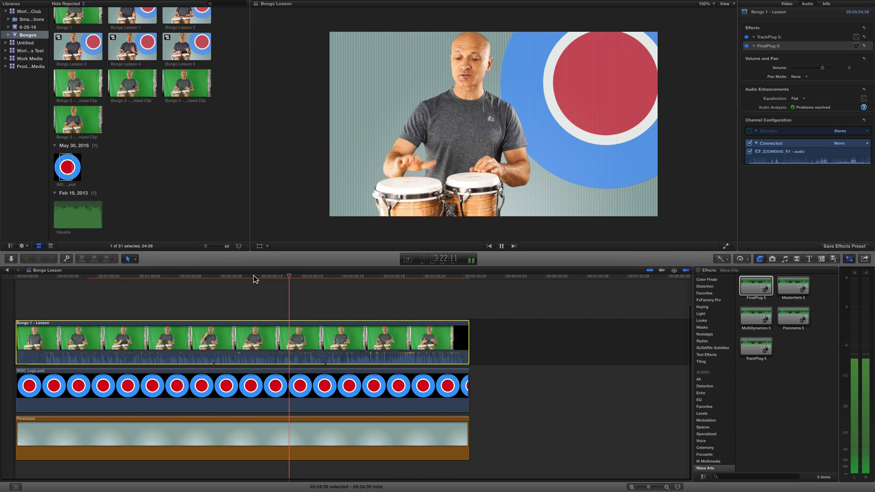
pyautogui.click(253, 276)
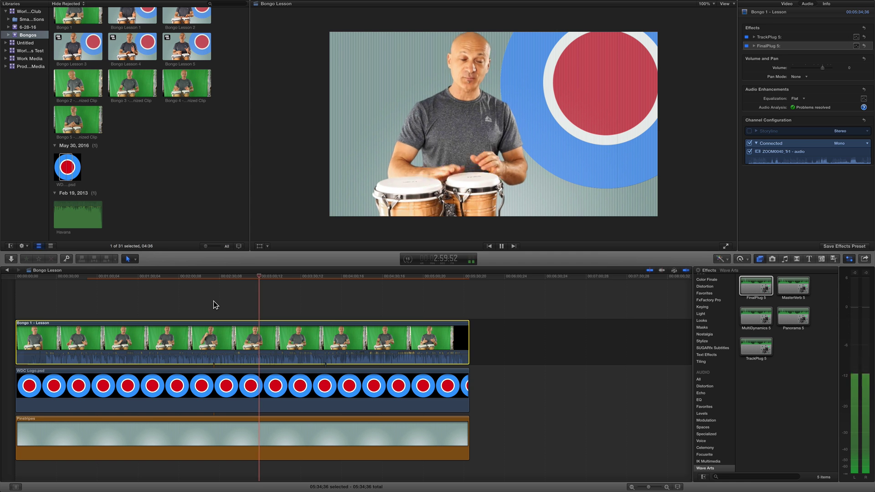
pyautogui.press('space')
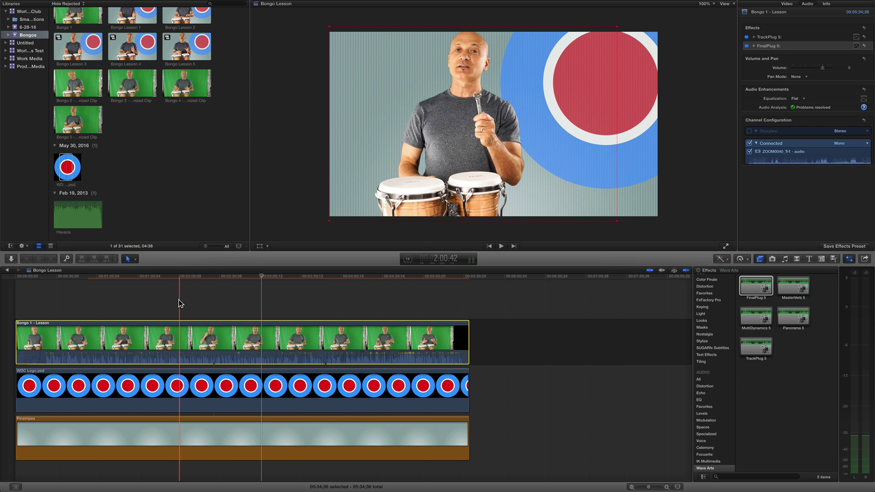
# - Select the lesson, logo and Pinstripes clips and combine them into compound clip 'Bongo Lesson Clip'
pyautogui.click(166, 304)
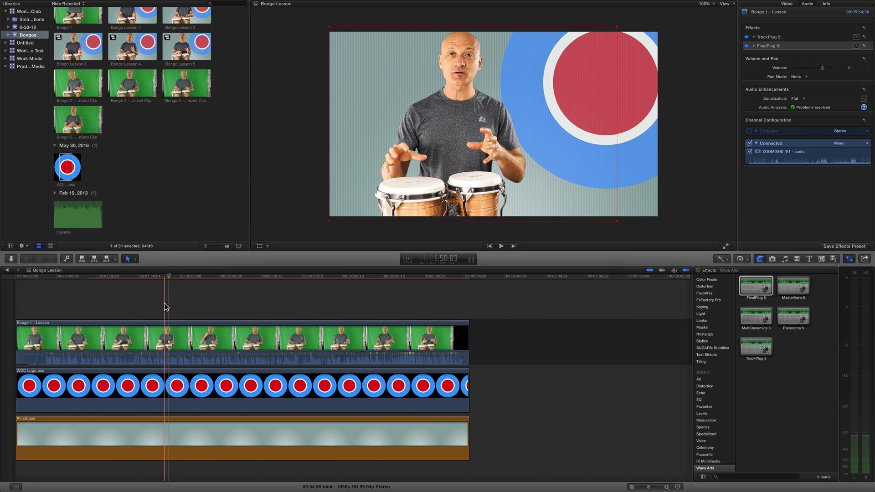
pyautogui.moveTo(166, 307); pyautogui.dragTo(329, 470)
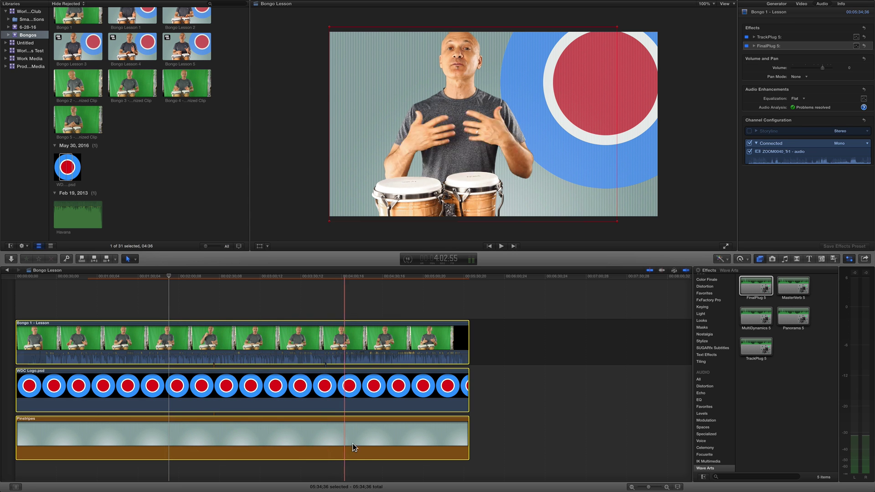
pyautogui.moveTo(127, 3)
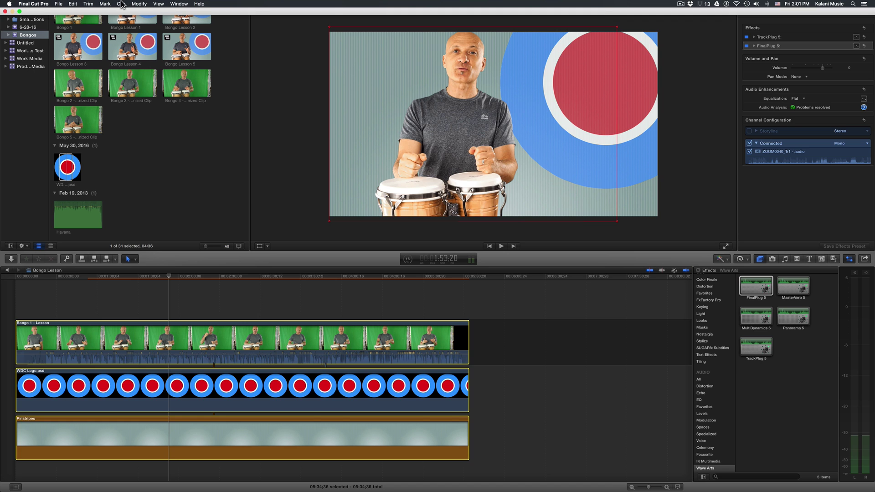
pyautogui.click(60, 5)
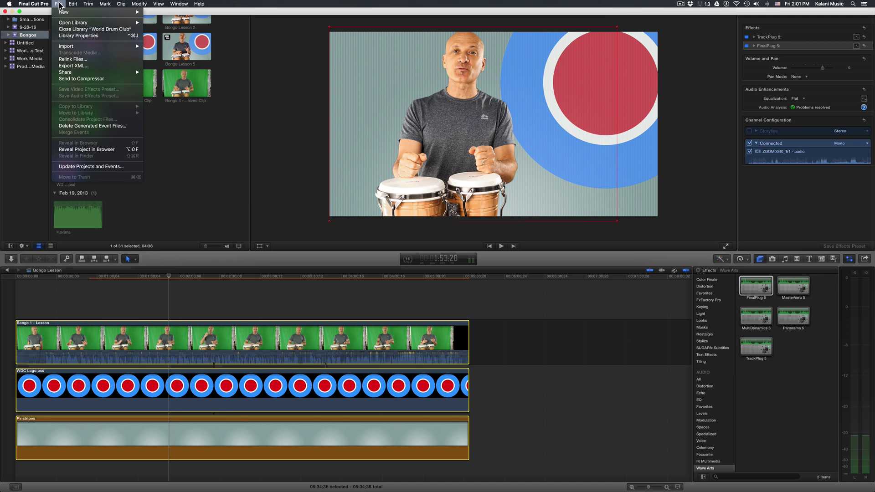
pyautogui.moveTo(64, 17)
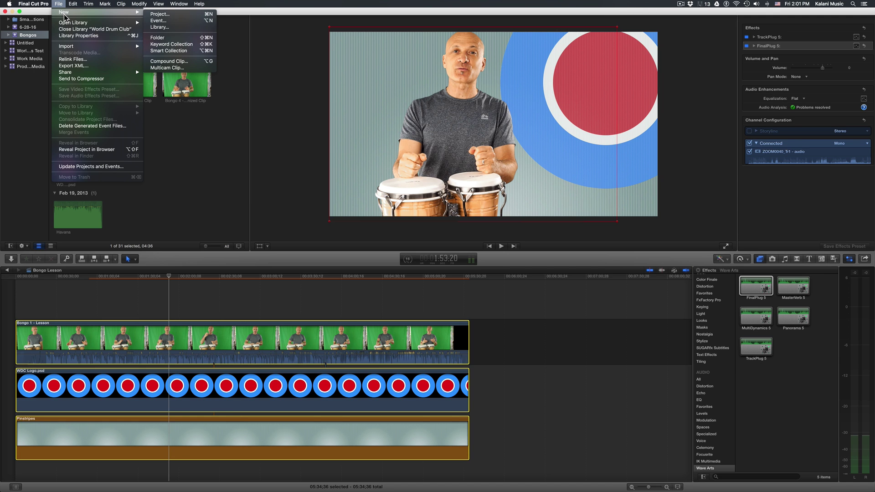
pyautogui.click(162, 61)
pyautogui.press('Return')
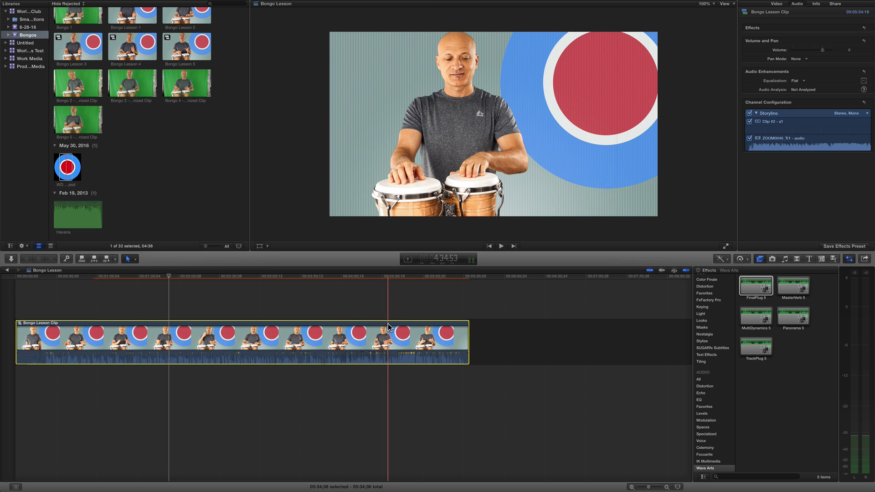
# - Inspect the compound clip's layers, return to the Bongo Lesson project, and show the Titles browser
pyautogui.doubleClick(387, 324)
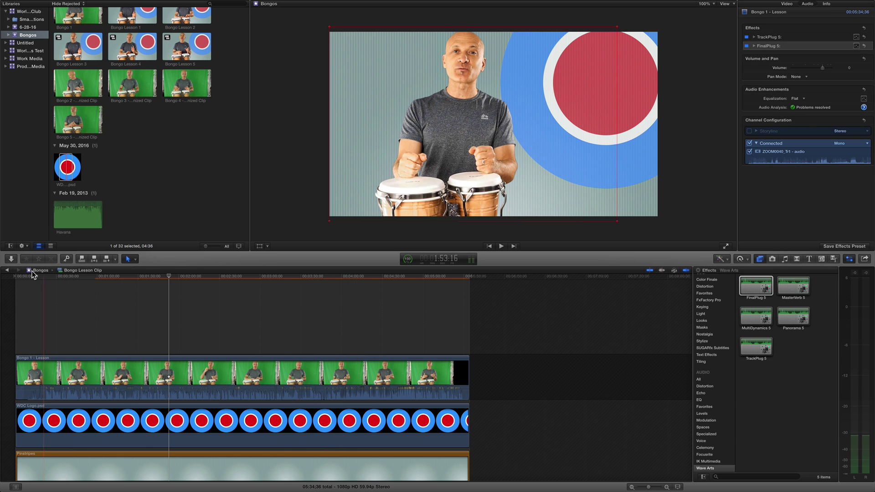
pyautogui.click(8, 271)
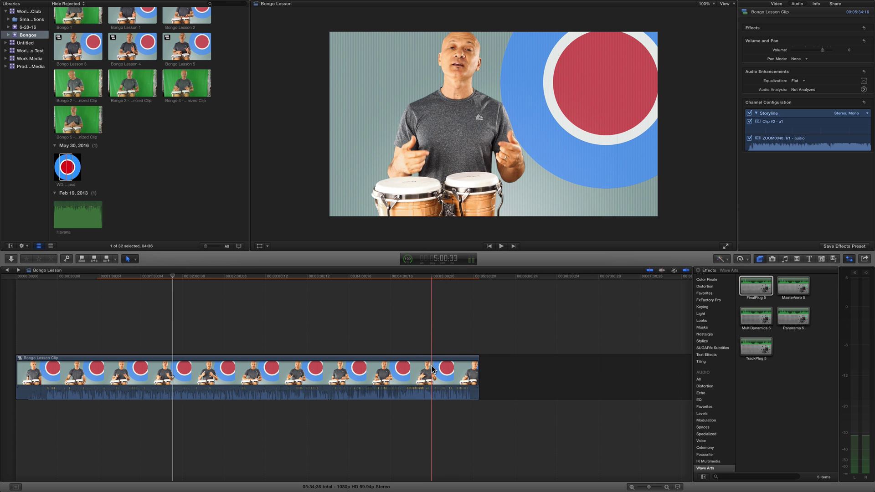
pyautogui.click(808, 259)
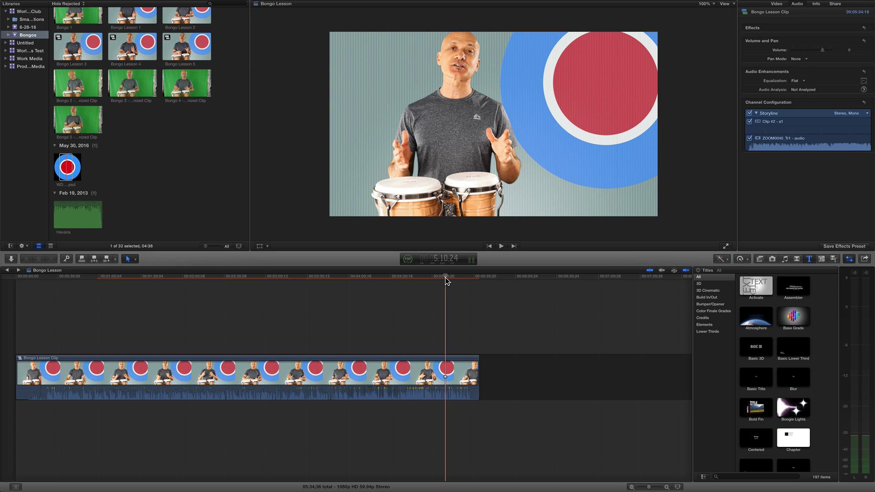
# - Play the project's ending and zoom the timeline in around the playhead
pyautogui.press('space')
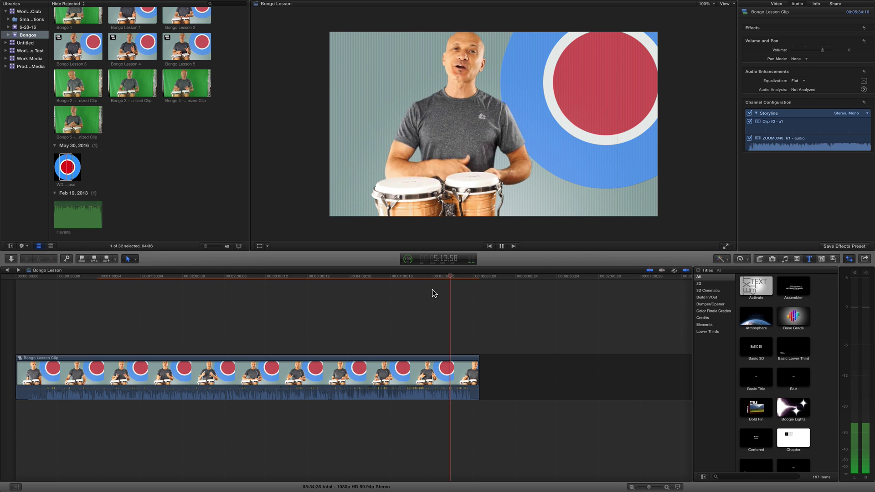
pyautogui.press('space')
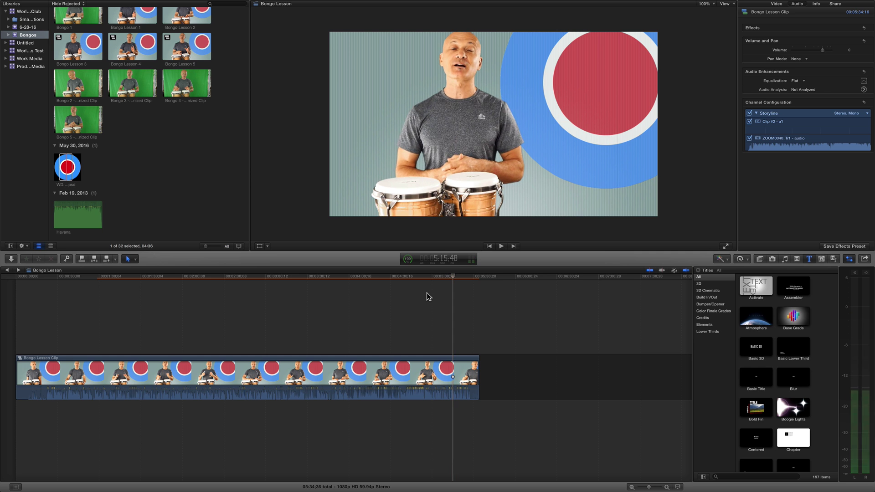
pyautogui.press('super+equal')
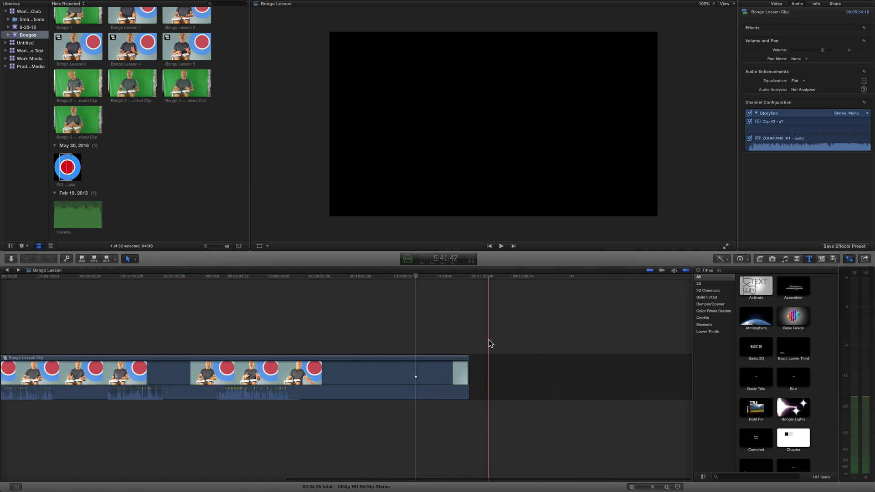
pyautogui.press('super+equal')
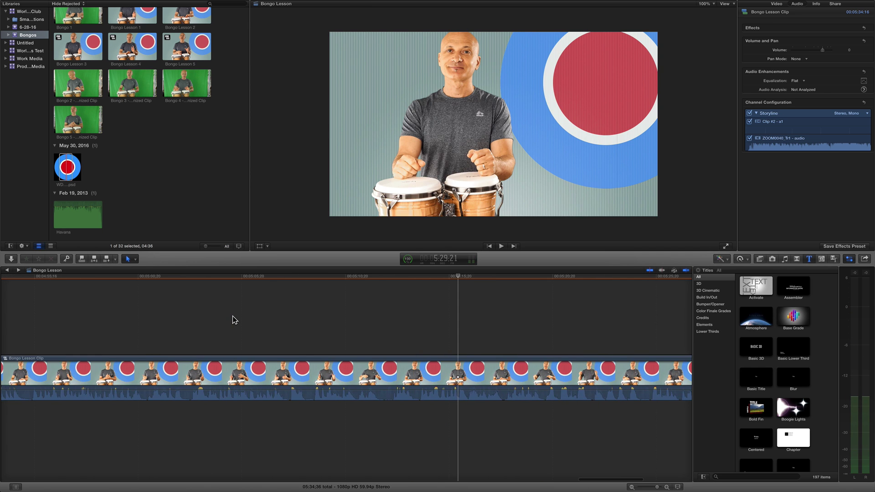
# - Place the Blur title above the clip at the playhead and select it
pyautogui.click(387, 278)
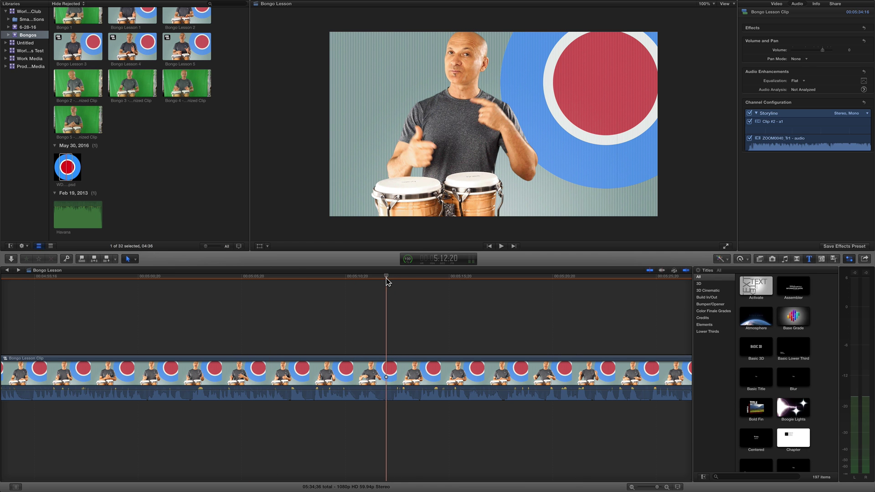
pyautogui.click(789, 382)
pyautogui.moveTo(793, 380); pyautogui.dragTo(383, 338)
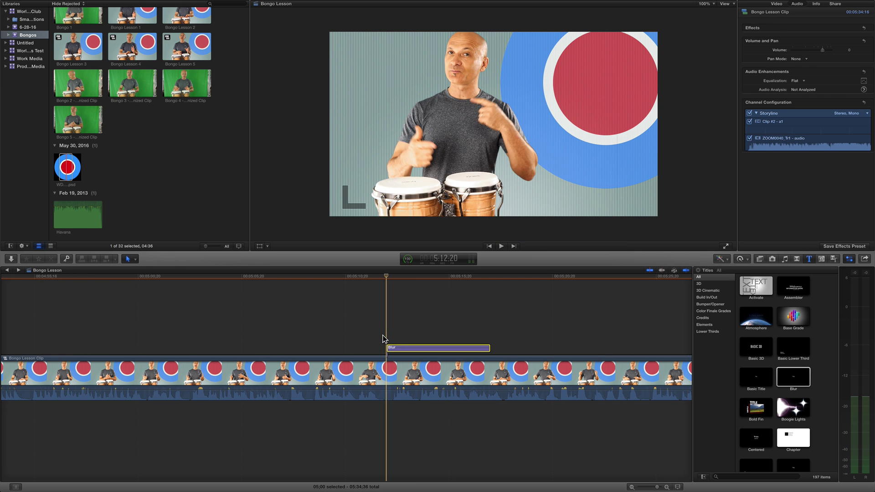
pyautogui.click(415, 276)
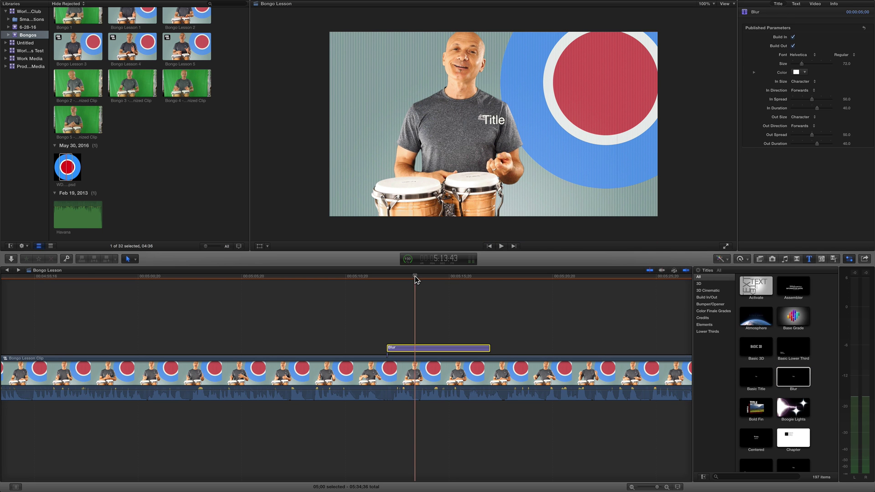
# - Replace the title's placeholder text with the creator's Patreon web address
pyautogui.click(796, 4)
pyautogui.moveTo(762, 44); pyautogui.dragTo(739, 37)
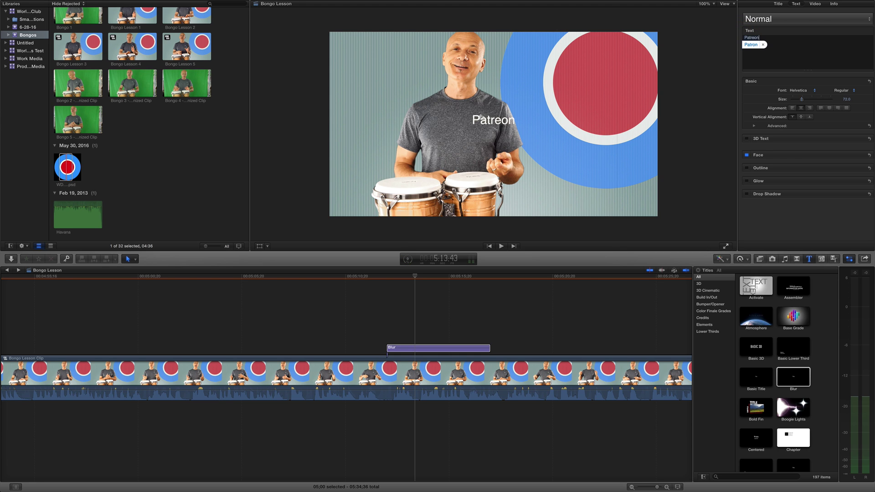
pyautogui.click(775, 78)
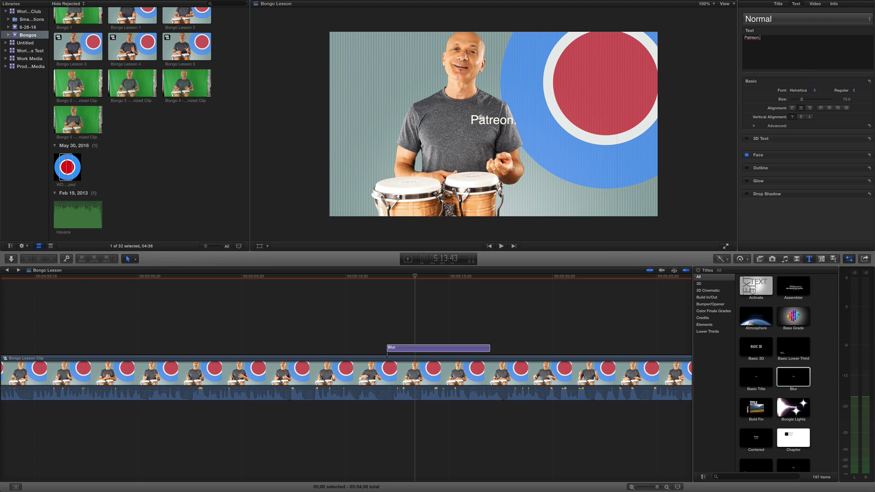
pyautogui.write('om')
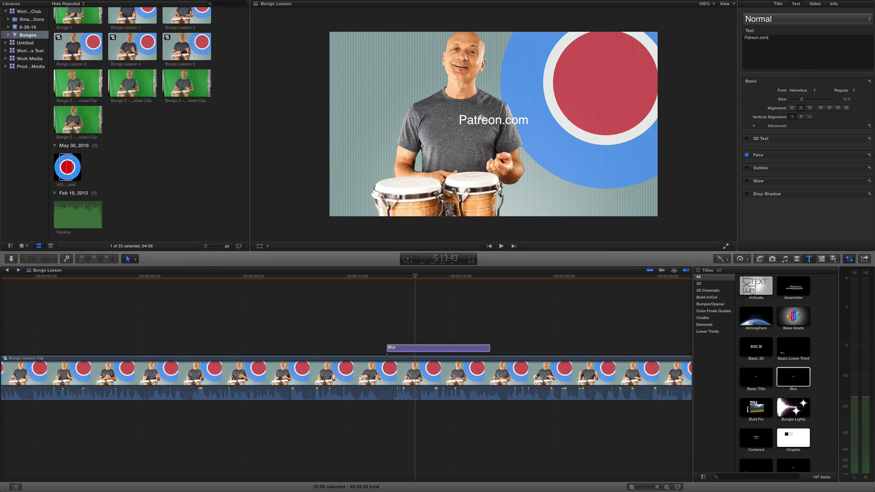
pyautogui.write('/kalani')
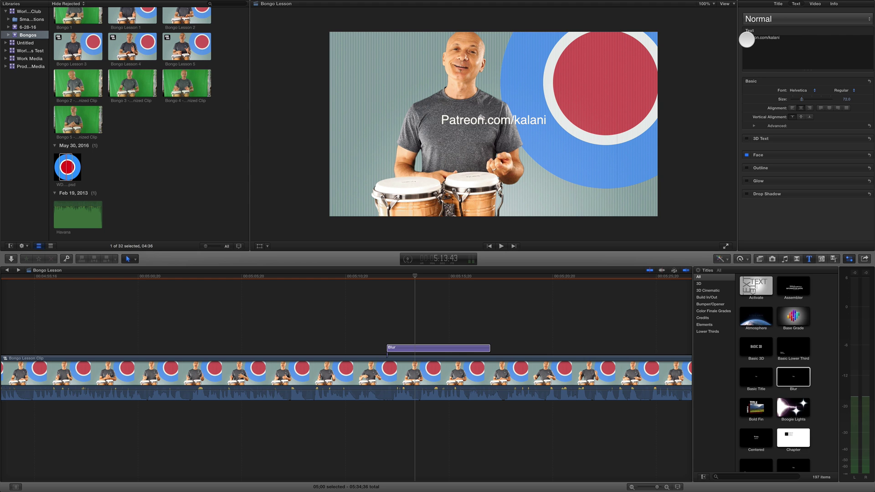
pyautogui.press('BackSpace')
pyautogui.write('p')
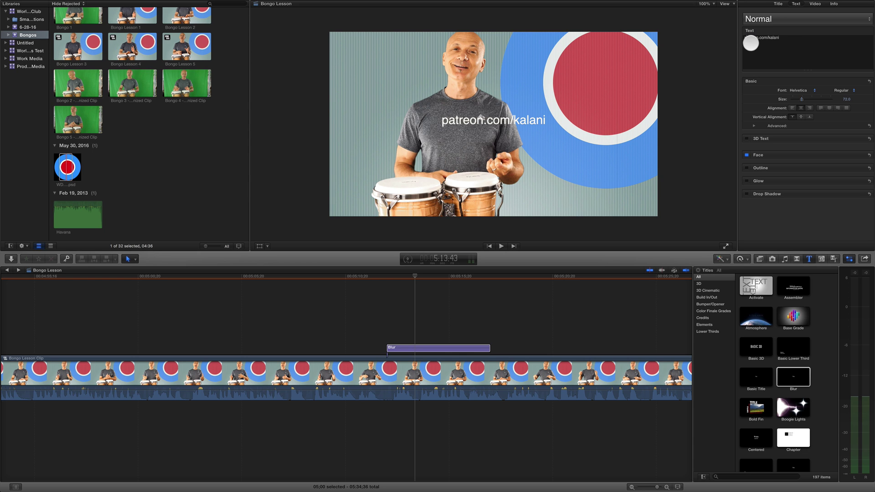
pyautogui.click(473, 123)
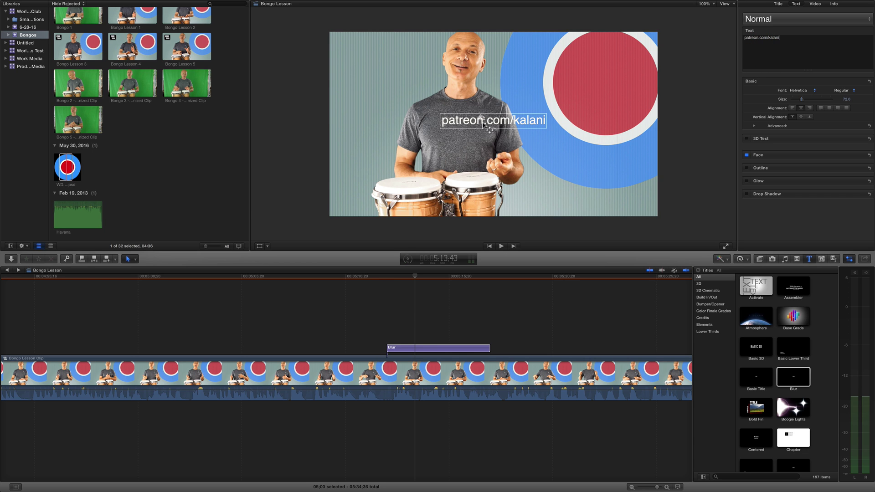
# - Move the title onto the blue circle at lower right and enlarge its text to size 74
pyautogui.moveTo(472, 124); pyautogui.dragTo(569, 159)
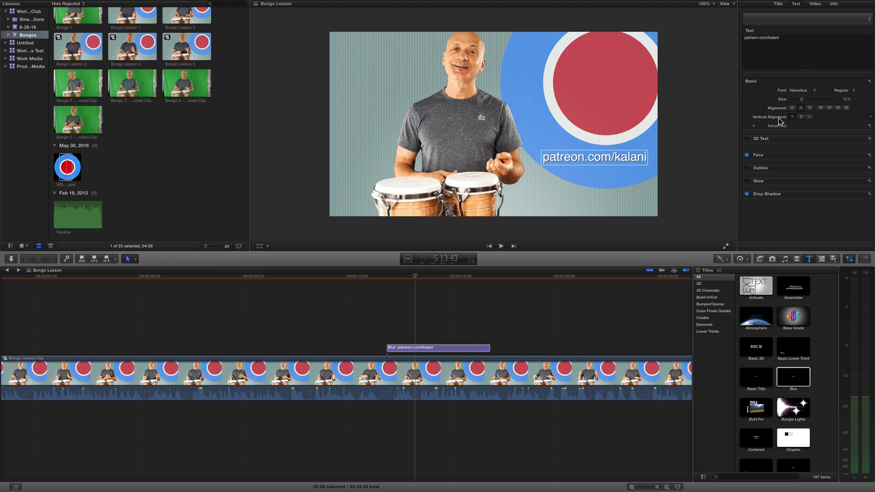
pyautogui.moveTo(803, 99); pyautogui.dragTo(803, 98)
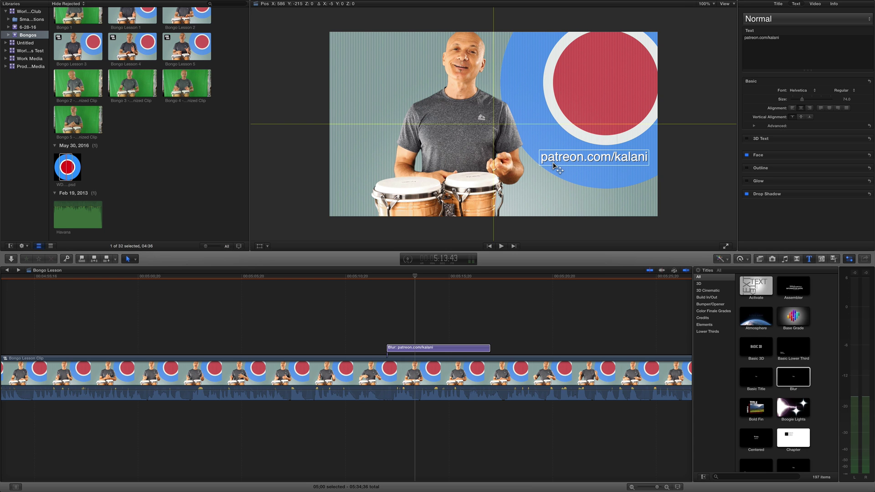
pyautogui.press('Escape')
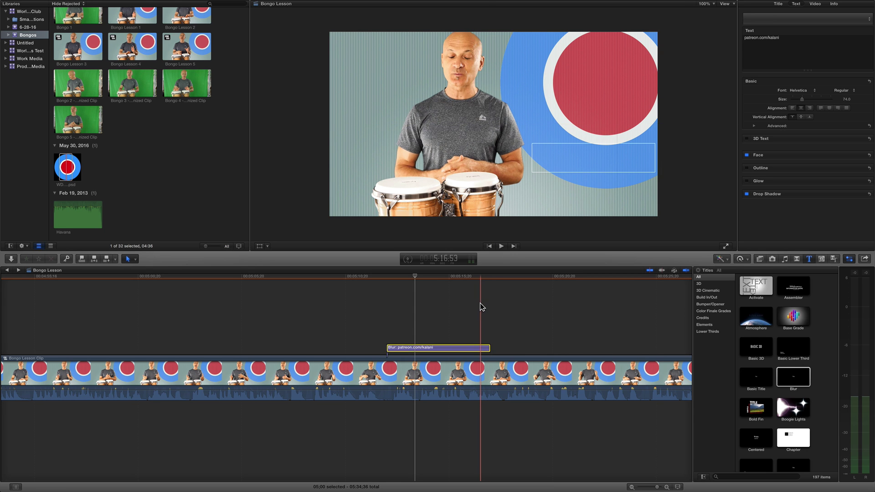
# - Extend the Blur title and trim the end of Bongo Lesson Clip shorter
pyautogui.click(482, 306)
pyautogui.hscroll(5, 455, 308)
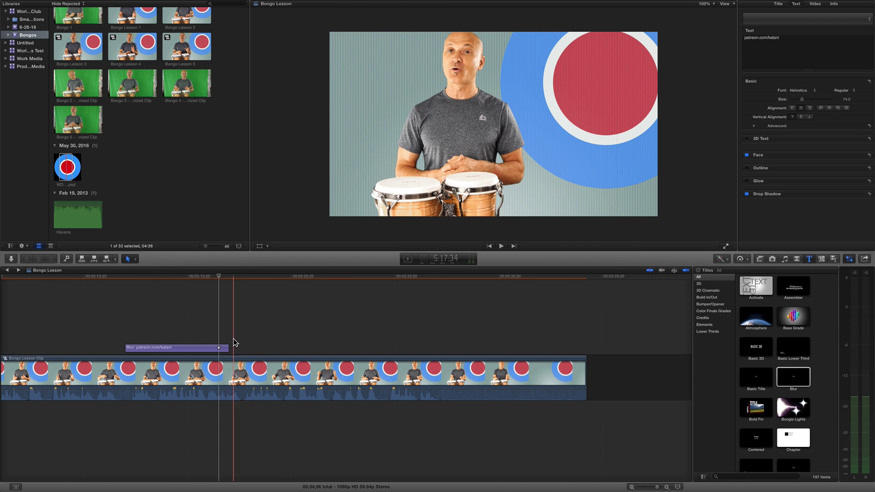
pyautogui.moveTo(229, 347); pyautogui.dragTo(441, 365)
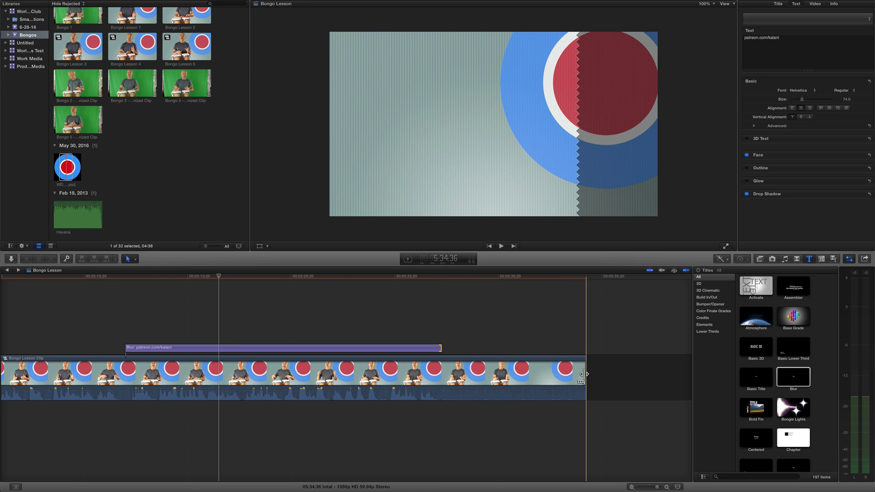
pyautogui.moveTo(584, 374); pyautogui.dragTo(463, 379)
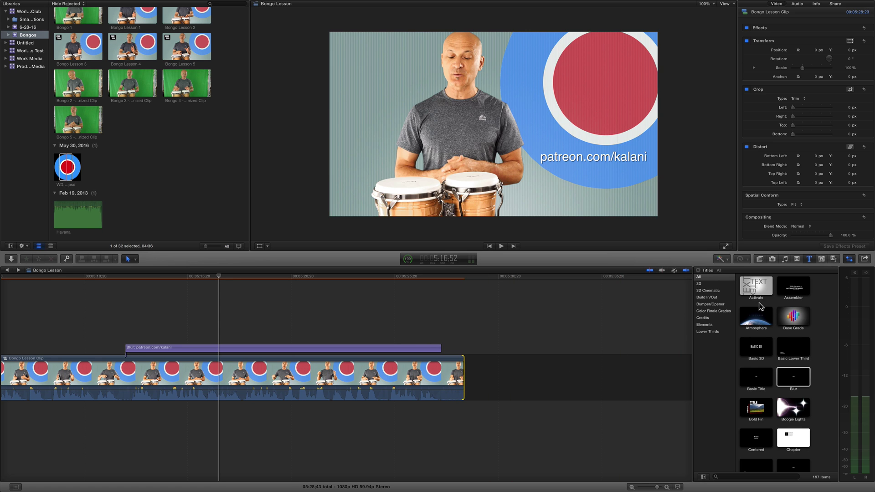
# - Add a one-second Cross Dissolve to the clip's end and play it back
pyautogui.click(796, 259)
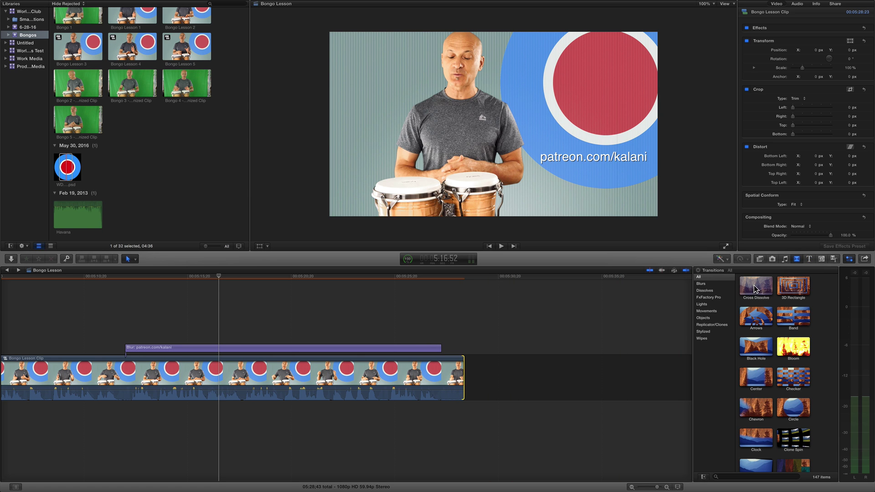
pyautogui.moveTo(754, 288); pyautogui.dragTo(483, 367)
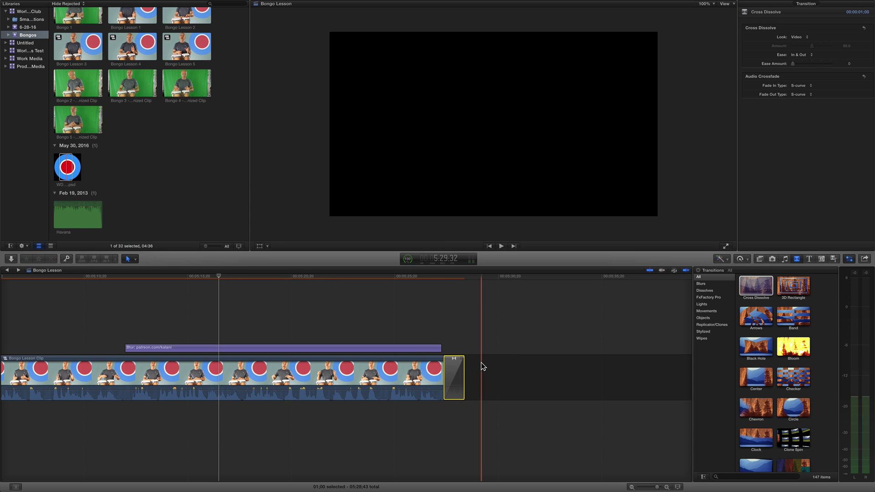
pyautogui.click(420, 279)
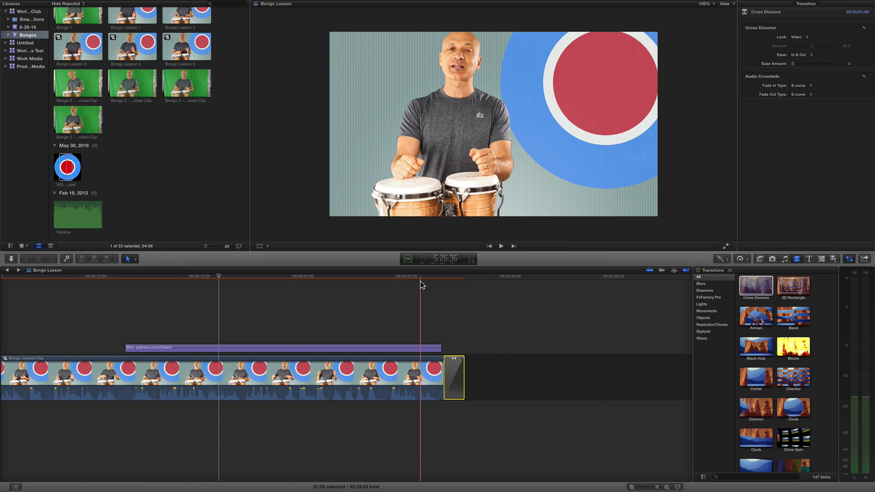
pyautogui.press('space')
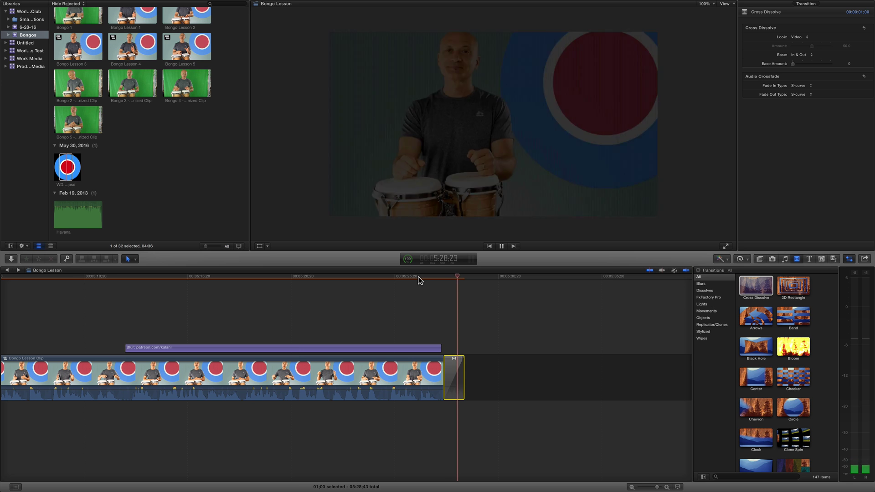
pyautogui.click(299, 299)
pyautogui.scroll(-5, 299, 300)
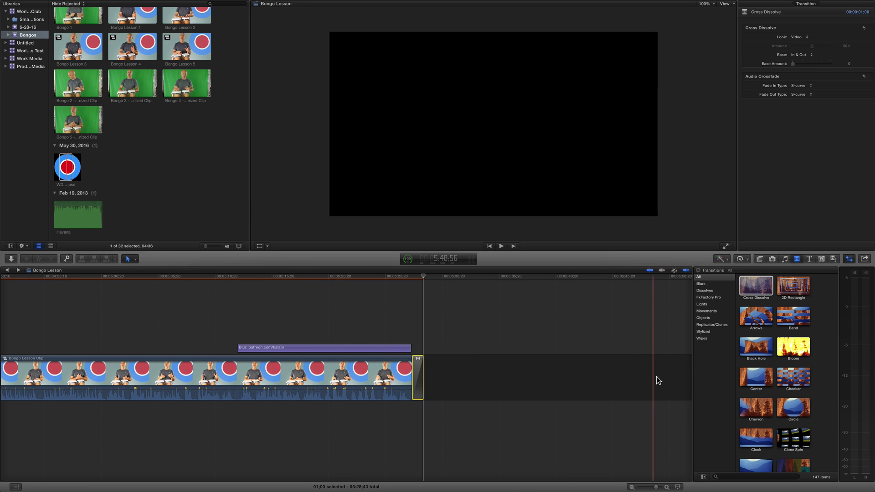
# - Place Havana.caf under the video, lower its volume to -14 dB, and fade in its start
pyautogui.click(786, 259)
pyautogui.scroll(-10, 739, 407)
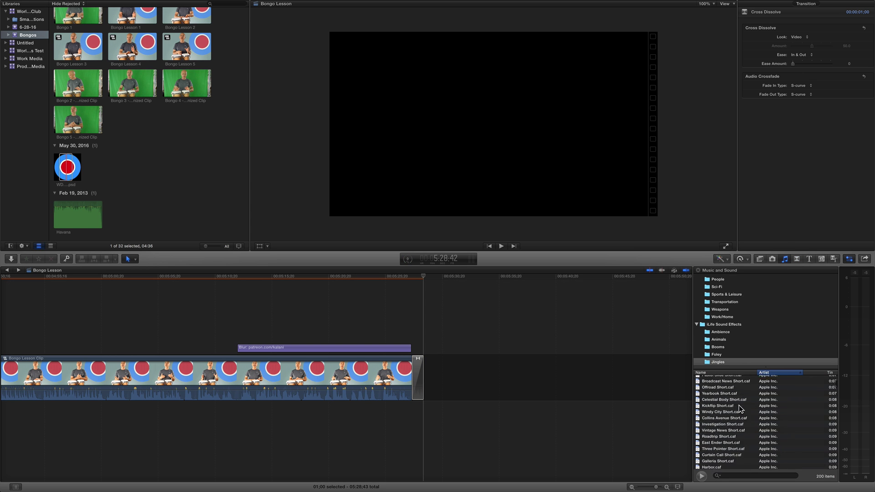
pyautogui.scroll(1, 739, 408)
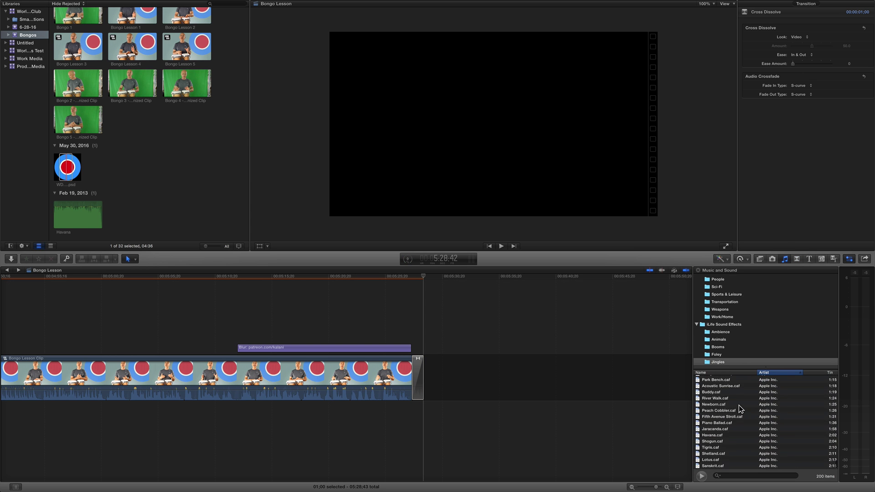
pyautogui.click(694, 435)
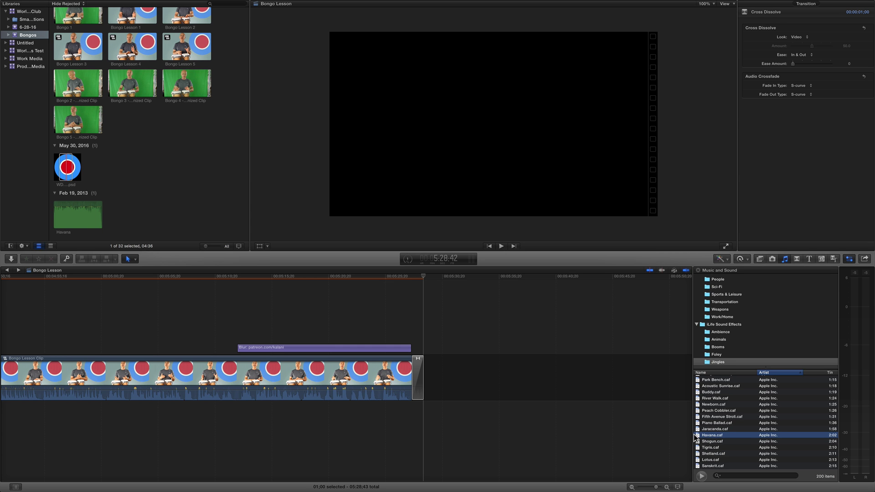
pyautogui.moveTo(698, 438); pyautogui.dragTo(32, 413)
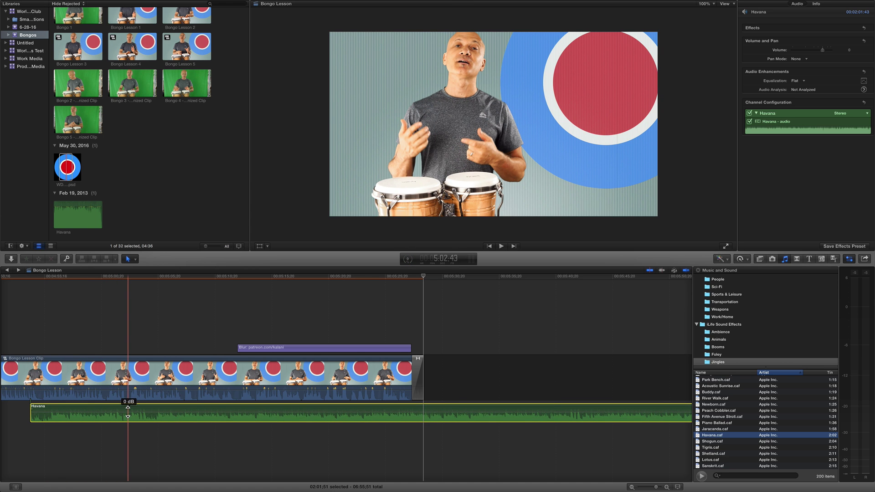
pyautogui.moveTo(128, 411); pyautogui.dragTo(128, 416)
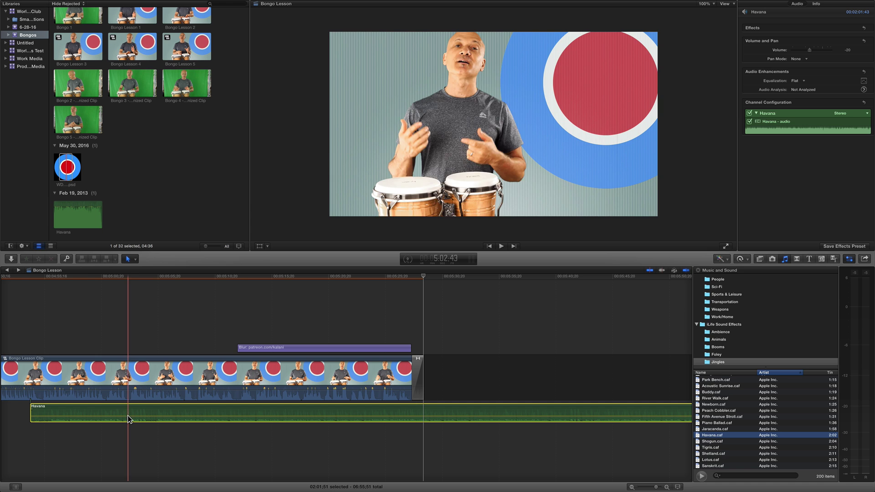
pyautogui.moveTo(36, 410); pyautogui.dragTo(89, 410)
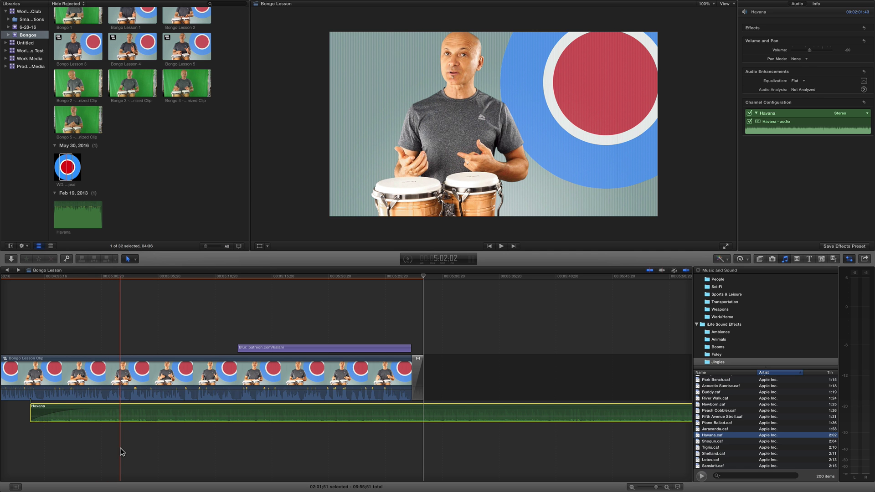
# - Play back the music and move the Blur title and Havana music earlier
pyautogui.press('super+minus')
pyautogui.hscroll(-5, 128, 447)
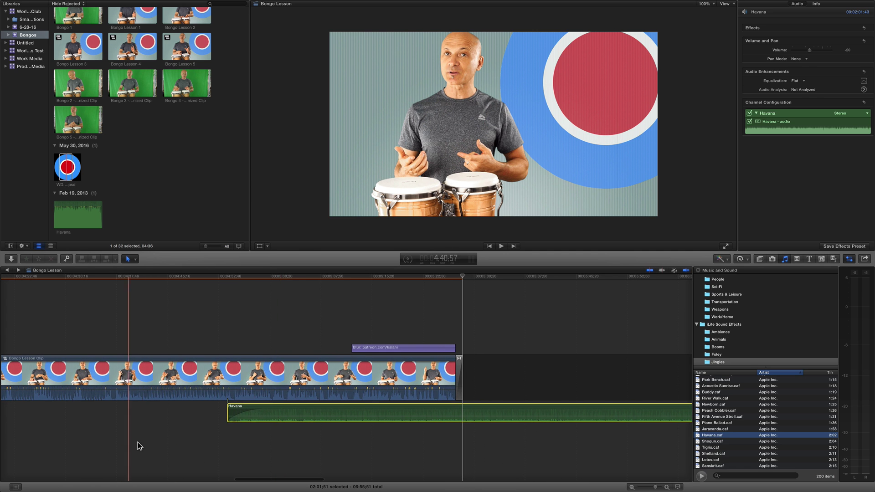
pyautogui.moveTo(277, 412); pyautogui.dragTo(309, 414)
pyautogui.click(215, 277)
pyautogui.press('space')
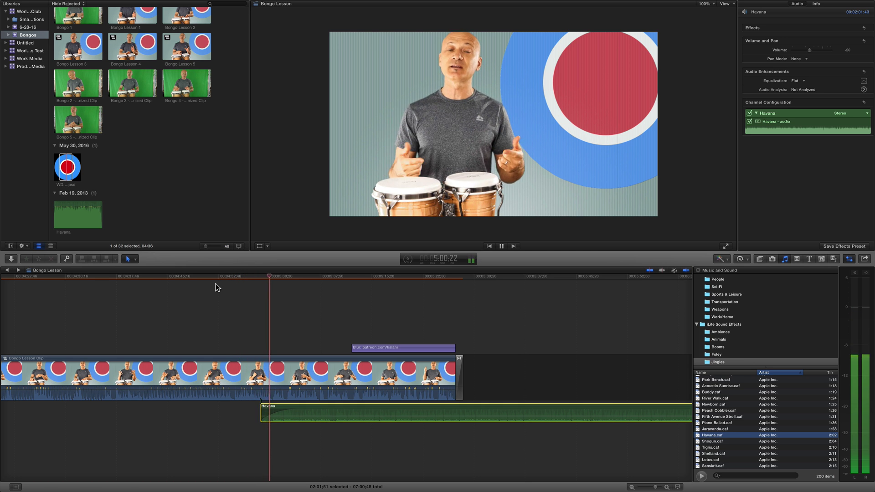
pyautogui.press('space')
pyautogui.moveTo(369, 348); pyautogui.dragTo(258, 347)
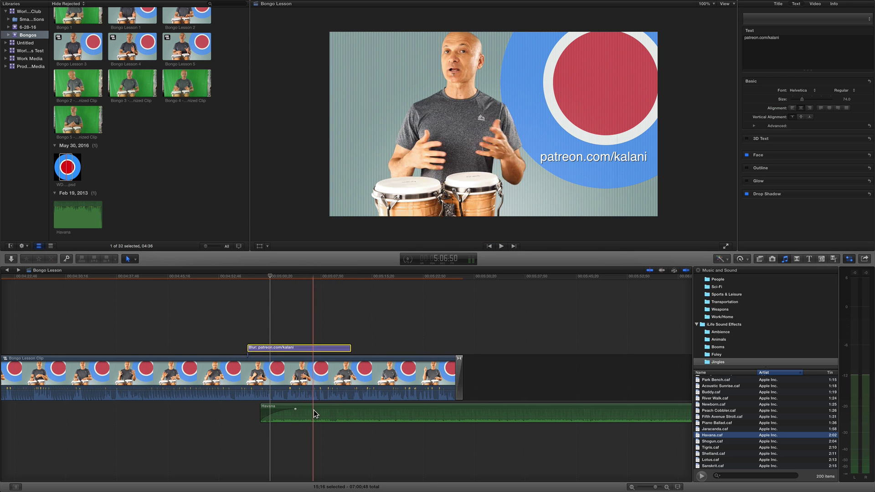
pyautogui.moveTo(314, 409); pyautogui.dragTo(296, 408)
# - Cut the Havana music with the Blade tool where the video ends and select the leftover tail
pyautogui.press('b')
pyautogui.click(462, 410)
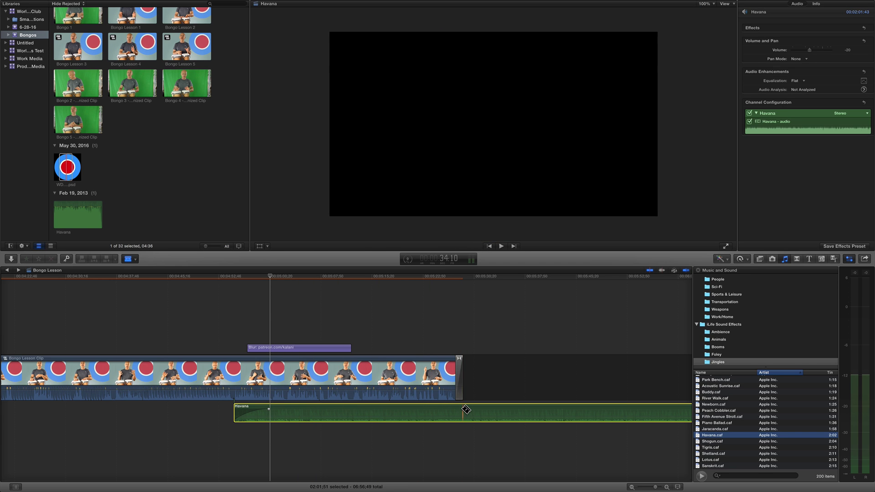
pyautogui.press('a')
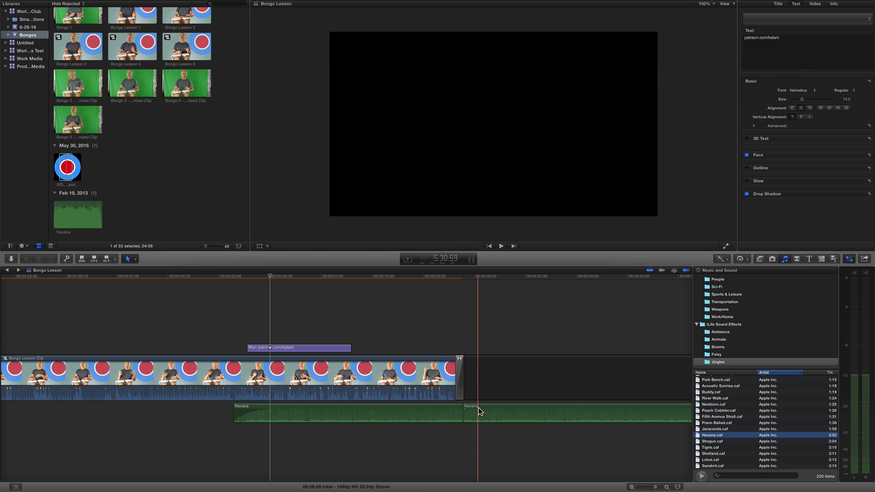
pyautogui.click(477, 410)
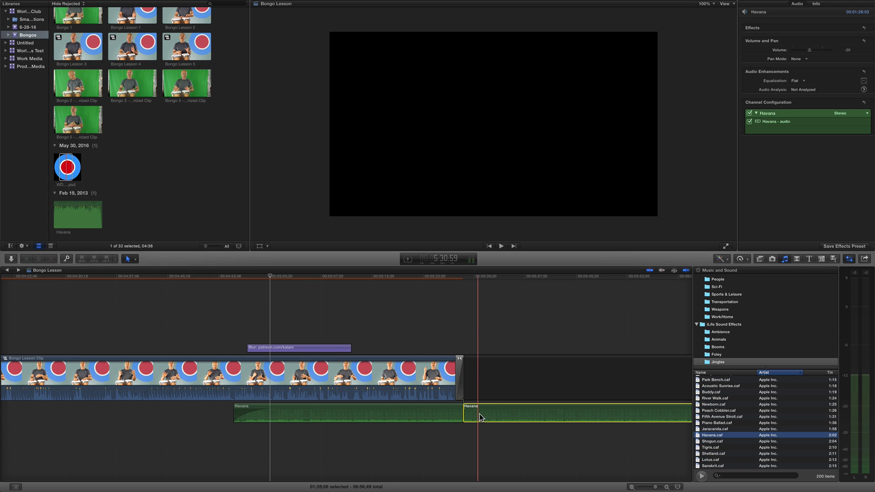
# - Delete the Havana tail, trim the music to end with the video, and play back to check
pyautogui.press('Delete')
pyautogui.click(484, 416)
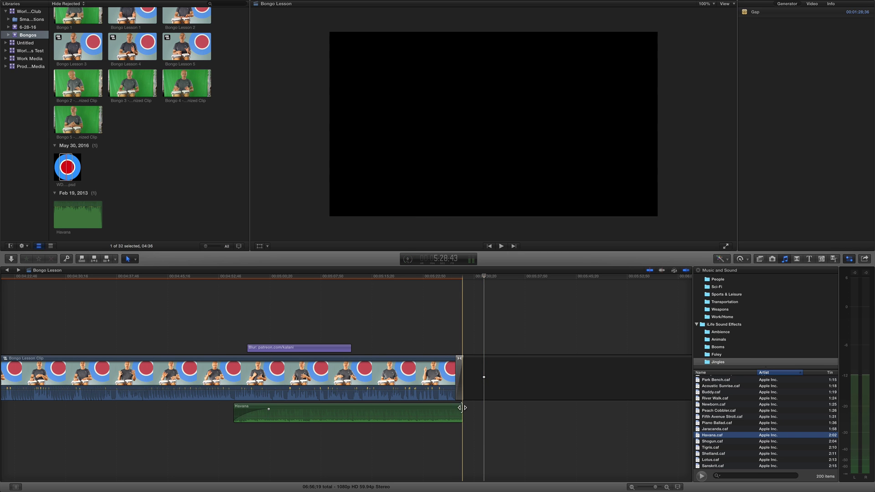
pyautogui.moveTo(461, 410); pyautogui.dragTo(448, 407)
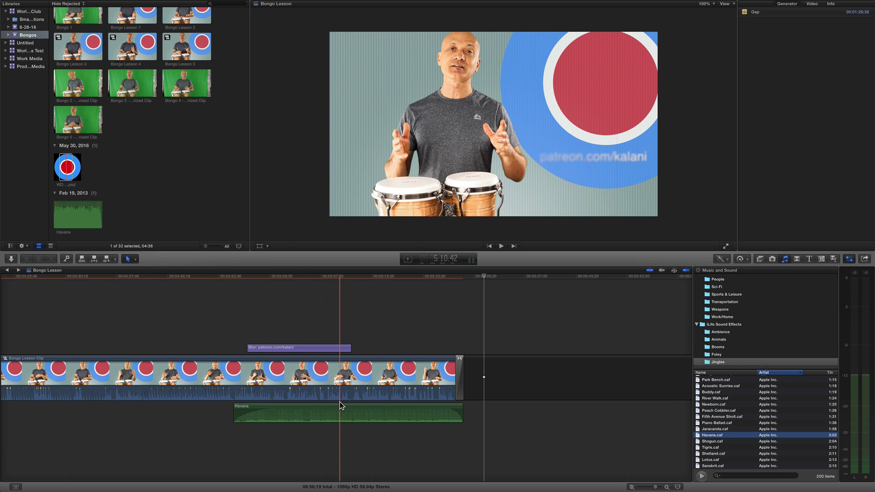
pyautogui.click(223, 278)
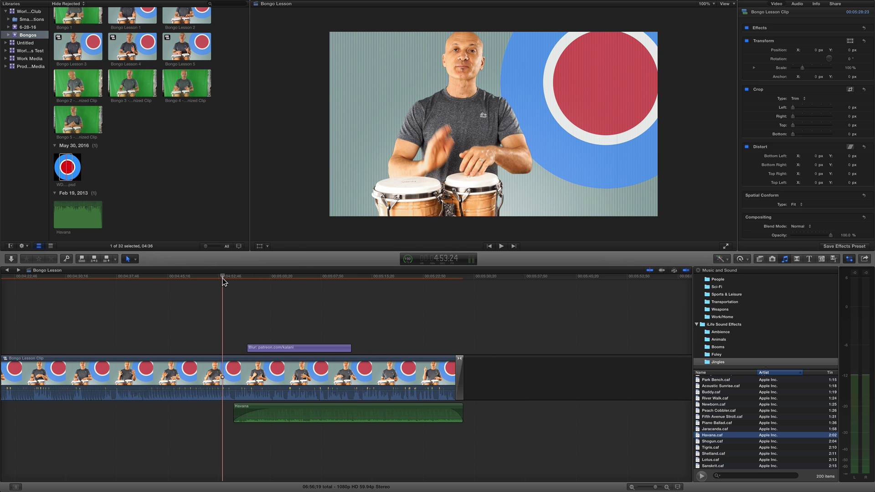
pyautogui.press('space')
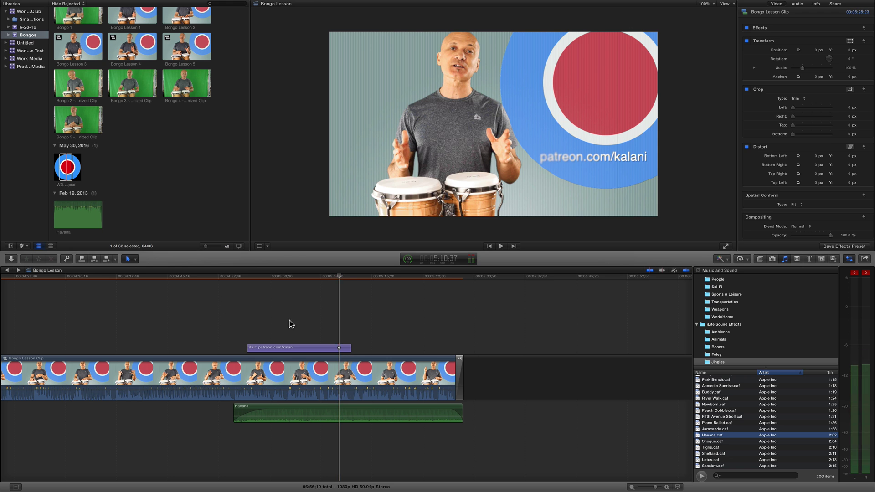
# - Lengthen the Blur title by about 14 seconds, nearly to the video's end, then return to start
pyautogui.click(346, 347)
pyautogui.moveTo(349, 347); pyautogui.dragTo(446, 348)
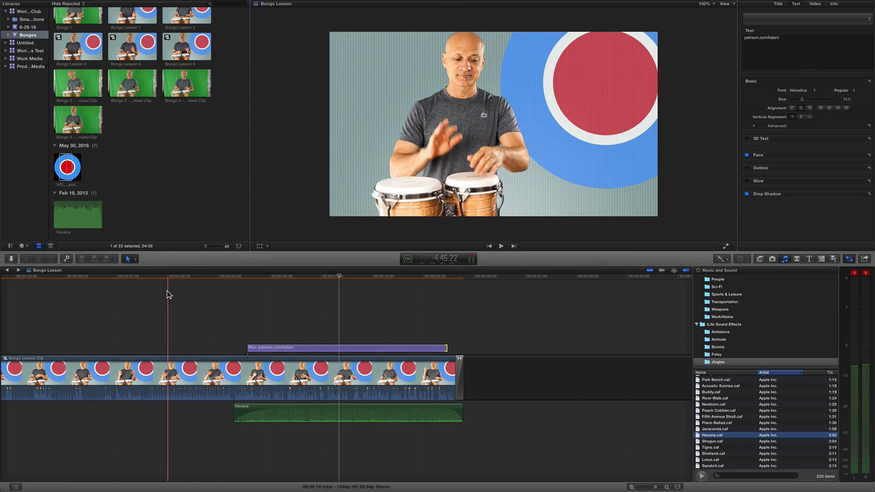
pyautogui.press('Home')
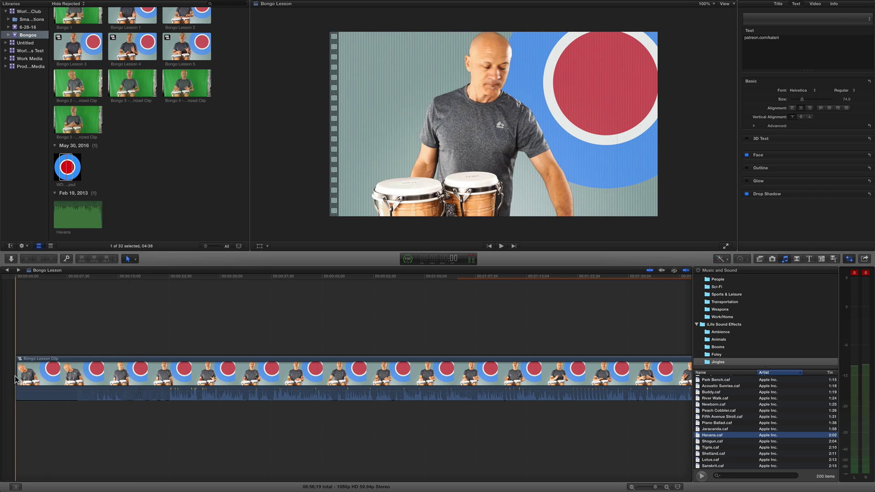
# - Trim off the clip's opening and add a slightly lengthened Cross Dissolve fade-in at its start
pyautogui.moveTo(19, 374); pyautogui.dragTo(162, 398)
pyautogui.press('space')
pyautogui.click(796, 259)
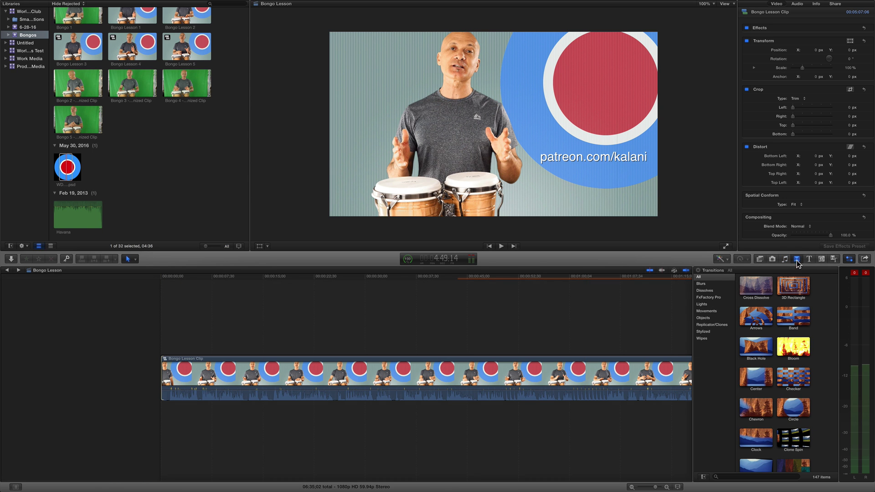
pyautogui.moveTo(754, 287); pyautogui.dragTo(203, 373)
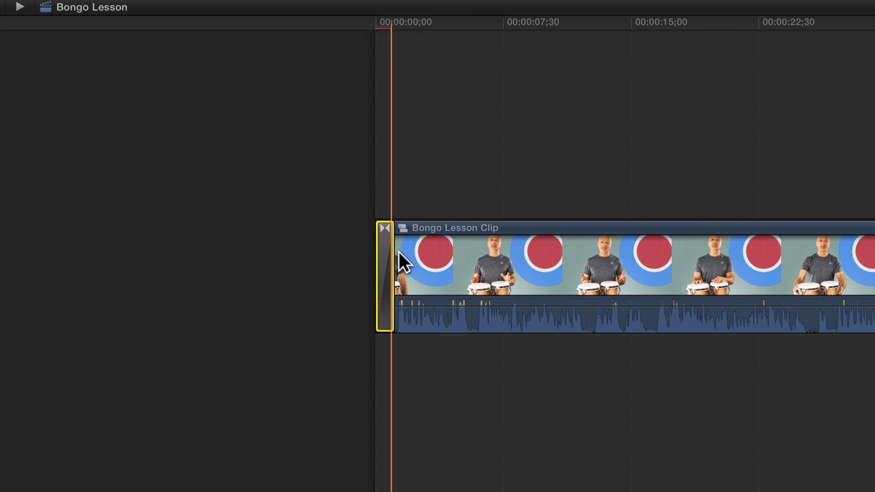
pyautogui.press('super+equal')
pyautogui.hscroll(-3, 398, 251)
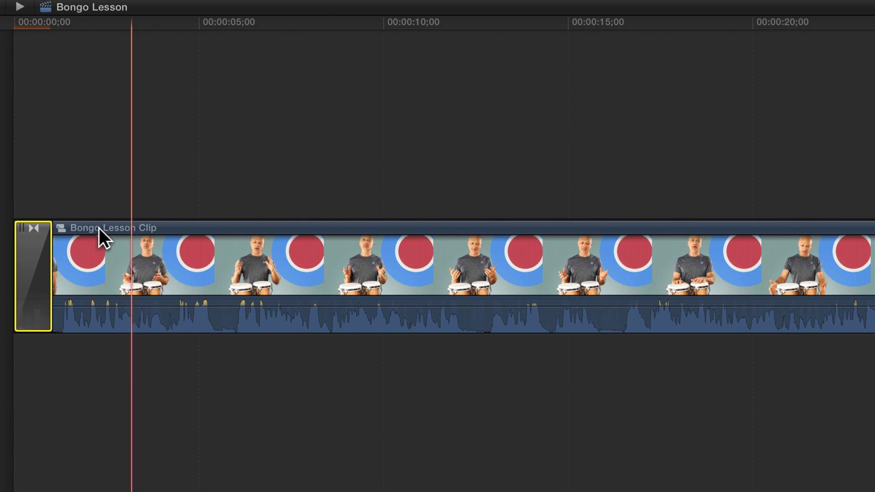
pyautogui.moveTo(30, 233); pyautogui.dragTo(40, 229)
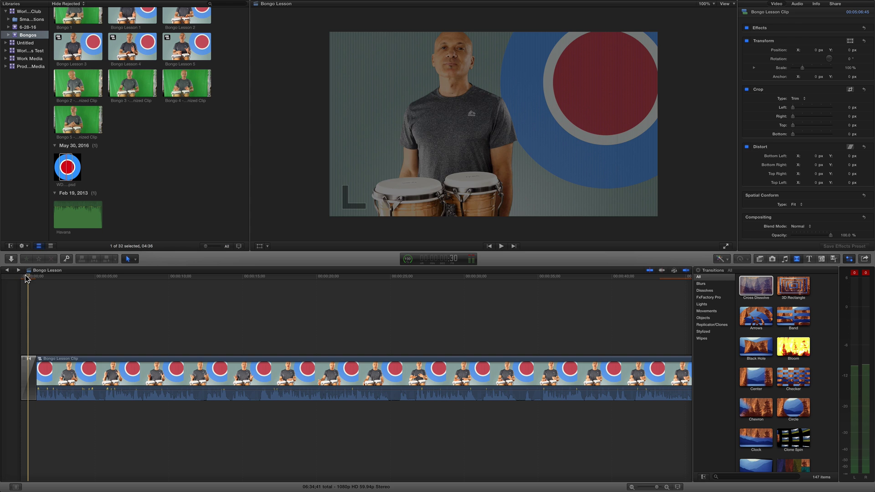
pyautogui.press('space')
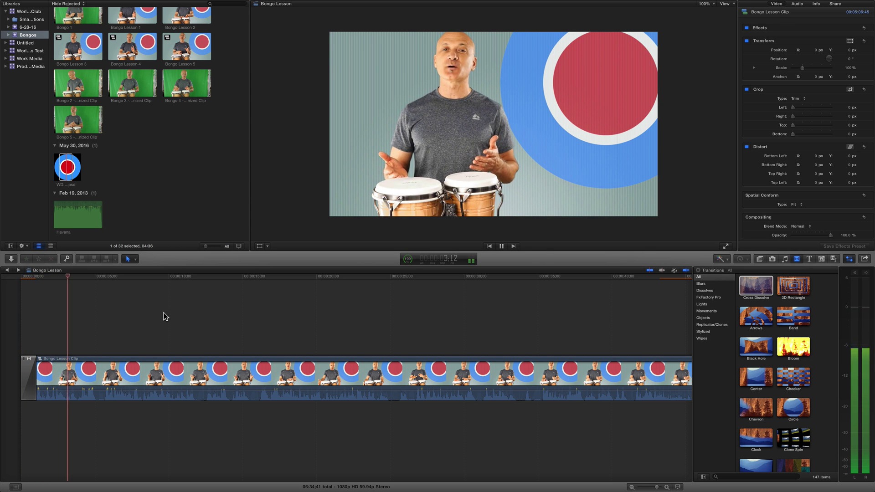
# - Delete the empty gap after Bongo Lesson Clip, shortening the project to 5:07:05
pyautogui.press('space')
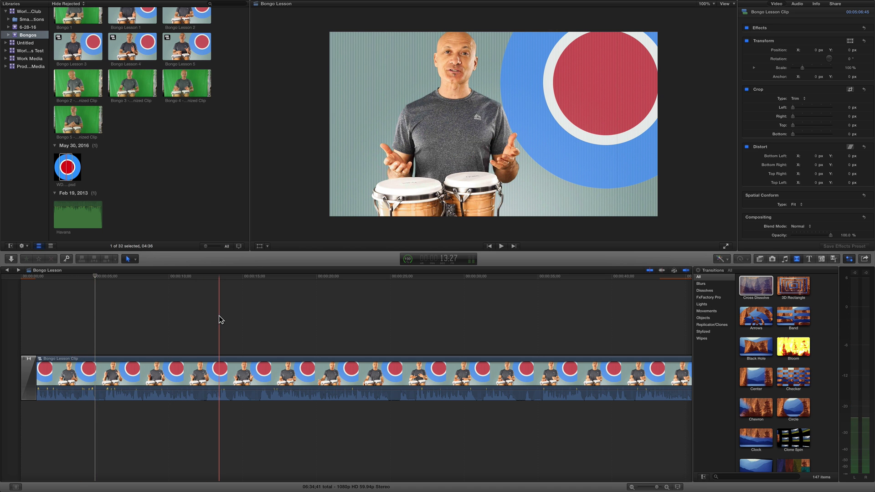
pyautogui.press('super+minus')
pyautogui.press('super+minus')
pyautogui.press('super+minus')
pyautogui.press('super+minus')
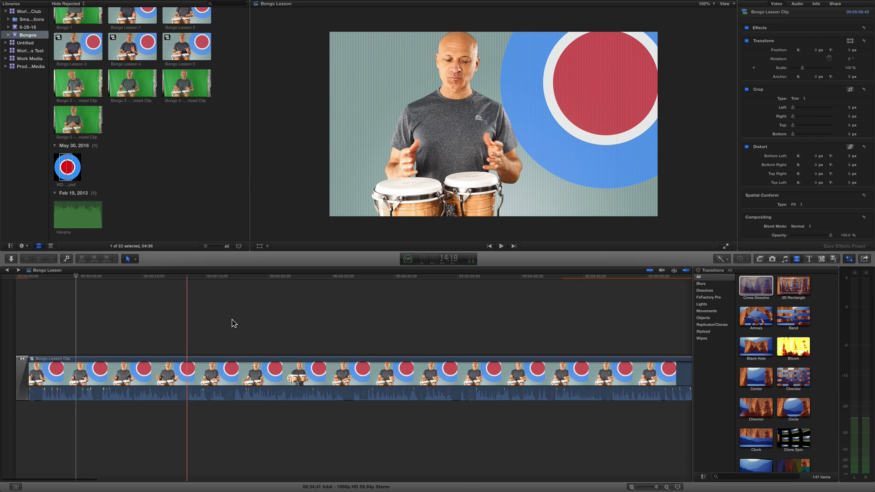
pyautogui.press('super+minus')
pyautogui.press('super+minus')
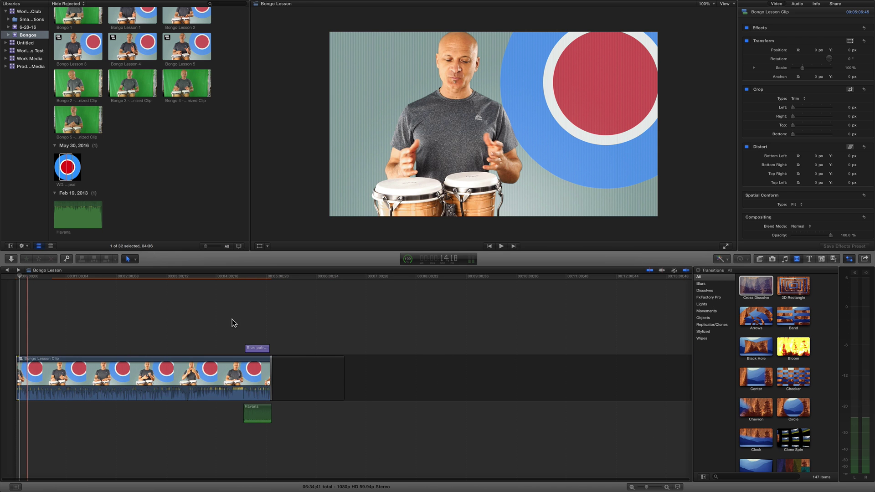
pyautogui.click(312, 367)
pyautogui.press('Delete')
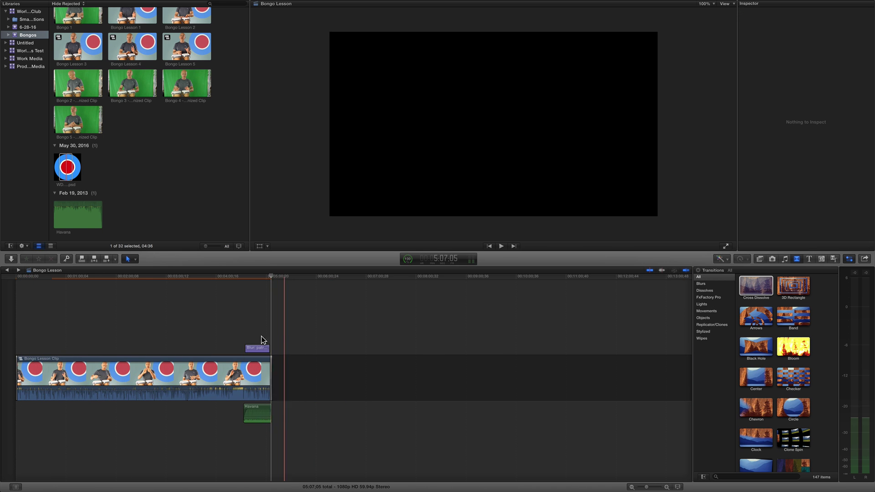
pyautogui.press('super+equal')
pyautogui.press('super+equal')
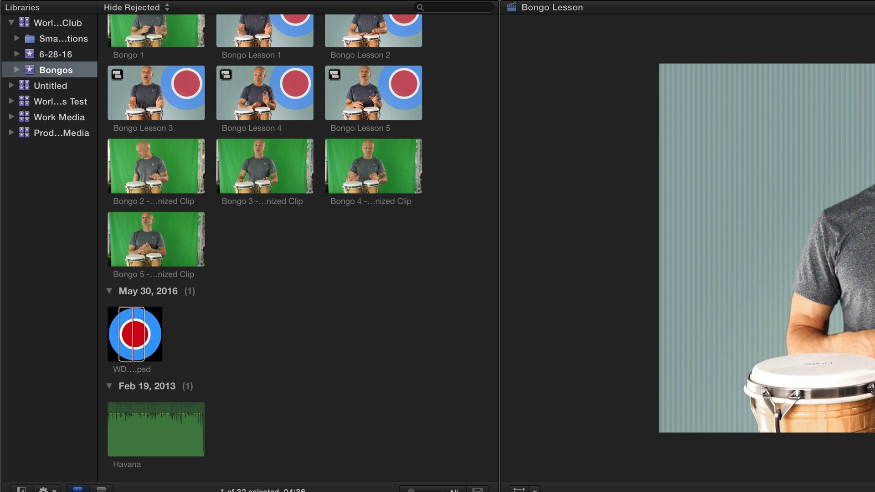
# - Open the YouTube share destination for the finished Bongo Lesson project
pyautogui.click(67, 4)
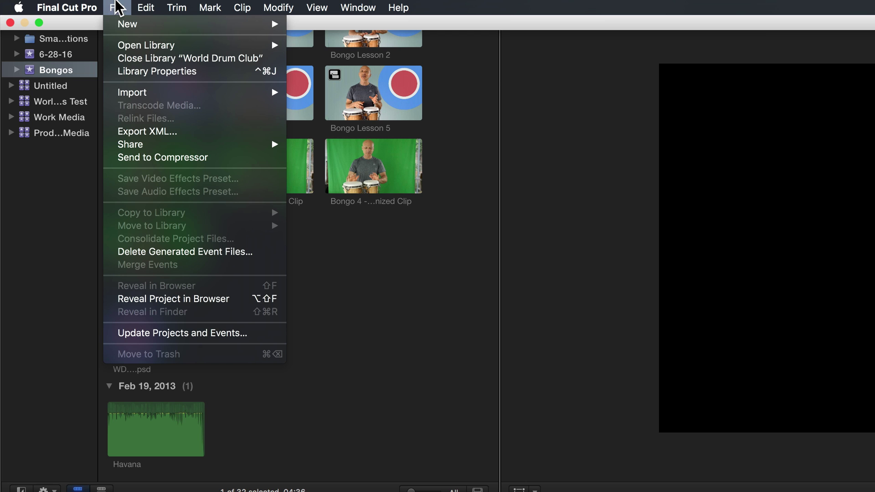
pyautogui.moveTo(125, 150)
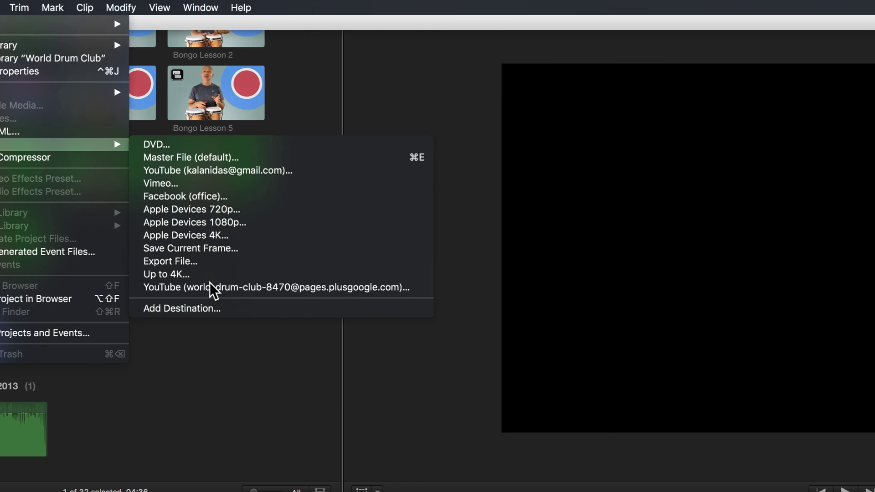
pyautogui.click(371, 287)
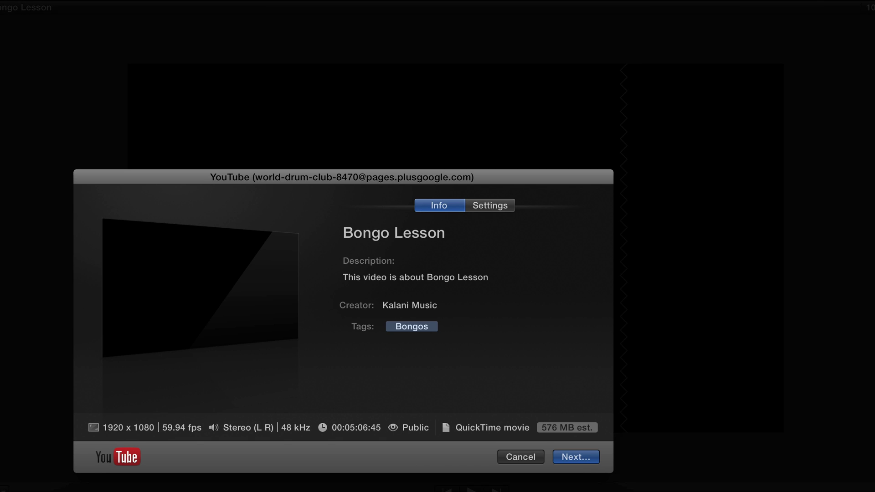
# - Review the YouTube upload settings, keep privacy Public, and return to the Info tab
pyautogui.click(396, 241)
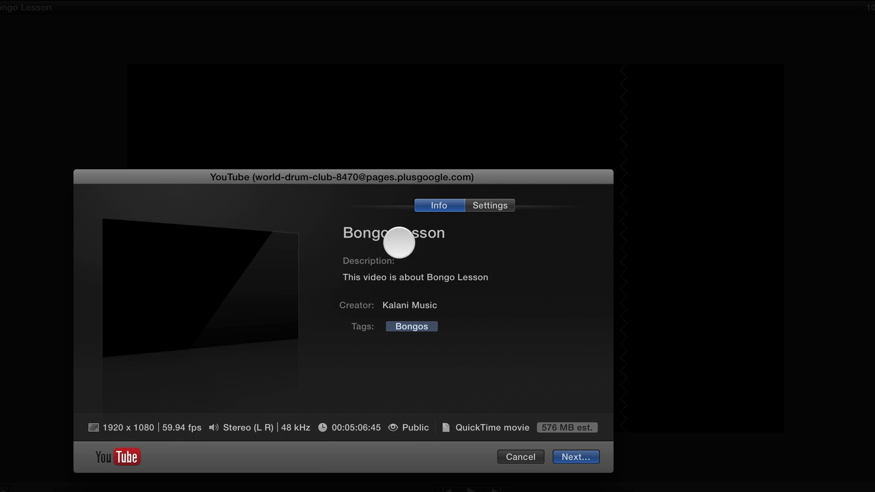
pyautogui.click(477, 205)
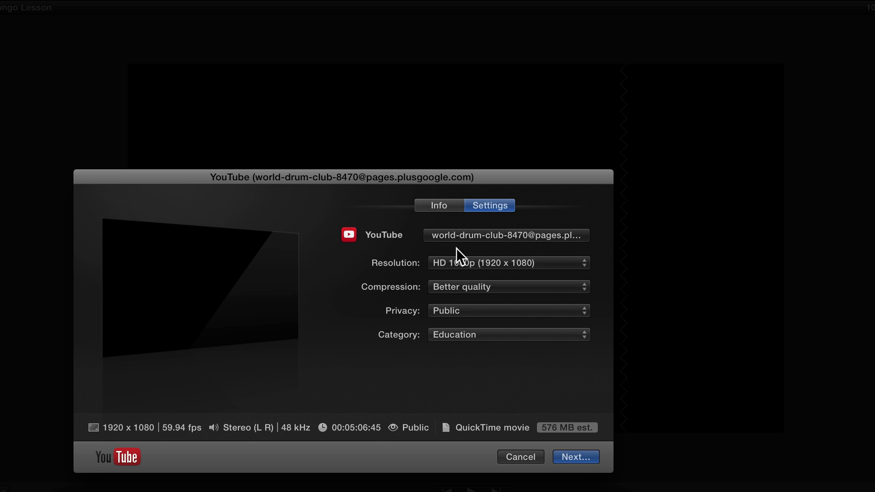
pyautogui.click(467, 310)
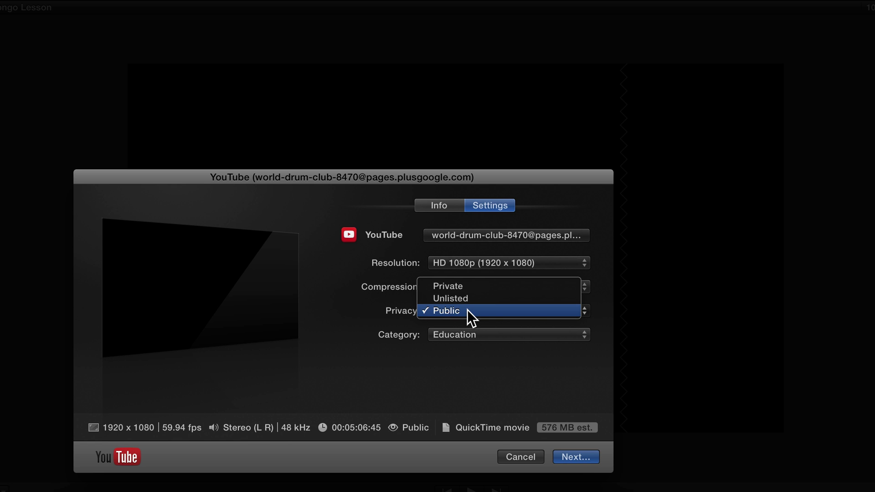
pyautogui.click(467, 310)
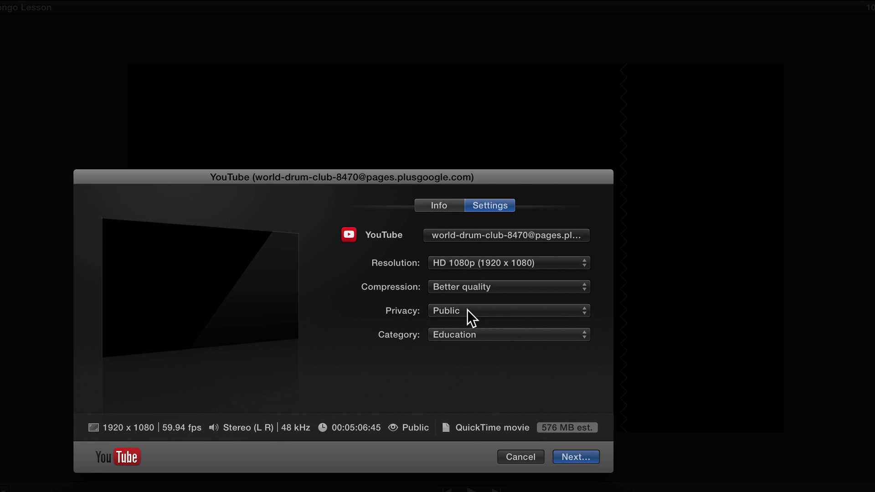
pyautogui.click(450, 207)
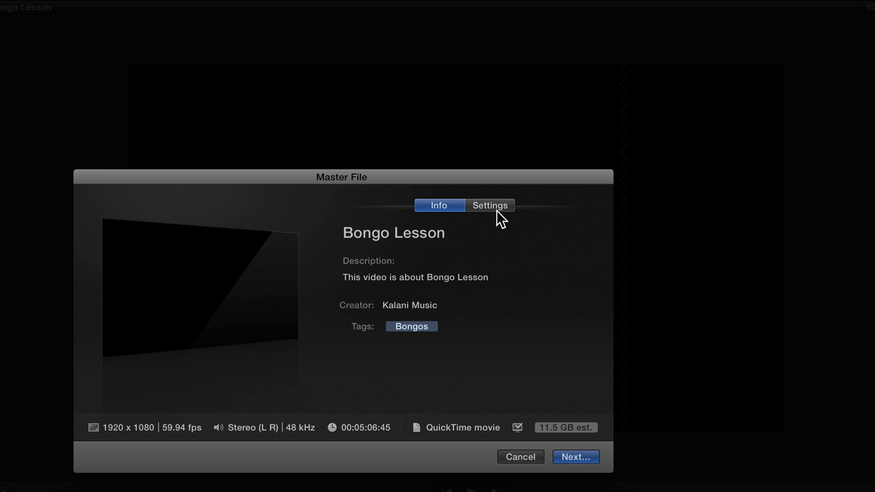
# - Check the Master File format settings, cancel without exporting, and play the Bongo Lesson project
pyautogui.click(496, 211)
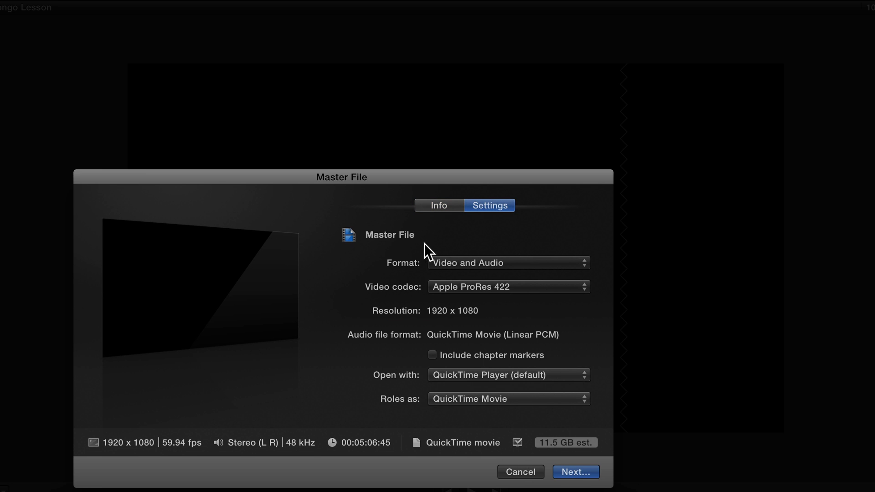
pyautogui.click(520, 472)
pyautogui.press('space')
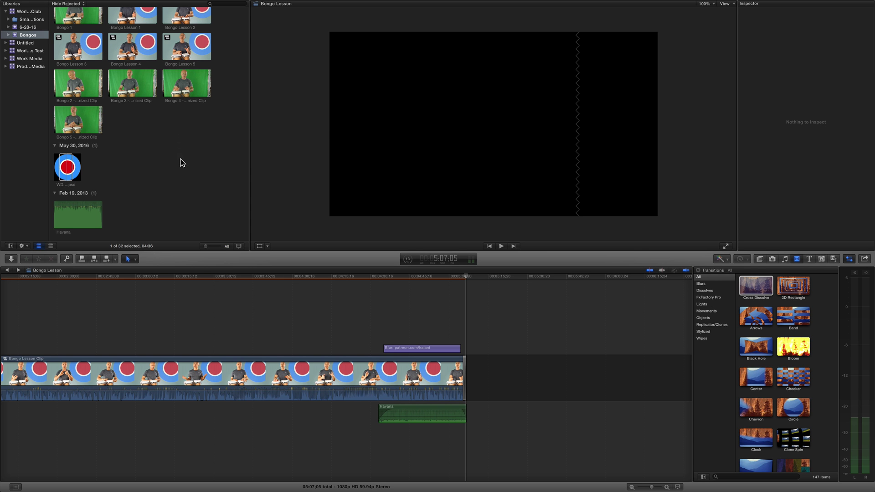
# - Inspect the Bongo 1 - Lesson, WDC Logo.psd and Pinstripes layers, then Bongo 1 - Lesson's audio settings
pyautogui.click(270, 356)
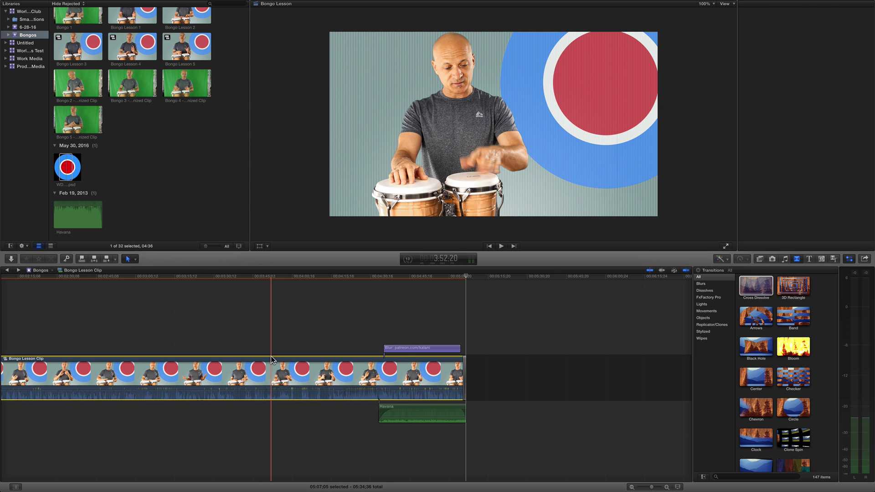
pyautogui.doubleClick(270, 356)
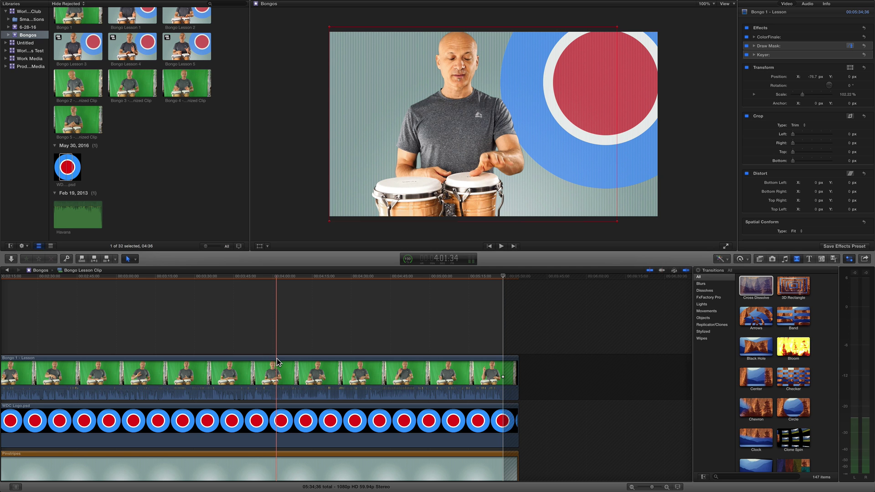
pyautogui.click(277, 359)
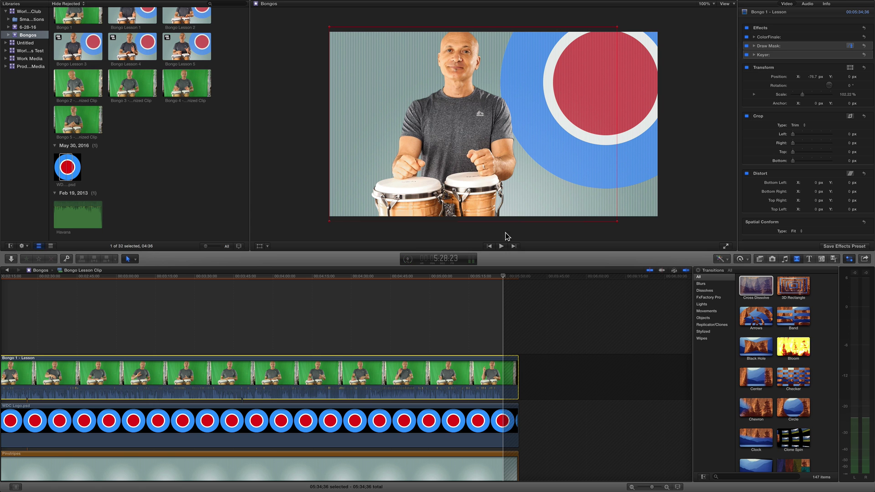
pyautogui.click(351, 420)
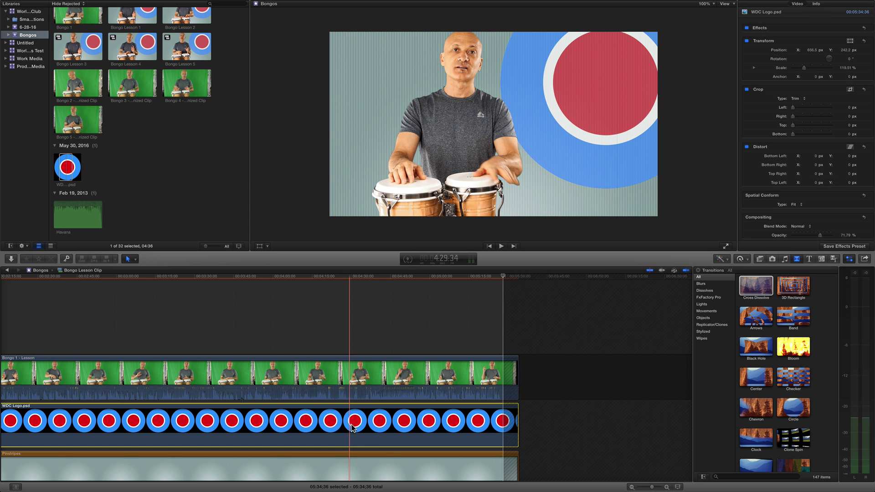
pyautogui.click(363, 472)
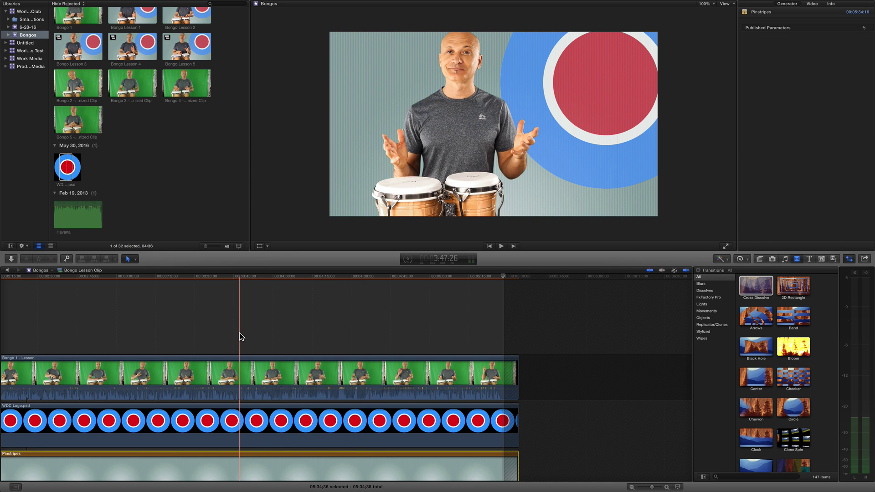
pyautogui.click(423, 360)
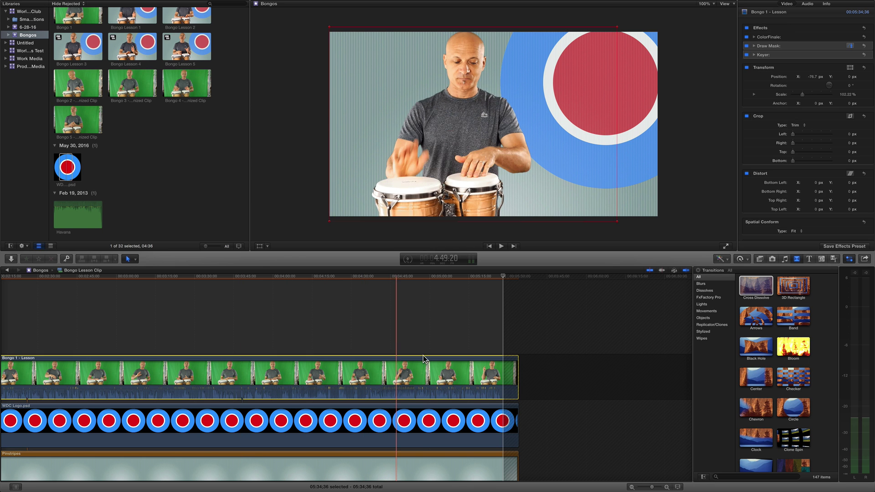
pyautogui.click(807, 3)
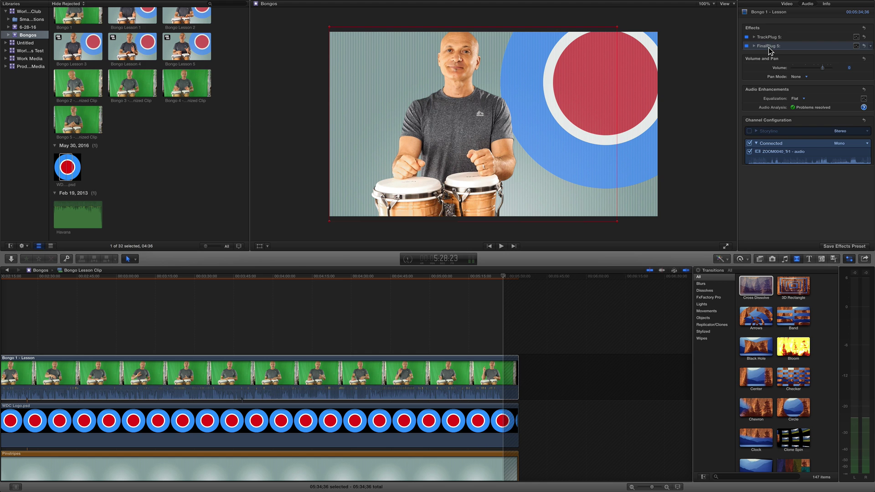
# - Restore the playhead to 5:28:23, go back to the project, and reopen the Bongo Lesson Clip compound
pyautogui.click(48, 306)
pyautogui.hscroll(-5, 38, 310)
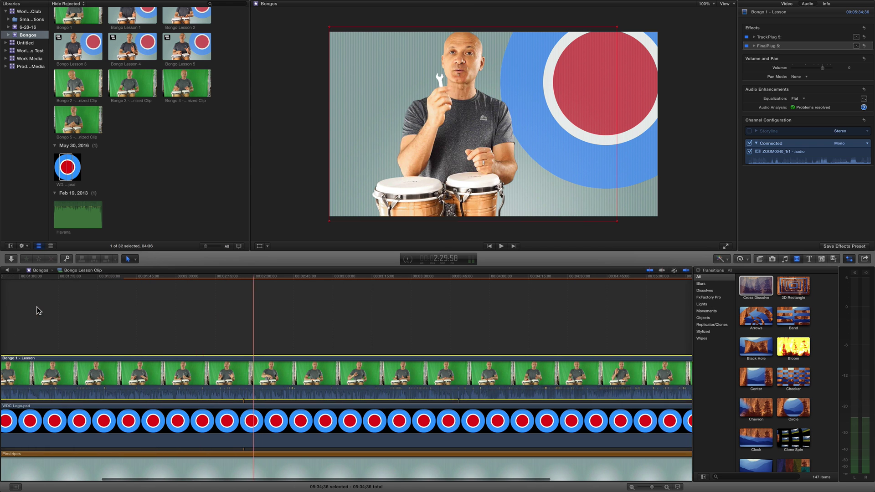
pyautogui.press('super+z')
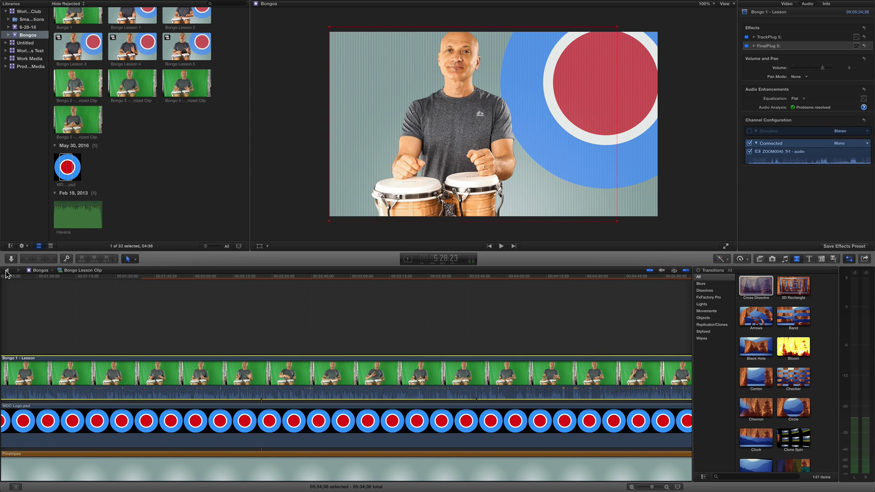
pyautogui.click(7, 272)
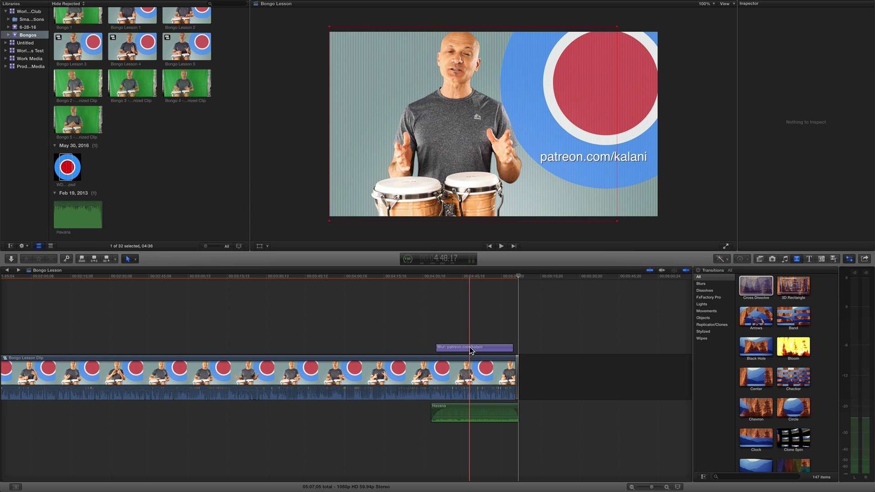
pyautogui.doubleClick(434, 355)
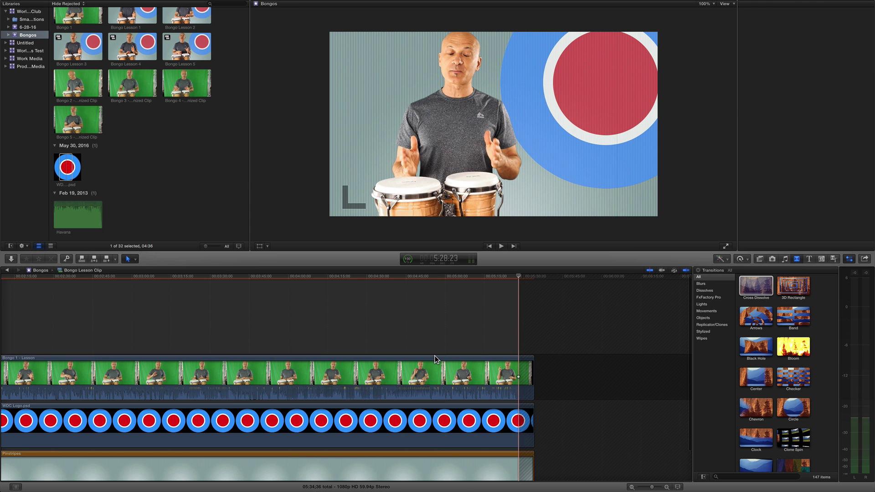
pyautogui.scroll(-3, 434, 355)
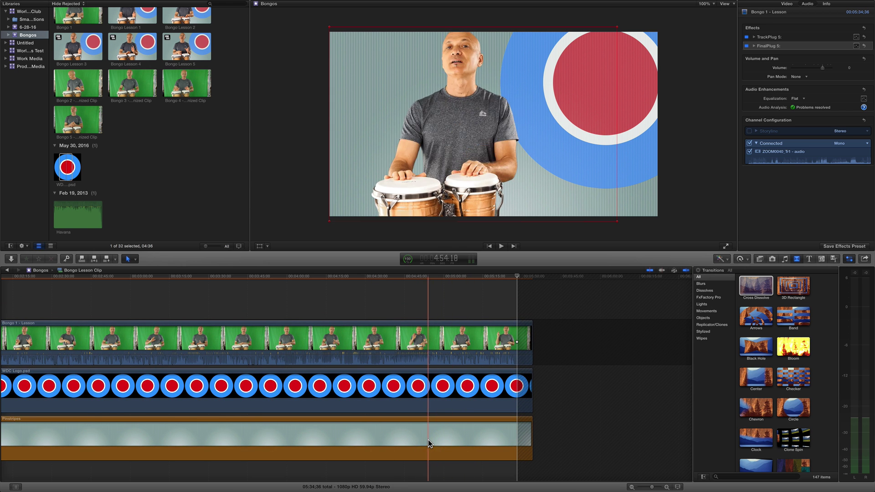
# - Return to the Bongo Lesson project and place the playhead at 3:21:12
pyautogui.click(7, 271)
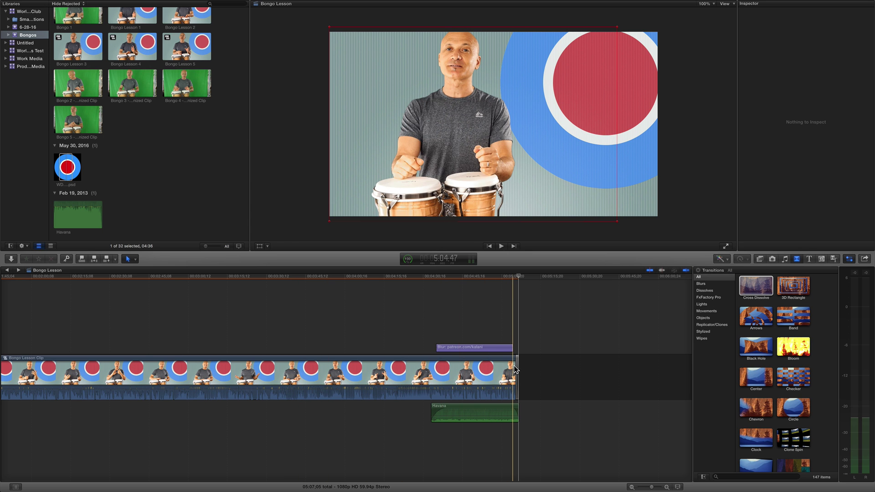
pyautogui.click(212, 321)
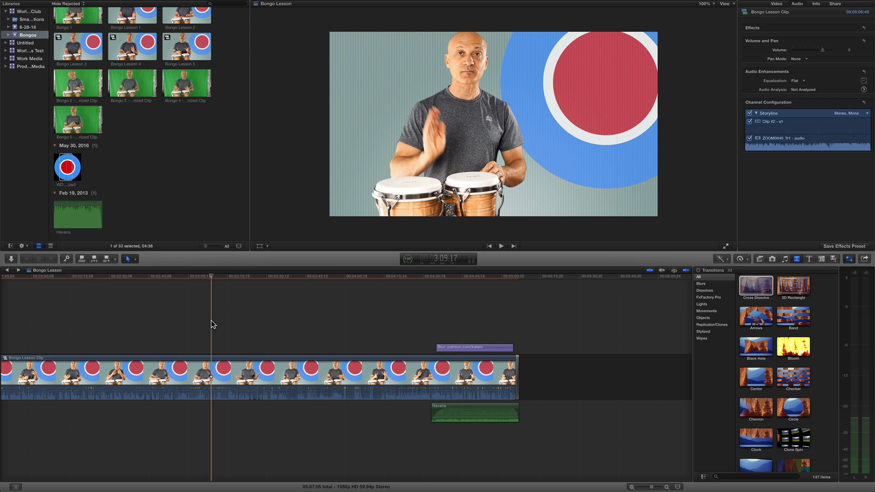
pyautogui.click(242, 277)
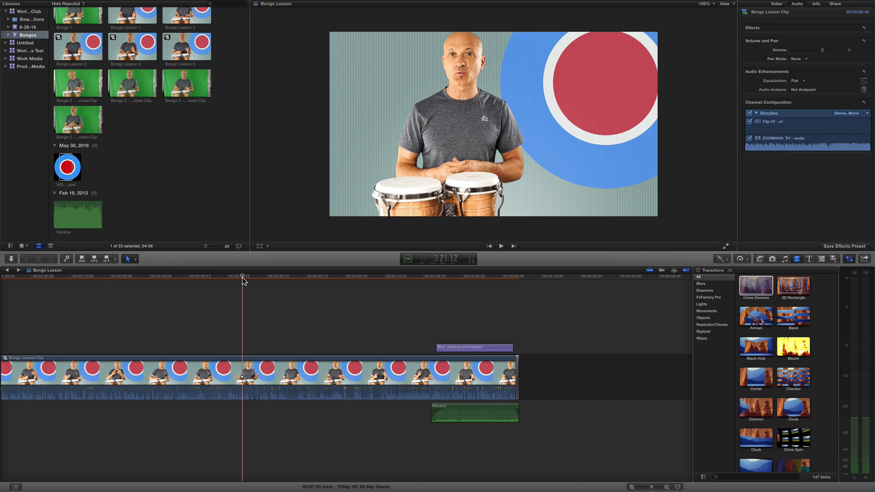